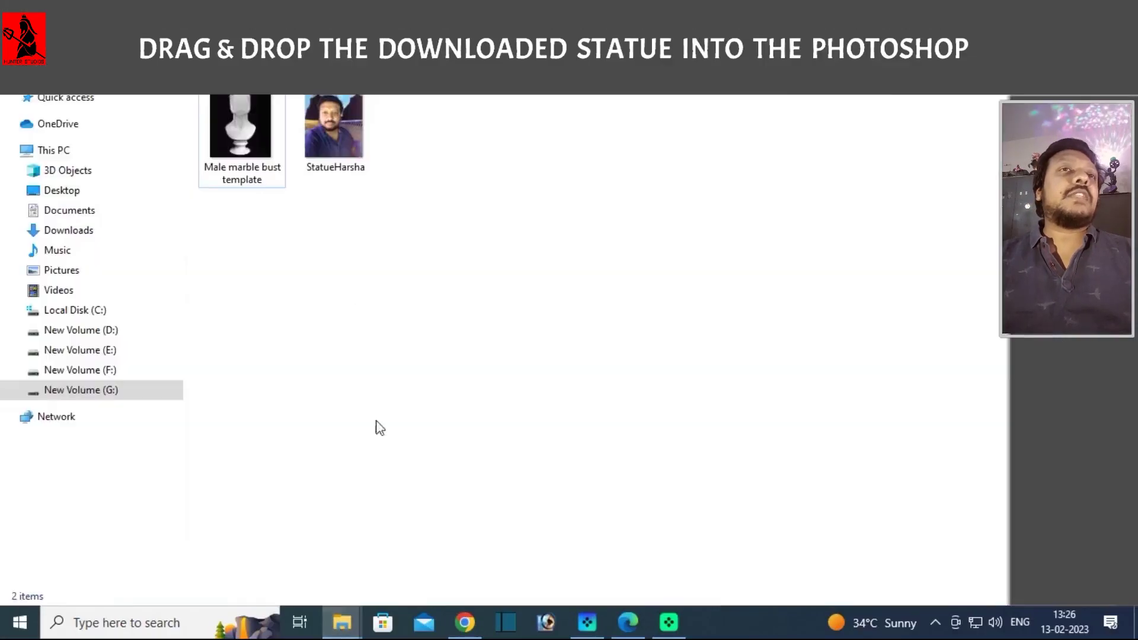
# Open the marble bust, place the selfie over it at 45% opacity, and nudge it into position.
pyautogui.moveTo(240, 133)
pyautogui.mouseDown()
pyautogui.moveTo(485, 581)
pyautogui.moveTo(442, 405)
pyautogui.mouseUp()
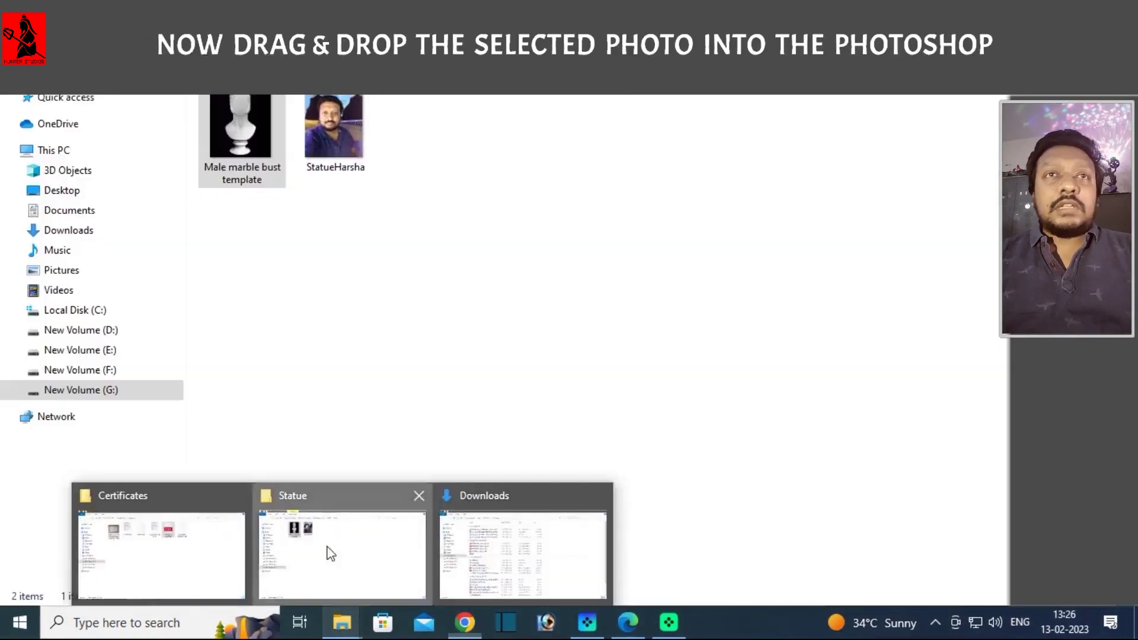
pyautogui.click(325, 553)
pyautogui.moveTo(333, 127)
pyautogui.mouseDown()
pyautogui.moveTo(403, 380)
pyautogui.moveTo(428, 326)
pyautogui.mouseUp()
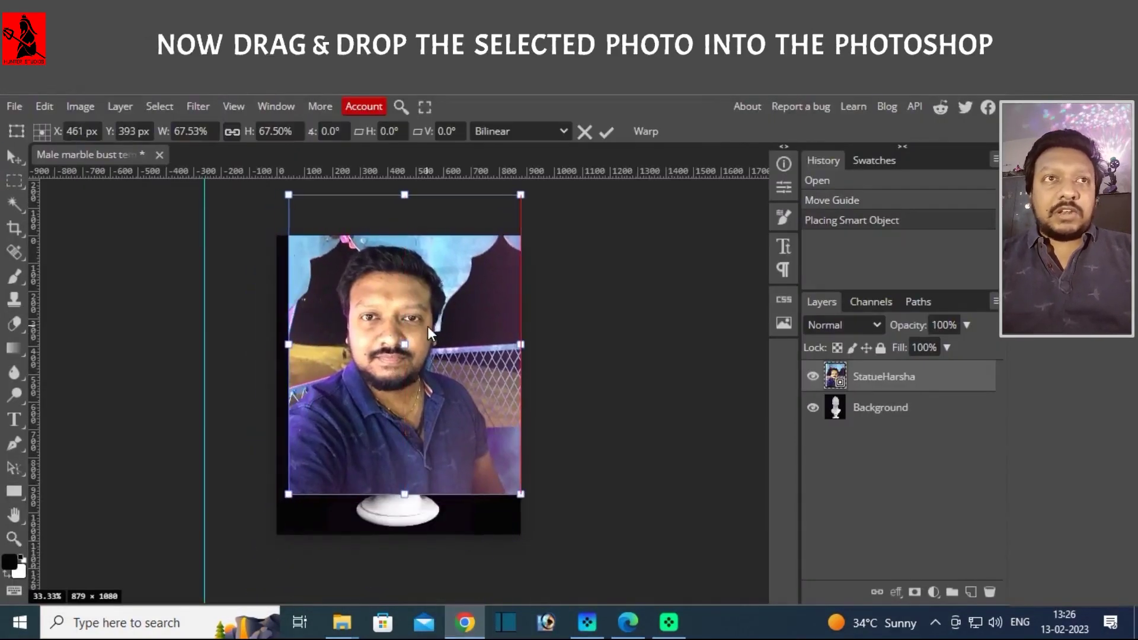
pyautogui.click(606, 131)
pyautogui.moveTo(967, 324); pyautogui.dragTo(925, 347)
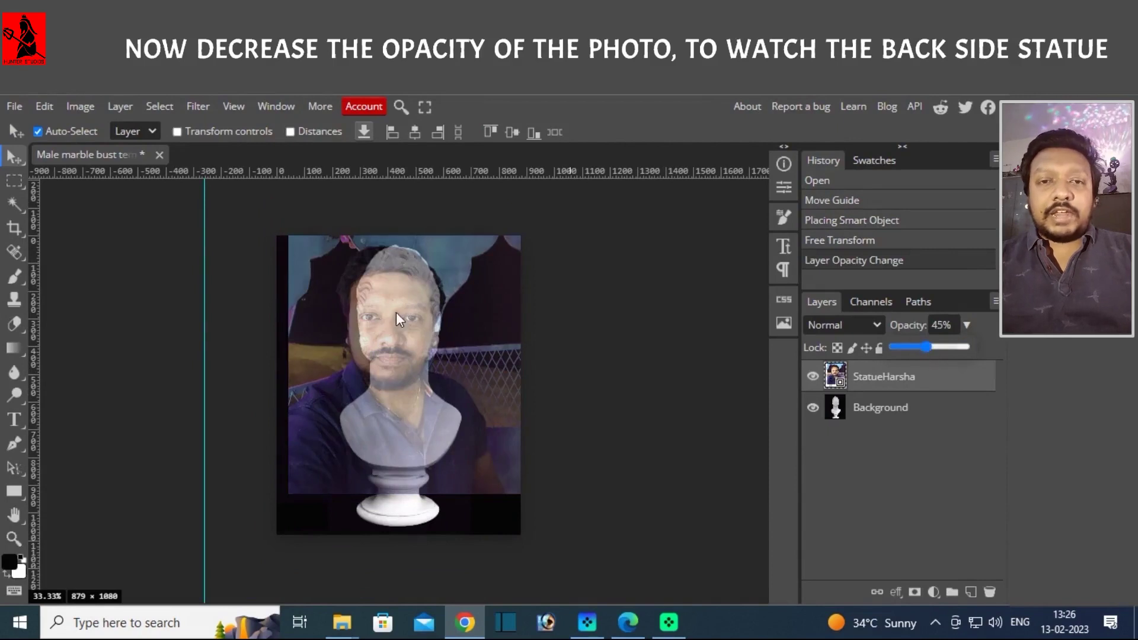
pyautogui.moveTo(407, 308); pyautogui.dragTo(401, 304)
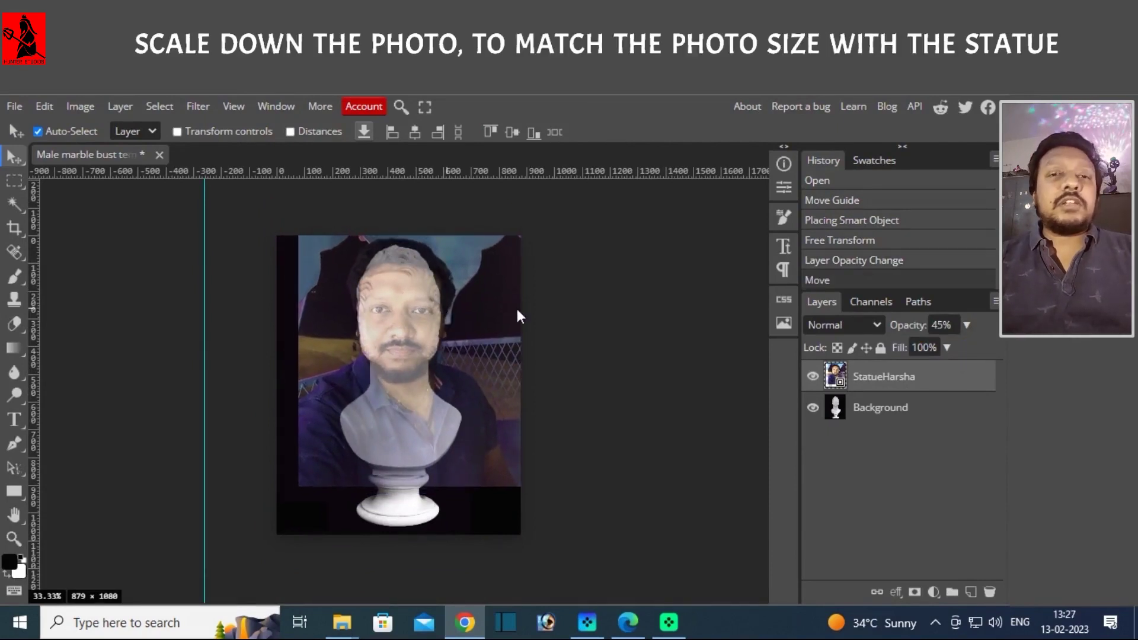
# Scale the selfie down with transform handles so the face fits the statue head.
pyautogui.scroll(1, 517, 309)
pyautogui.scroll(1, 471, 332)
pyautogui.click(176, 132)
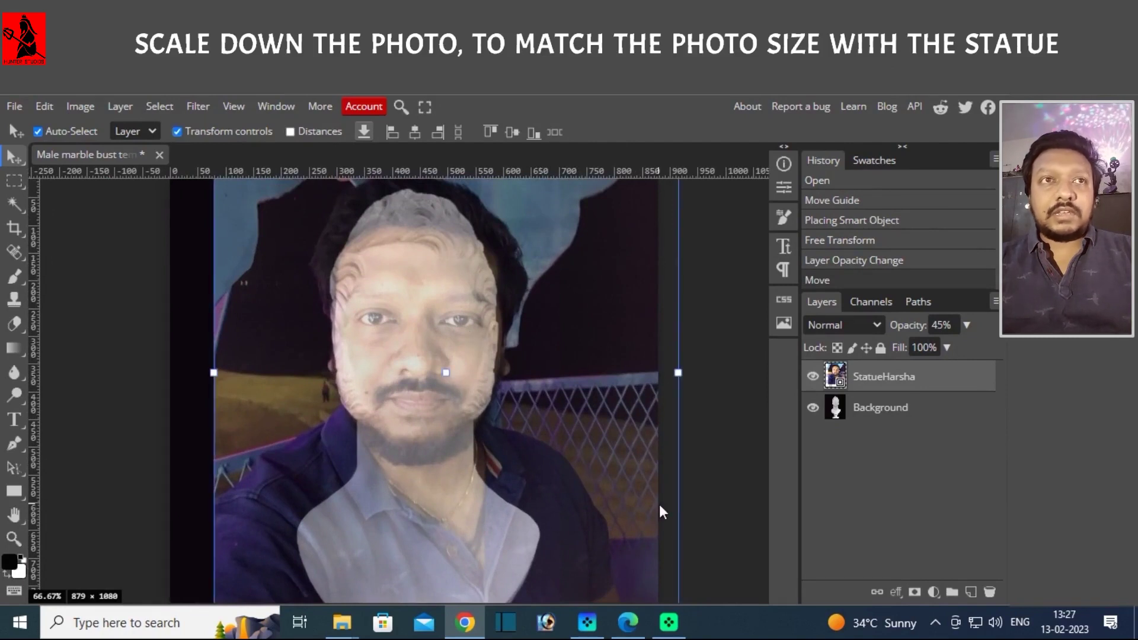
pyautogui.scroll(-1, 660, 504)
pyautogui.moveTo(540, 530); pyautogui.dragTo(501, 481)
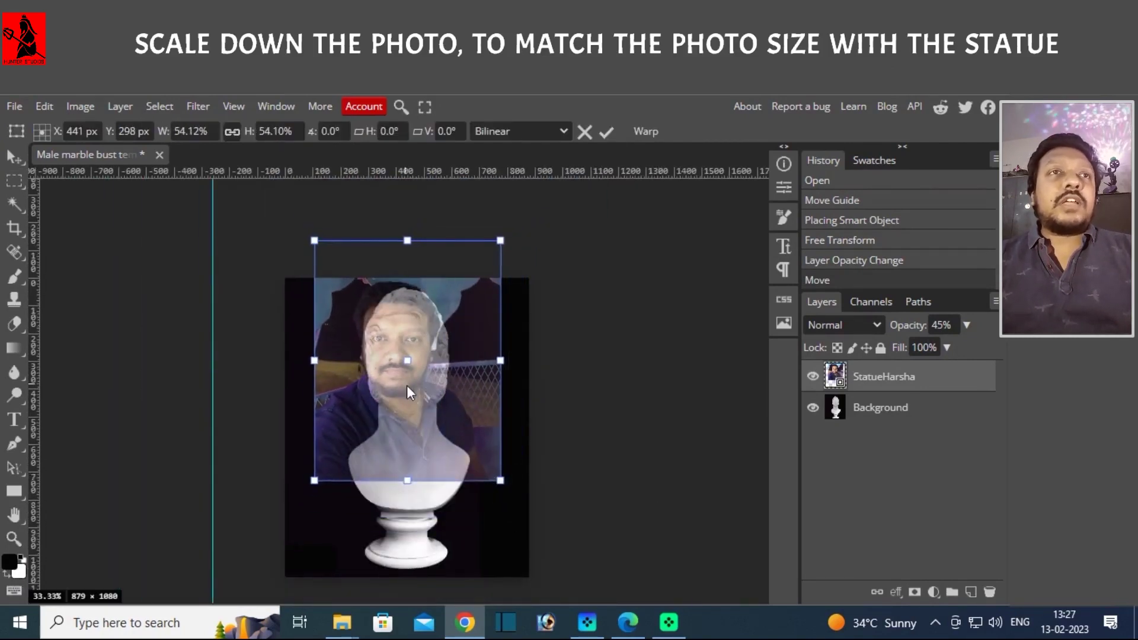
pyautogui.moveTo(406, 385); pyautogui.dragTo(415, 393)
pyautogui.moveTo(510, 490); pyautogui.dragTo(498, 474)
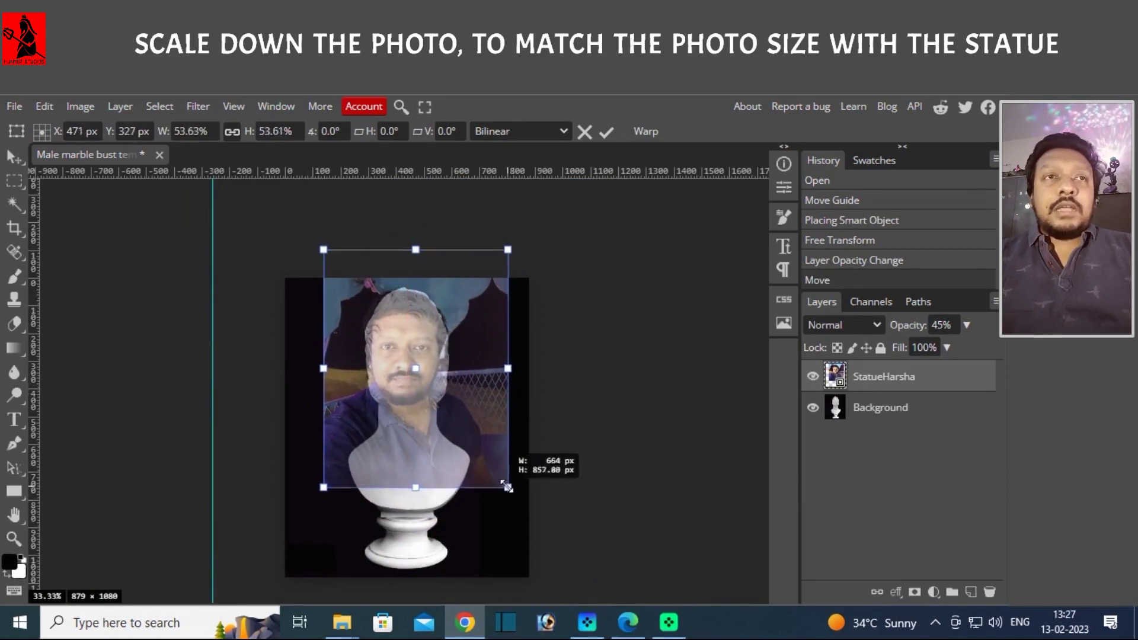
pyautogui.moveTo(414, 382); pyautogui.dragTo(422, 393)
pyautogui.click(605, 131)
# Set the selfie layer's opacity and toggle its visibility to compare with the bust.
pyautogui.click(967, 325)
pyautogui.moveTo(924, 347)
pyautogui.mouseDown()
pyautogui.moveTo(988, 355)
pyautogui.moveTo(927, 354)
pyautogui.mouseUp()
pyautogui.click(813, 376)
pyautogui.click(812, 376)
pyautogui.click(813, 376)
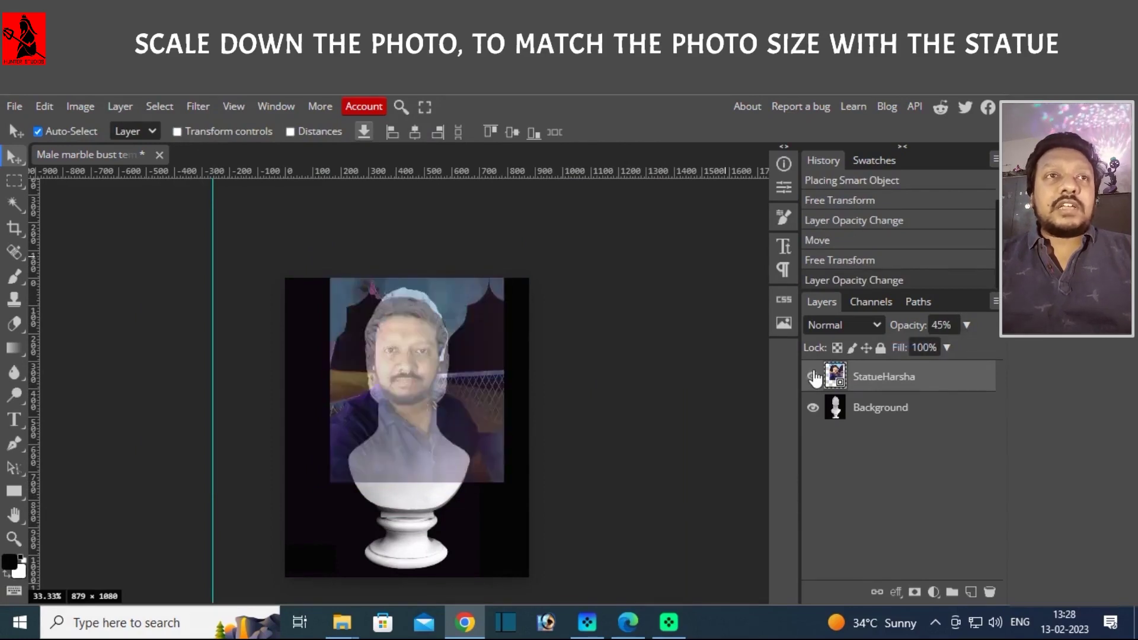
pyautogui.click(813, 376)
pyautogui.click(812, 377)
# Resize the selfie slightly, move it left over the statue, and restore 100% opacity.
pyautogui.hotkey('ctrl', 't')
pyautogui.moveTo(504, 484); pyautogui.dragTo(511, 489)
pyautogui.moveTo(449, 401); pyautogui.dragTo(377, 391)
pyautogui.click(606, 131)
pyautogui.click(967, 325)
pyautogui.moveTo(942, 344); pyautogui.dragTo(975, 344)
pyautogui.click(812, 377)
pyautogui.click(812, 377)
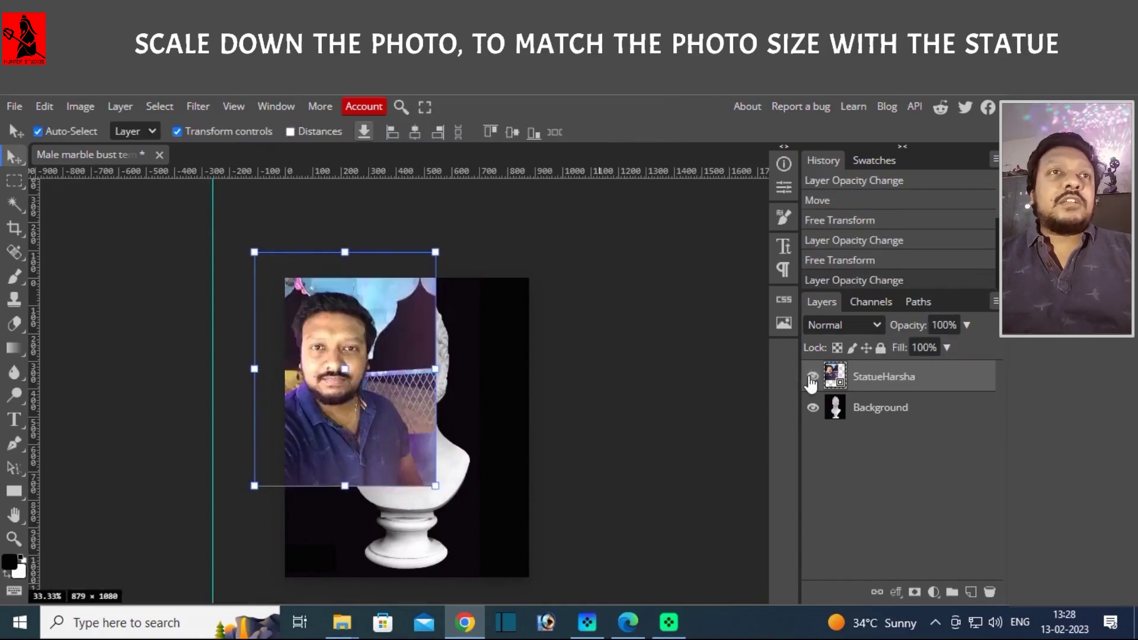
pyautogui.click(812, 377)
pyautogui.click(812, 377)
# Enlarge and shift the selfie right, lowering opacity to 29% to check face alignment.
pyautogui.moveTo(435, 485); pyautogui.dragTo(444, 498)
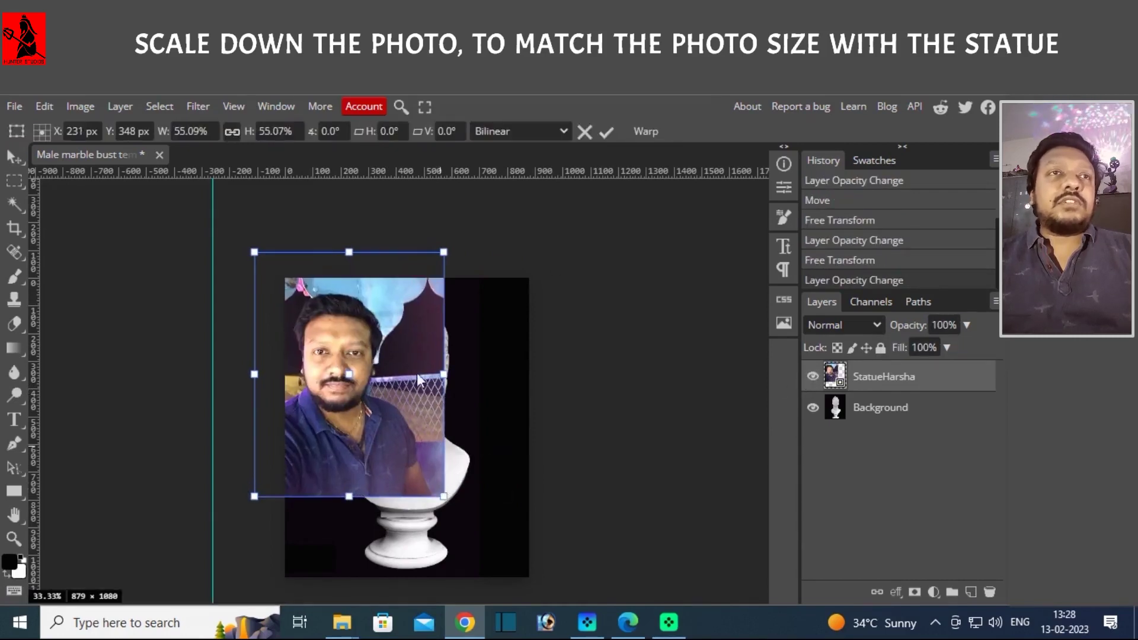
pyautogui.moveTo(418, 372); pyautogui.dragTo(478, 375)
pyautogui.click(966, 324)
pyautogui.moveTo(975, 343); pyautogui.dragTo(915, 343)
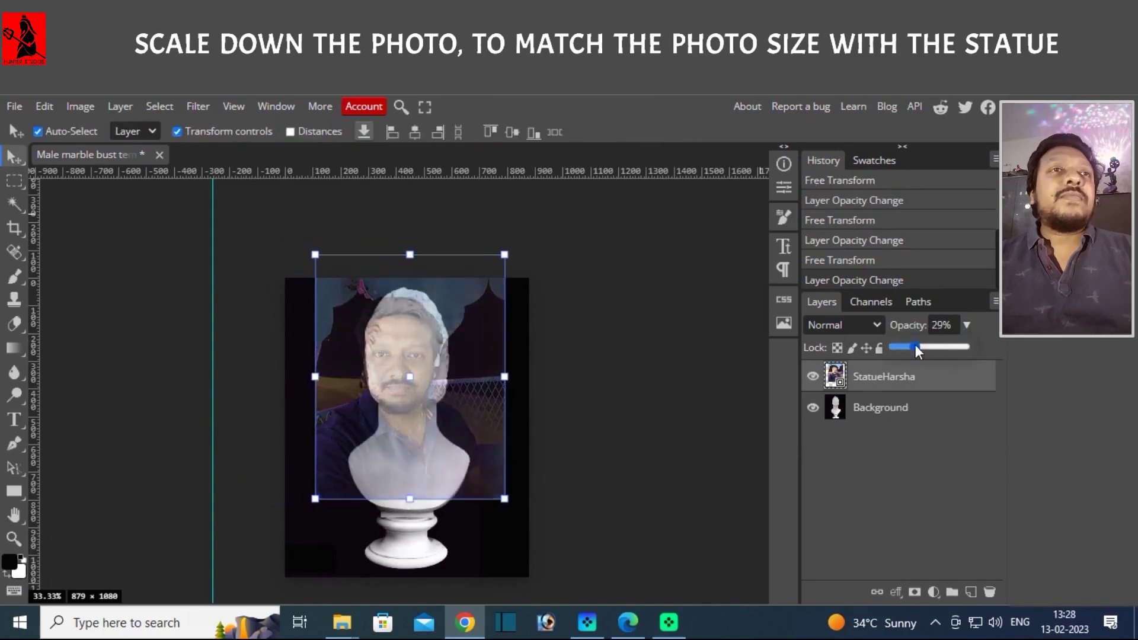
pyautogui.moveTo(436, 343); pyautogui.dragTo(445, 344)
pyautogui.hotkey('ctrl', '+')
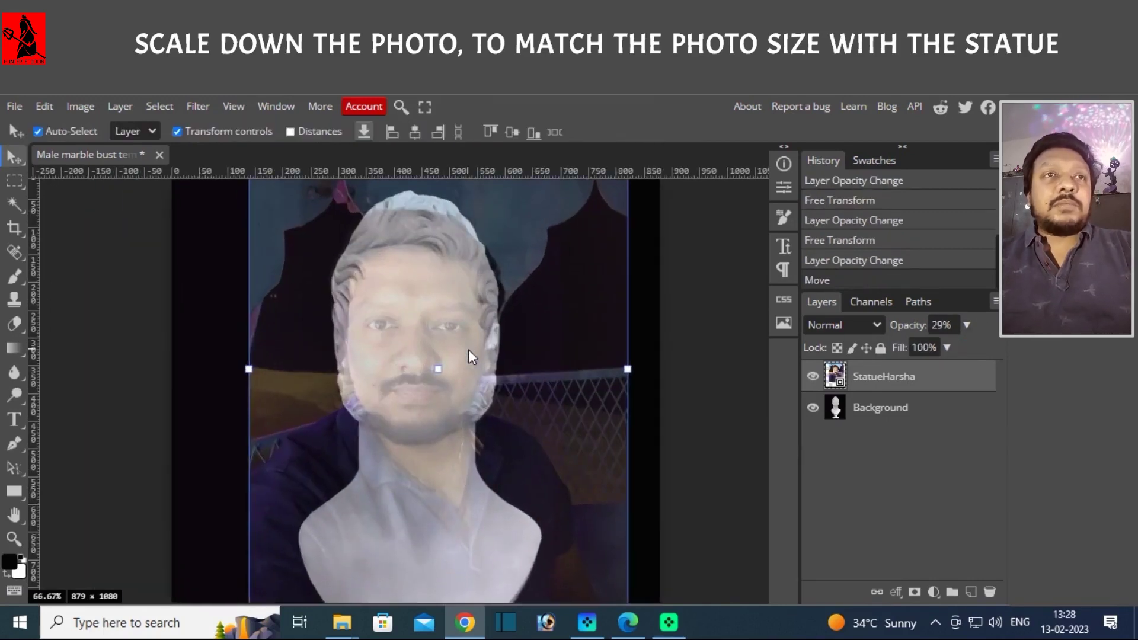
pyautogui.hotkey('ctrl', '-')
# Scale the selfie down slightly, shift it about 16 px, and return opacity to 100%.
pyautogui.hotkey('ctrl', 't')
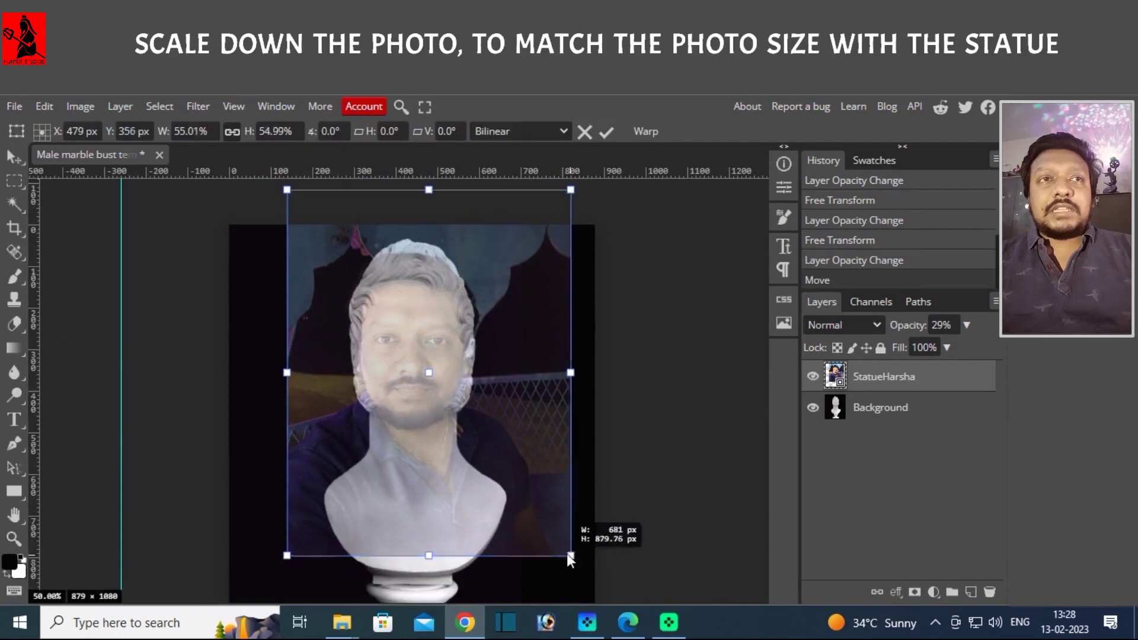
pyautogui.moveTo(567, 553); pyautogui.dragTo(559, 540)
pyautogui.moveTo(415, 355); pyautogui.dragTo(396, 322)
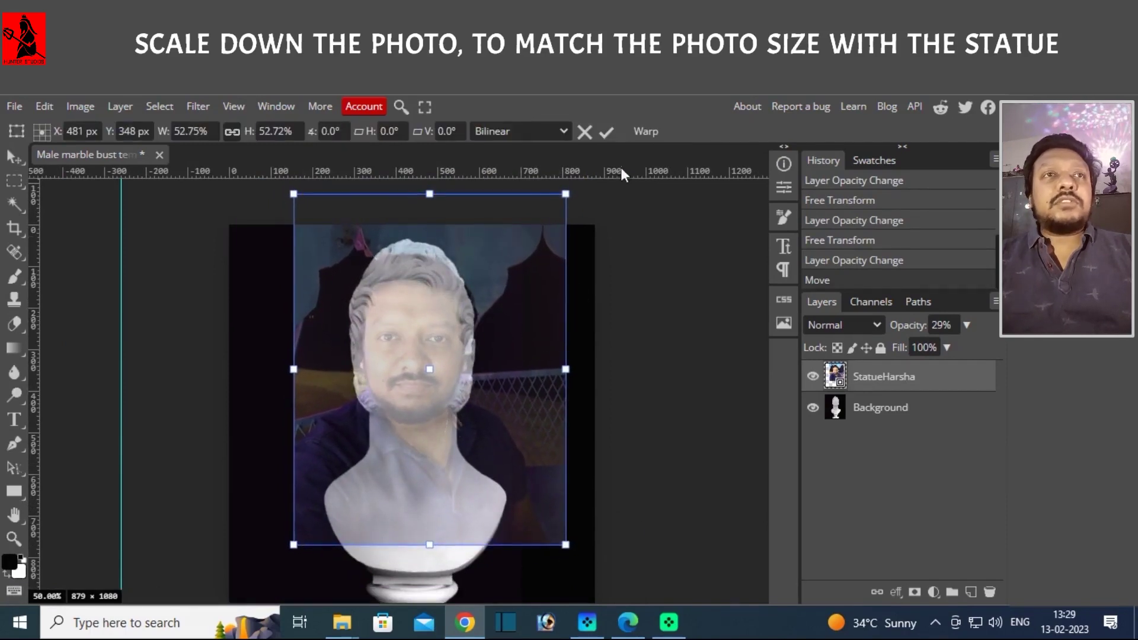
pyautogui.click(605, 131)
pyautogui.click(967, 325)
pyautogui.moveTo(908, 346); pyautogui.dragTo(966, 348)
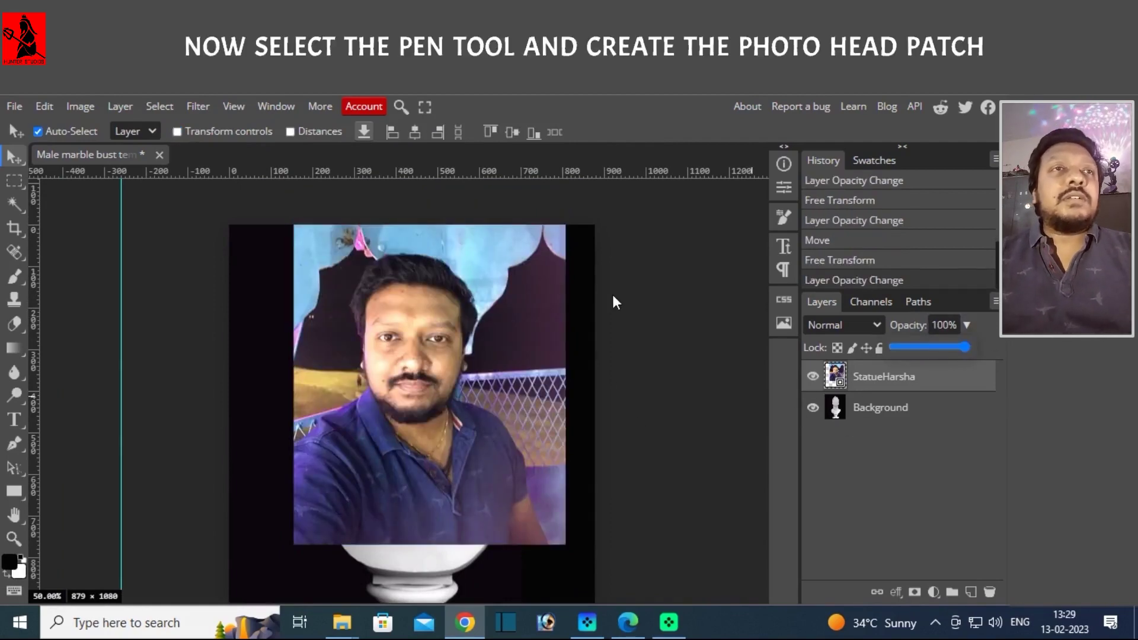
# At 100% zoom, start a no-fill Pen shape with anchors along the beard edge.
pyautogui.hotkey('ctrl', '1')
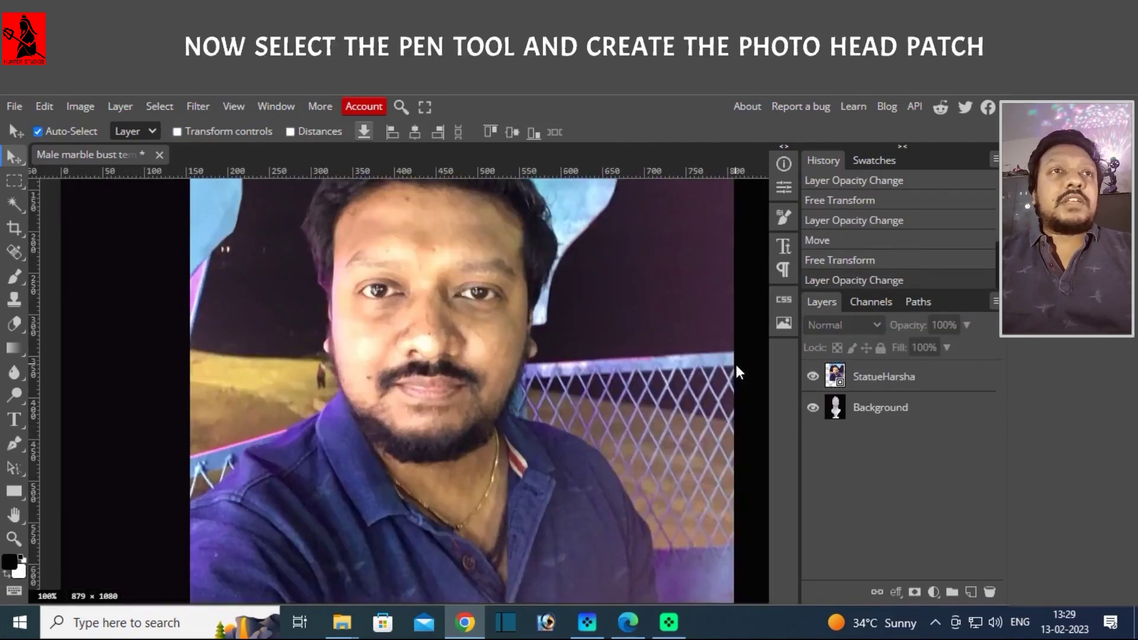
pyautogui.click(14, 444)
pyautogui.click(383, 449)
pyautogui.click(355, 415)
pyautogui.click(333, 366)
pyautogui.click(125, 131)
pyautogui.click(171, 161)
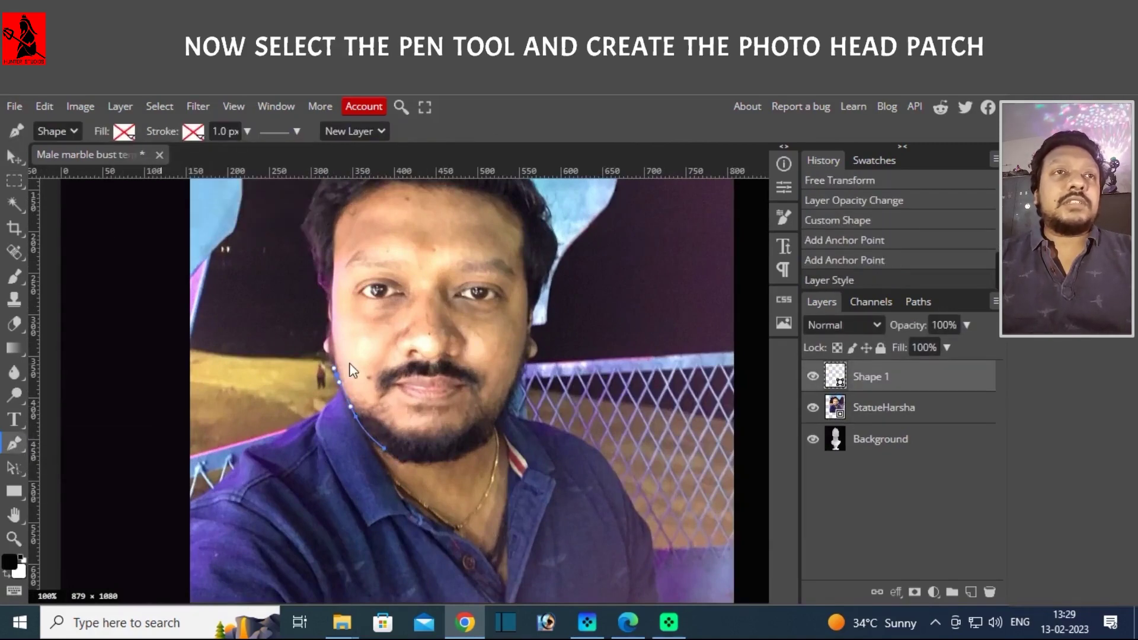
pyautogui.scroll(1, 345, 363)
pyautogui.scroll(1, 350, 363)
# Continue the outline with anchors up the cheek, ear and ear-hair edges.
pyautogui.click(295, 425)
pyautogui.click(306, 370)
pyautogui.click(304, 346)
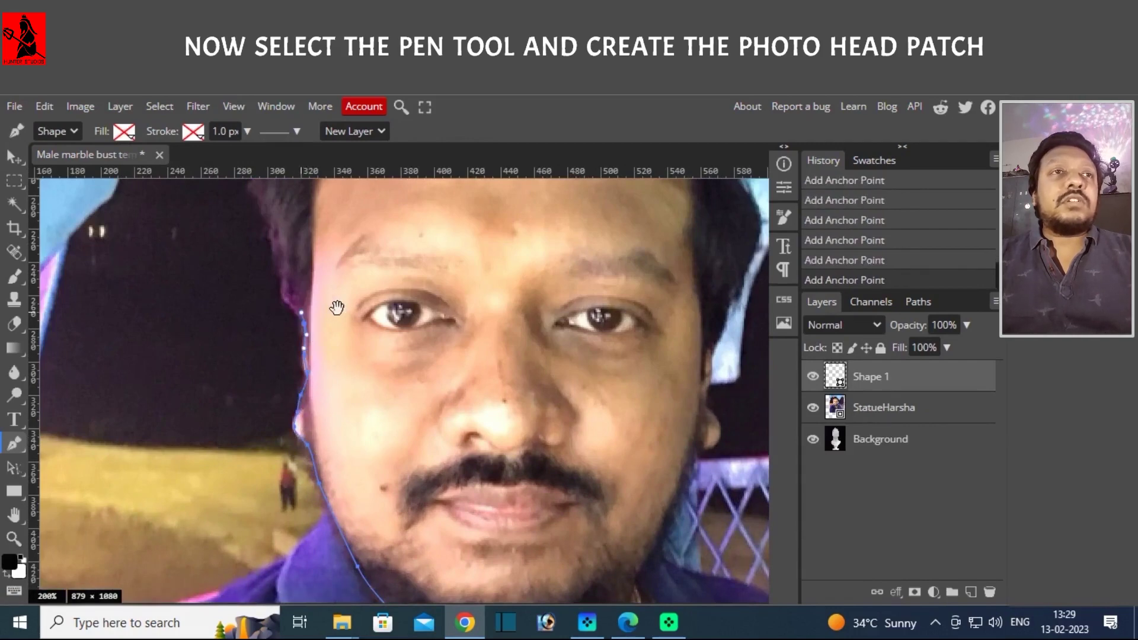
pyautogui.moveTo(304, 325); pyautogui.dragTo(354, 446)
pyautogui.click(332, 414)
pyautogui.click(329, 381)
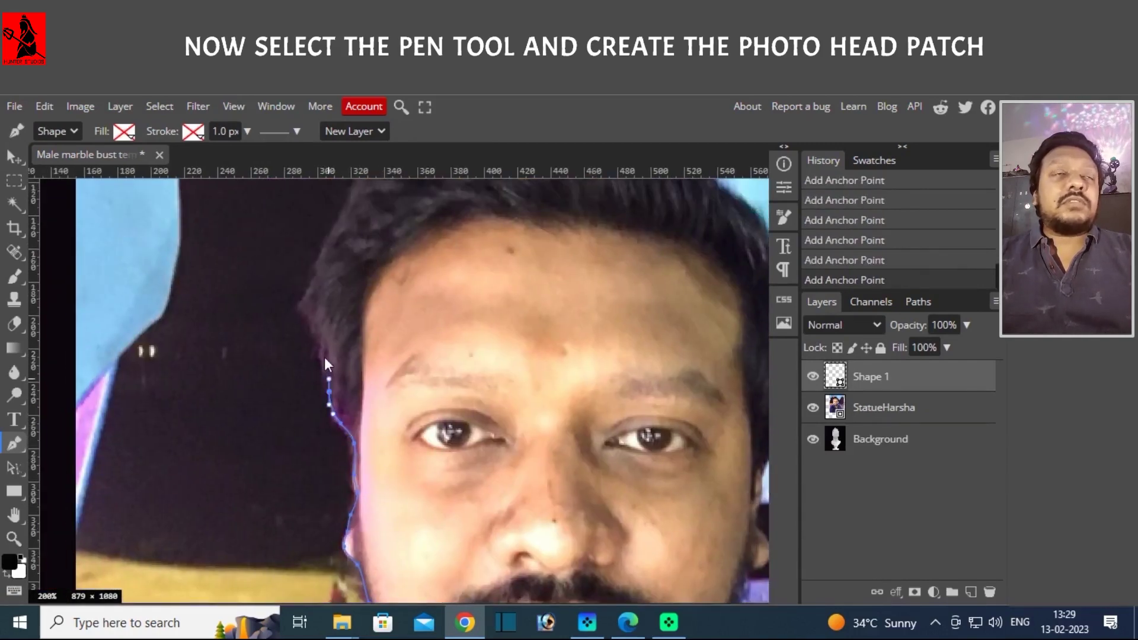
pyautogui.moveTo(323, 388); pyautogui.dragTo(336, 468)
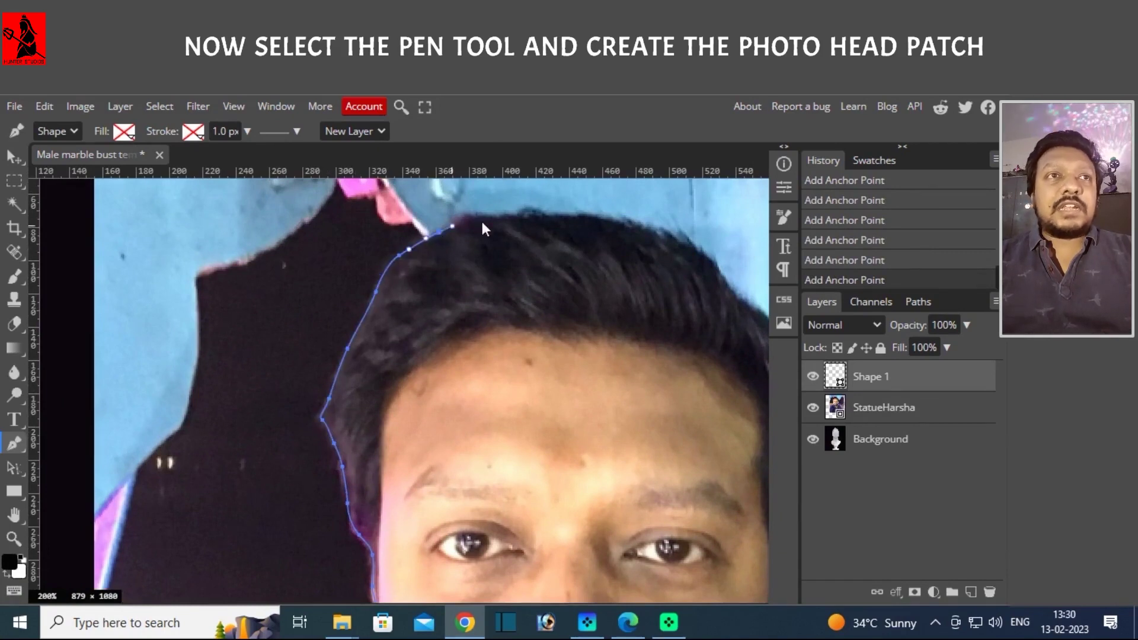
pyautogui.moveTo(482, 227); pyautogui.dragTo(237, 325)
# Trace anchors along the top hairline and down the right side of the hair.
pyautogui.click(279, 317)
pyautogui.click(326, 317)
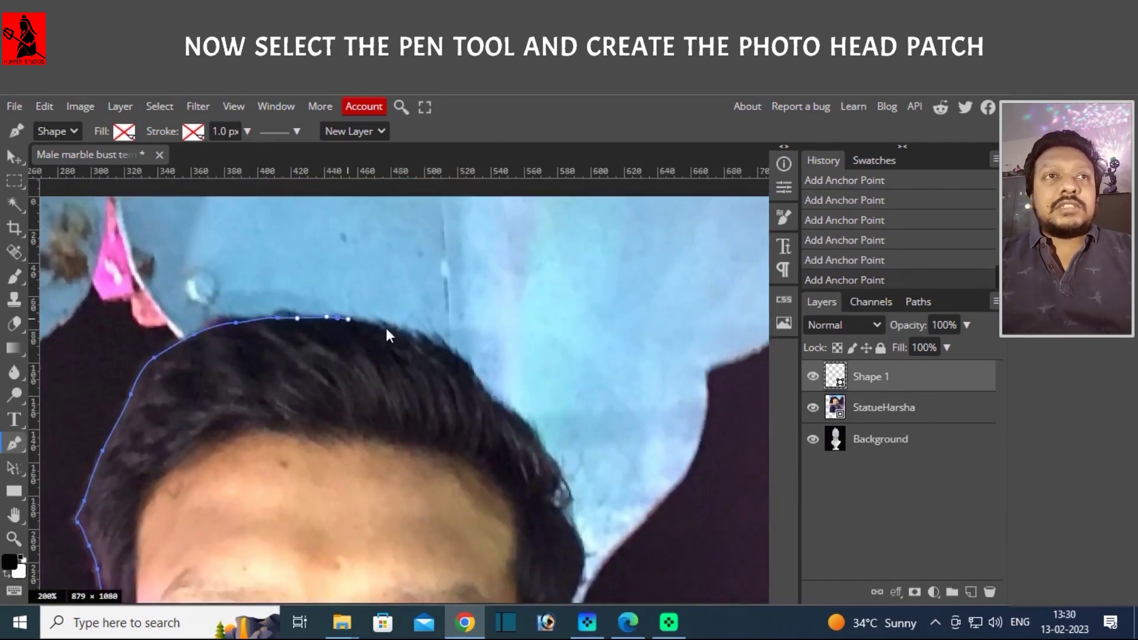
pyautogui.click(479, 386)
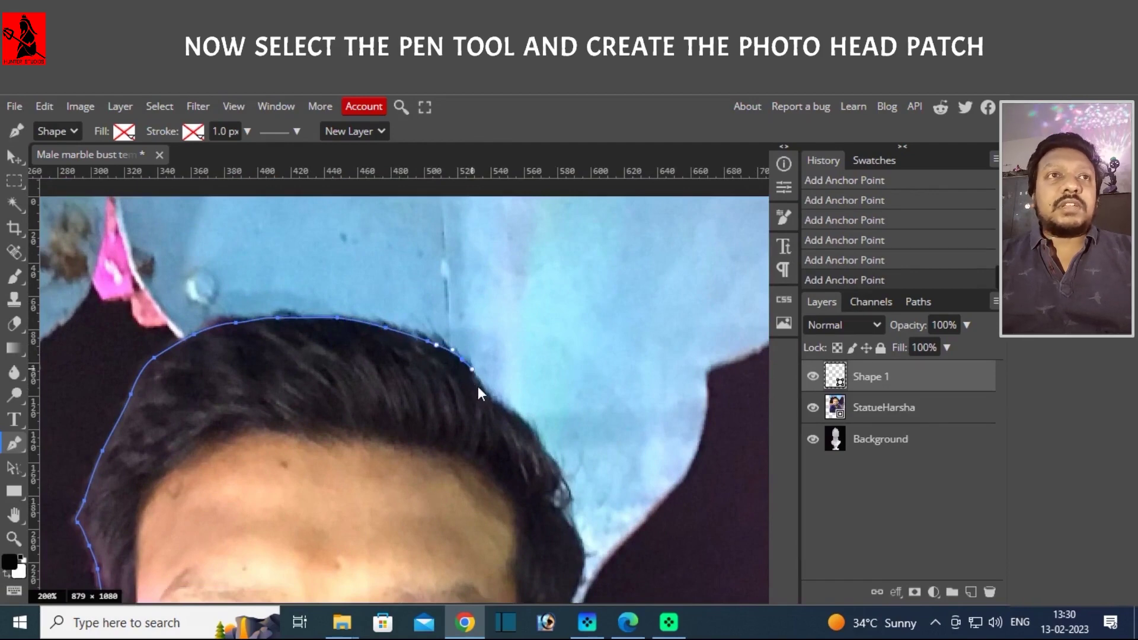
pyautogui.click(508, 409)
pyautogui.click(523, 421)
pyautogui.click(529, 429)
pyautogui.click(551, 459)
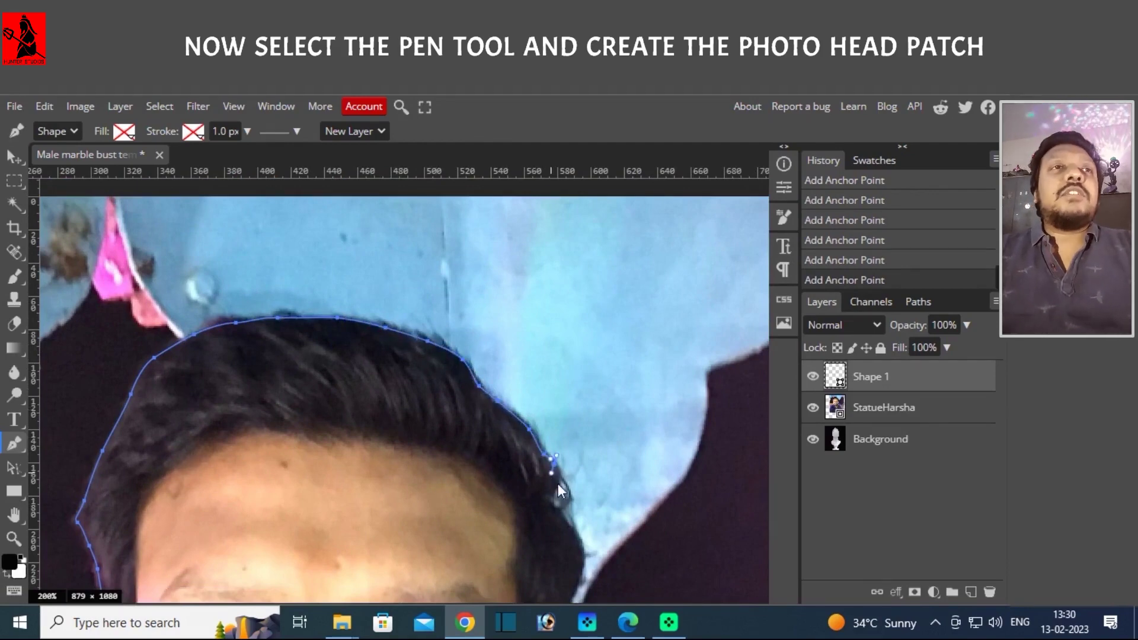
pyautogui.click(566, 534)
# Add an anchor at the ear's lower edge and close the path at the first anchor.
pyautogui.scroll(-3, 548, 382)
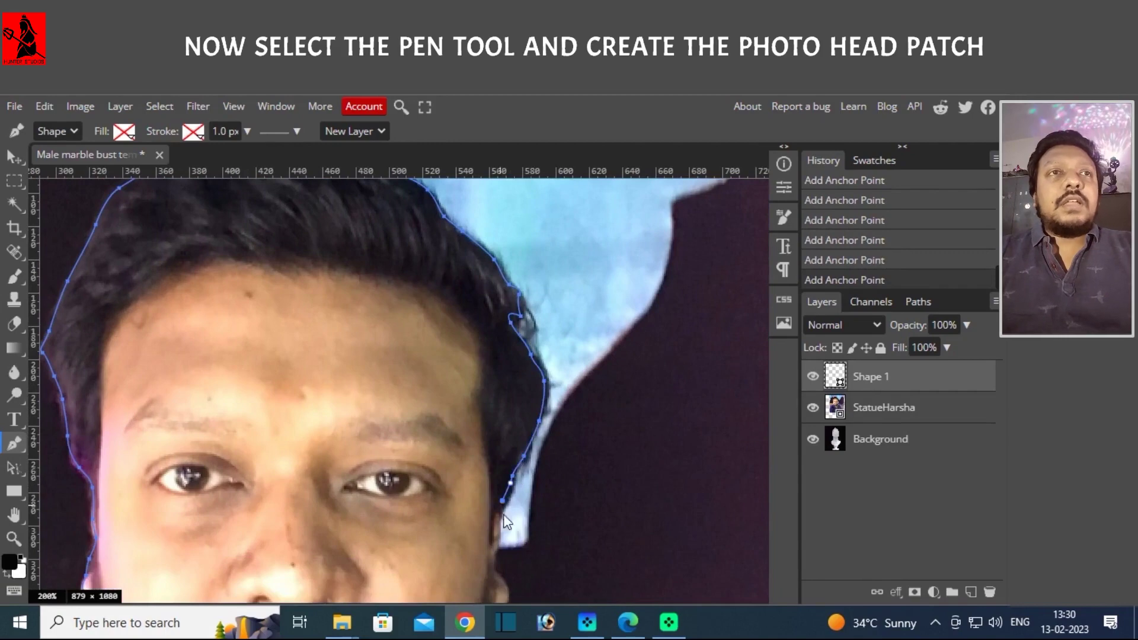
pyautogui.scroll(-2, 503, 522)
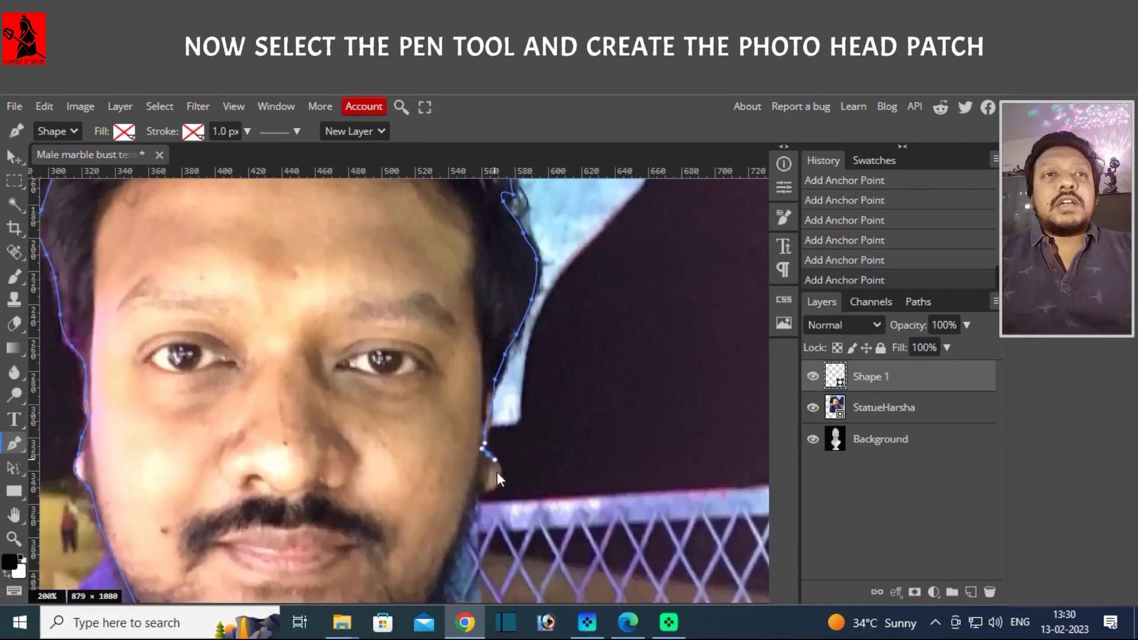
pyautogui.click(479, 492)
pyautogui.scroll(-2, 511, 375)
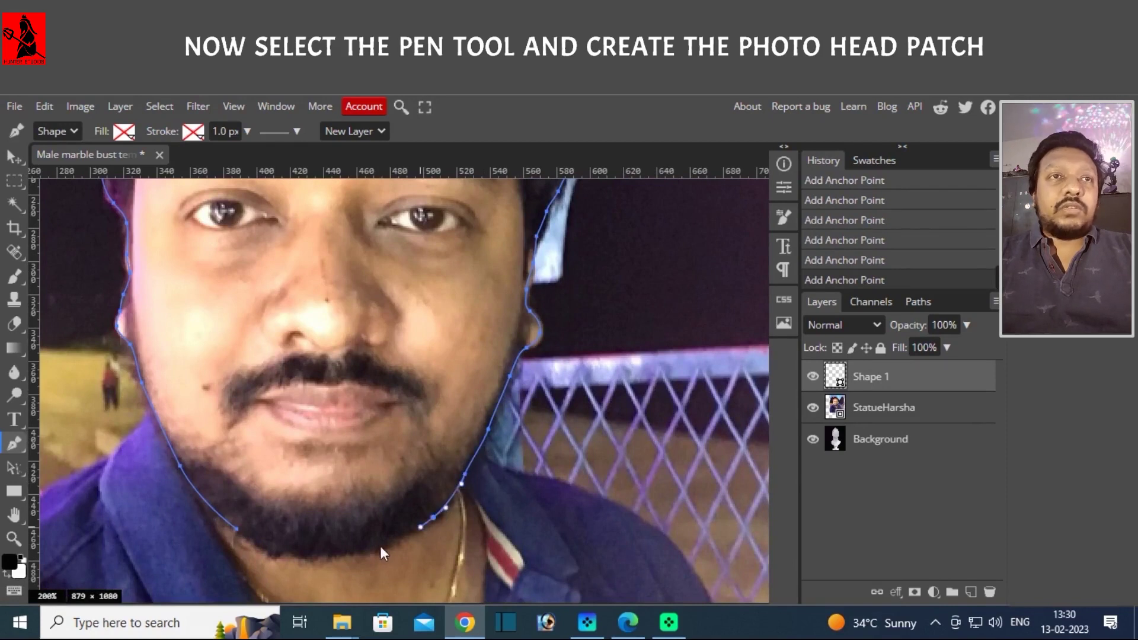
pyautogui.click(347, 553)
pyautogui.click(14, 467)
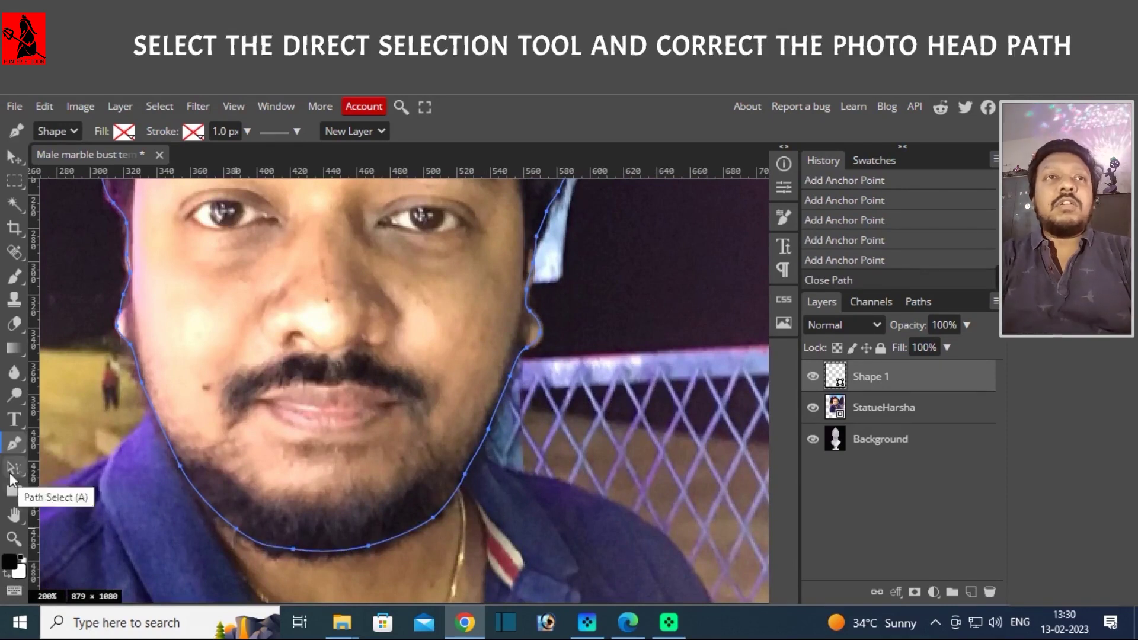
# Drag the head path's chin, jawline and hairline anchors to hug the selfie's edges.
pyautogui.moveTo(295, 550); pyautogui.dragTo(295, 552)
pyautogui.moveTo(435, 514)
pyautogui.mouseDown()
pyautogui.moveTo(466, 486)
pyautogui.moveTo(489, 425)
pyautogui.mouseUp()
pyautogui.scroll(3, 544, 409)
pyautogui.moveTo(533, 428); pyautogui.dragTo(532, 425)
pyautogui.click(532, 422)
pyautogui.moveTo(494, 276); pyautogui.dragTo(523, 417)
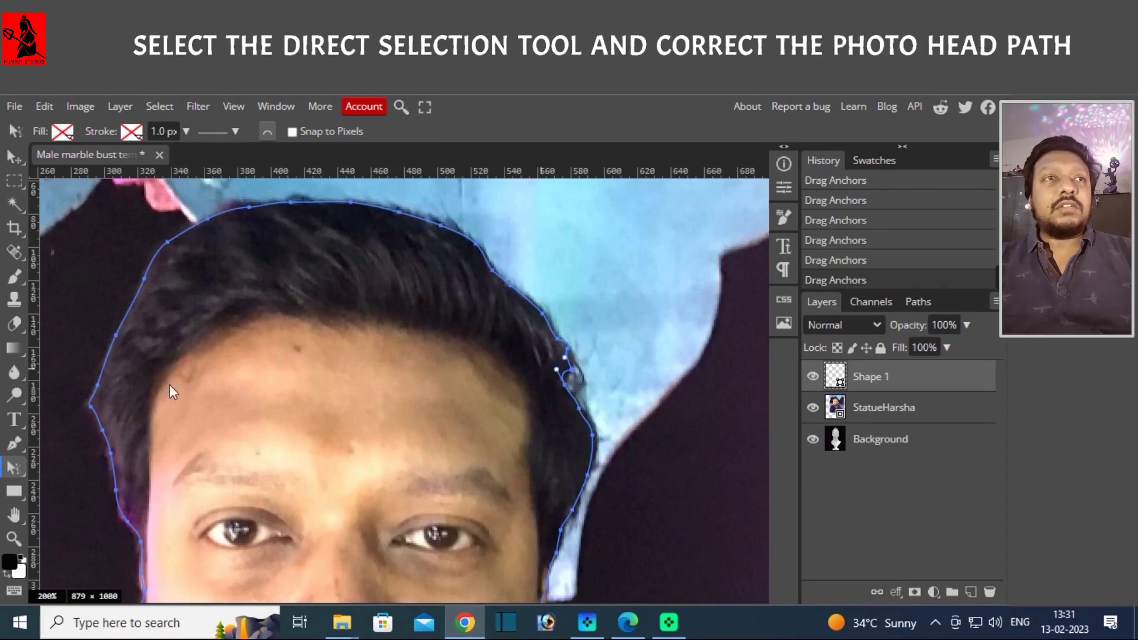
pyautogui.scroll(-2, 169, 385)
pyautogui.scroll(-1, 170, 385)
pyautogui.scroll(-2, 238, 403)
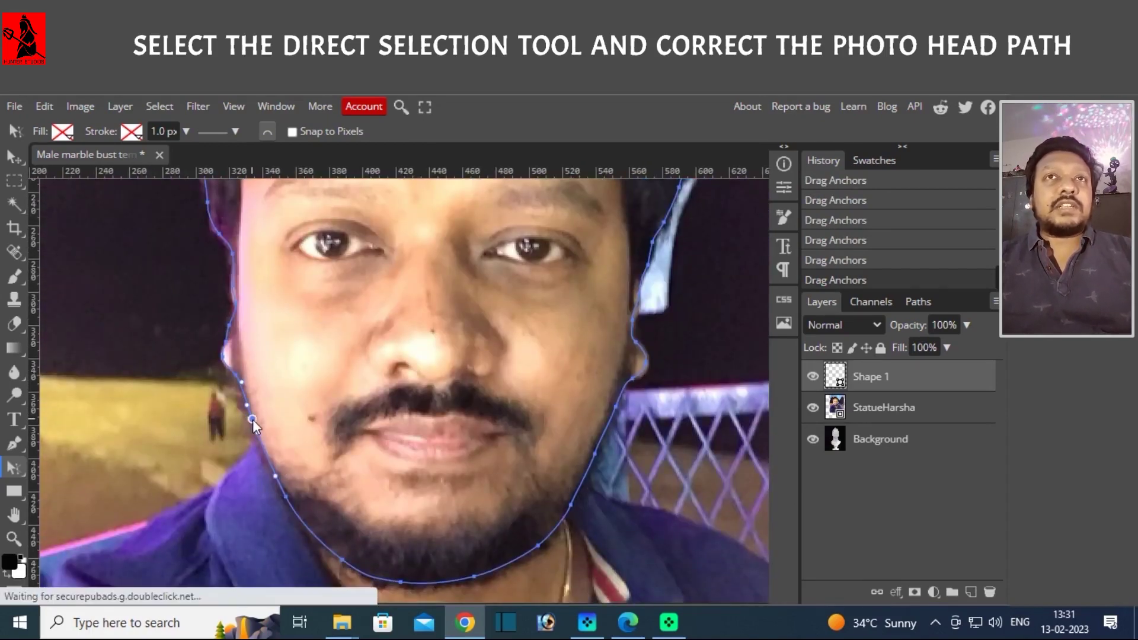
pyautogui.scroll(-1, 408, 588)
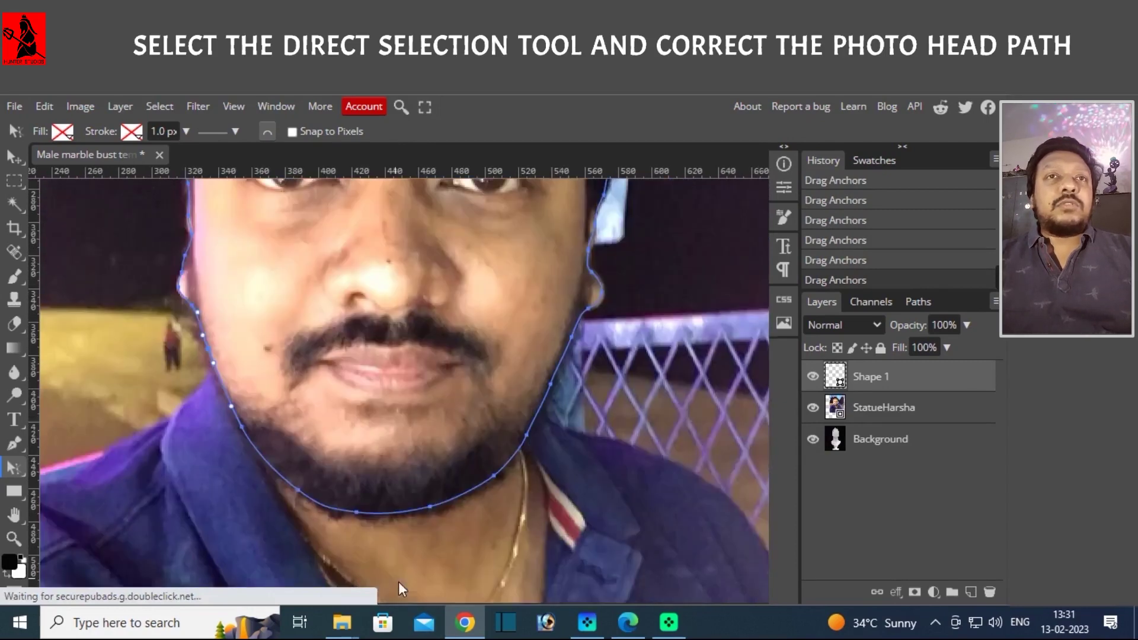
pyautogui.click(357, 512)
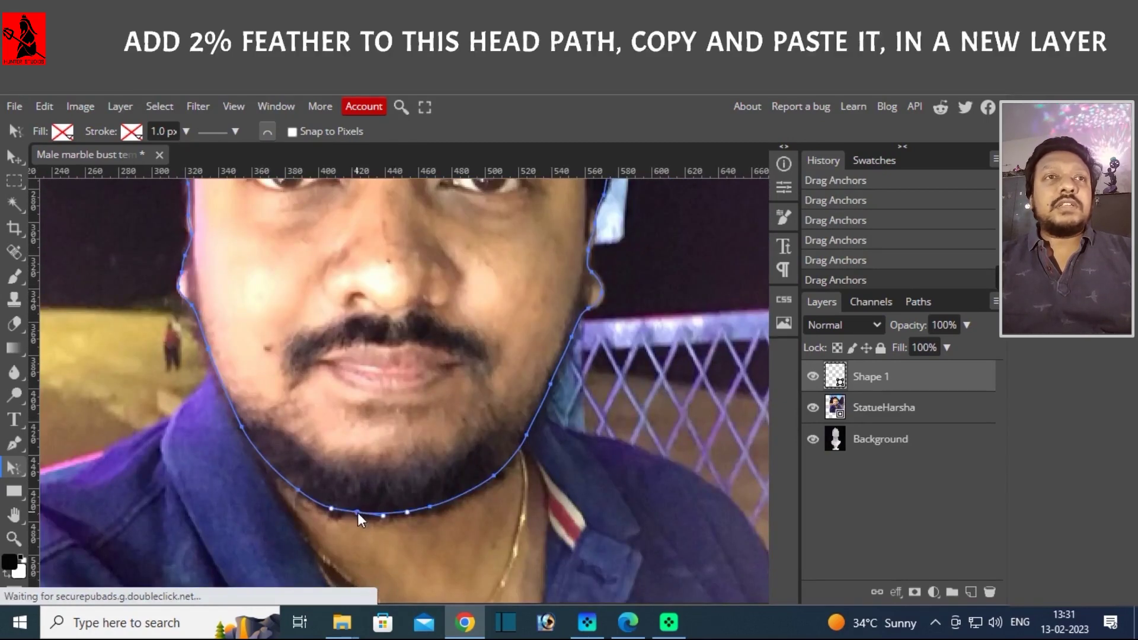
# Set the head shape's vector mask feather to 2 px in Properties.
pyautogui.click(277, 106)
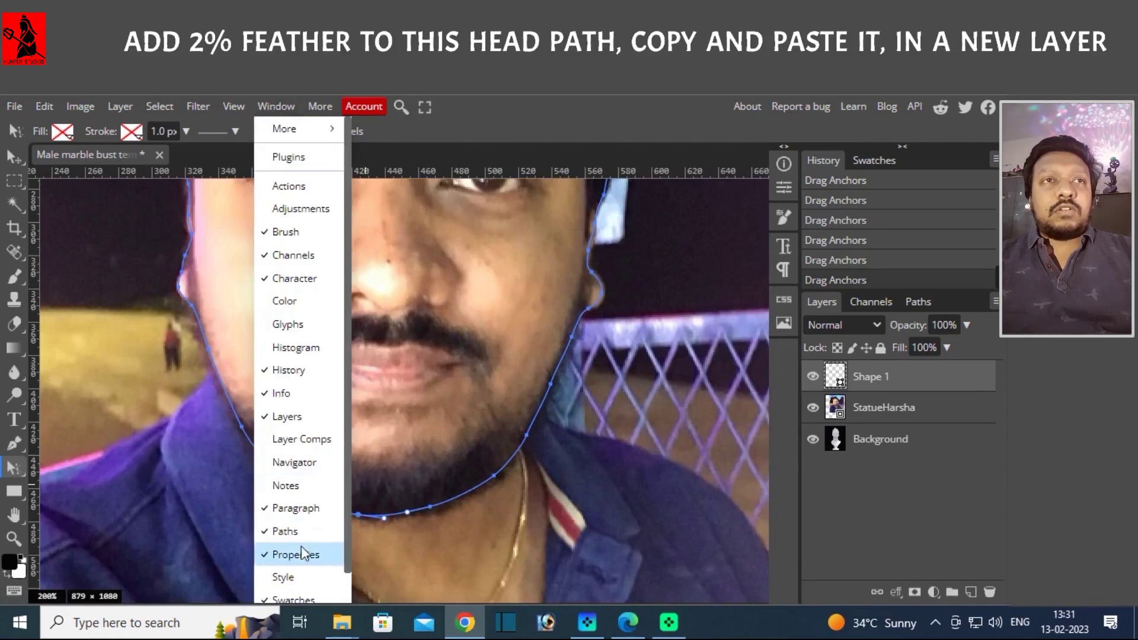
pyautogui.click(301, 546)
pyautogui.click(601, 189)
pyautogui.click(735, 288)
pyautogui.write('2')
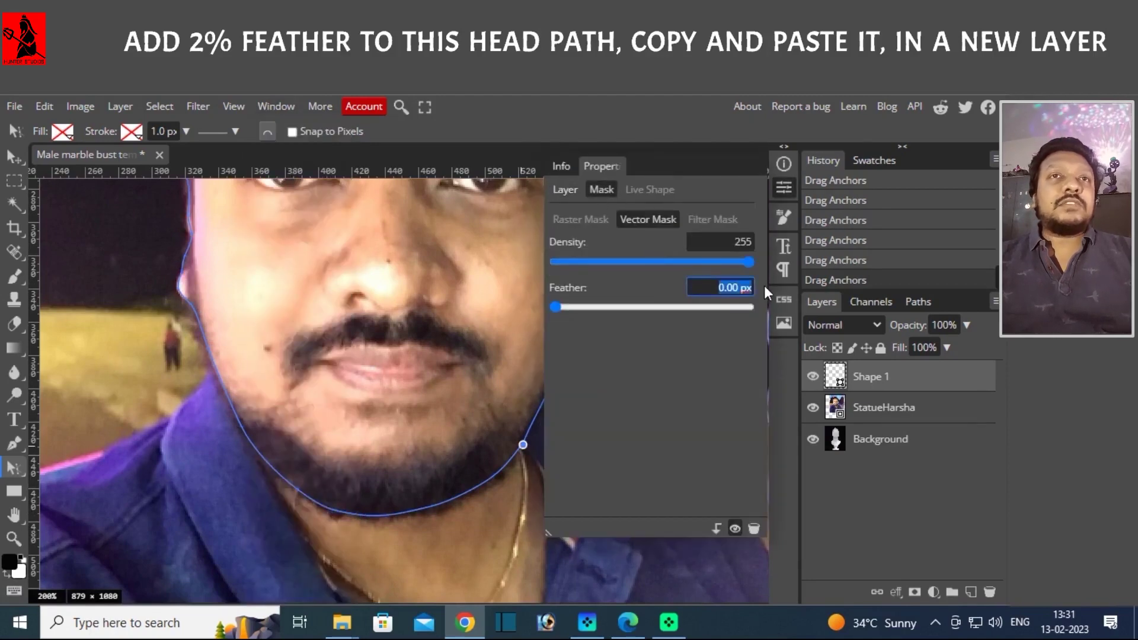
pyautogui.press('Return')
pyautogui.click(783, 146)
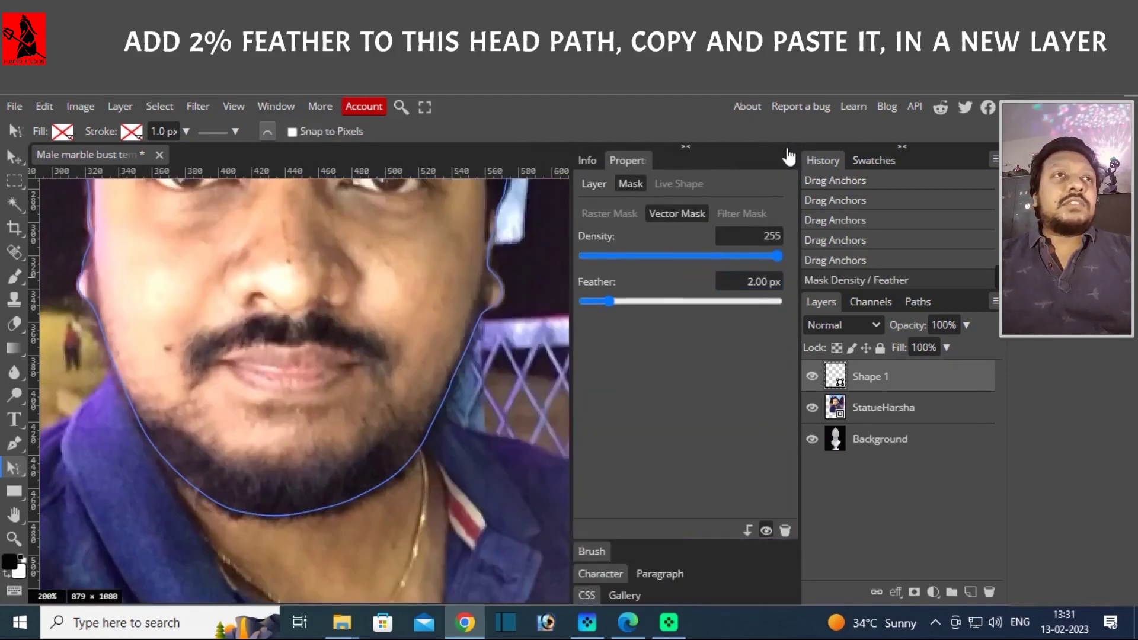
# Turn the head path into a selection, paste the face into new Layer 1, and hide StatueHarsha.
pyautogui.press('p')
pyautogui.rightClick(438, 291)
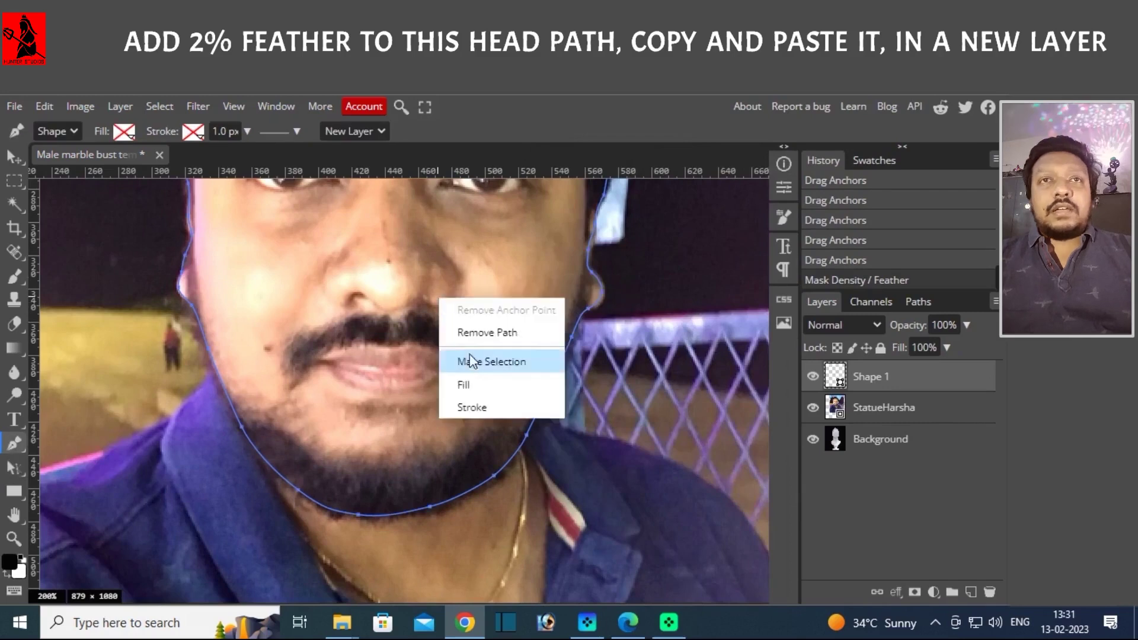
pyautogui.click(468, 360)
pyautogui.click(243, 293)
pyautogui.click(930, 409)
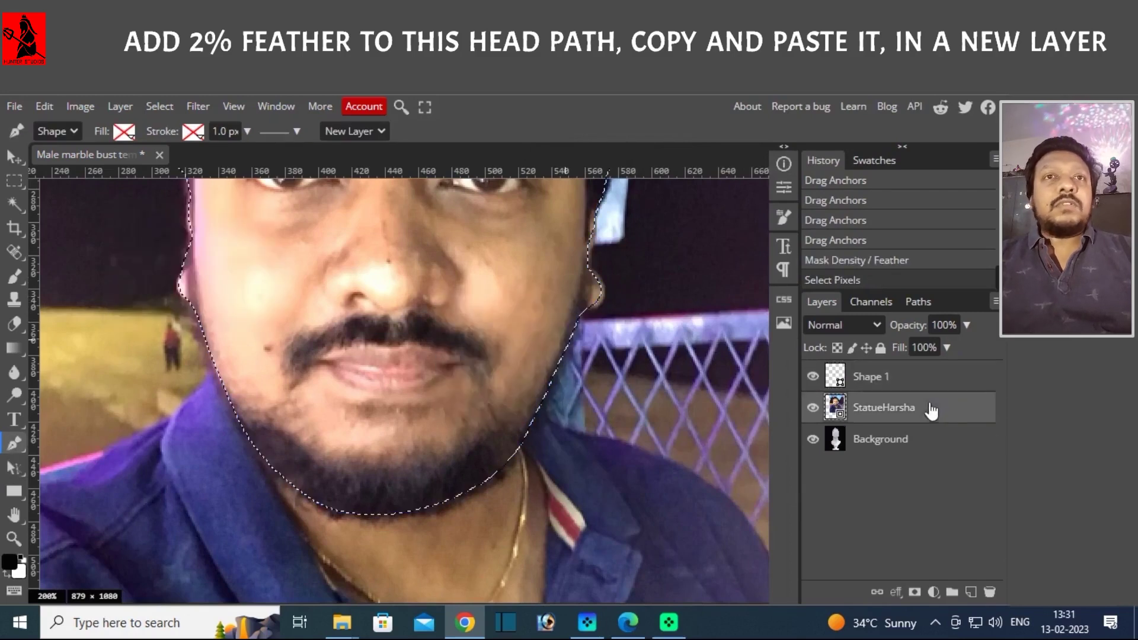
pyautogui.click(971, 592)
pyautogui.hotkey('ctrl', 'v')
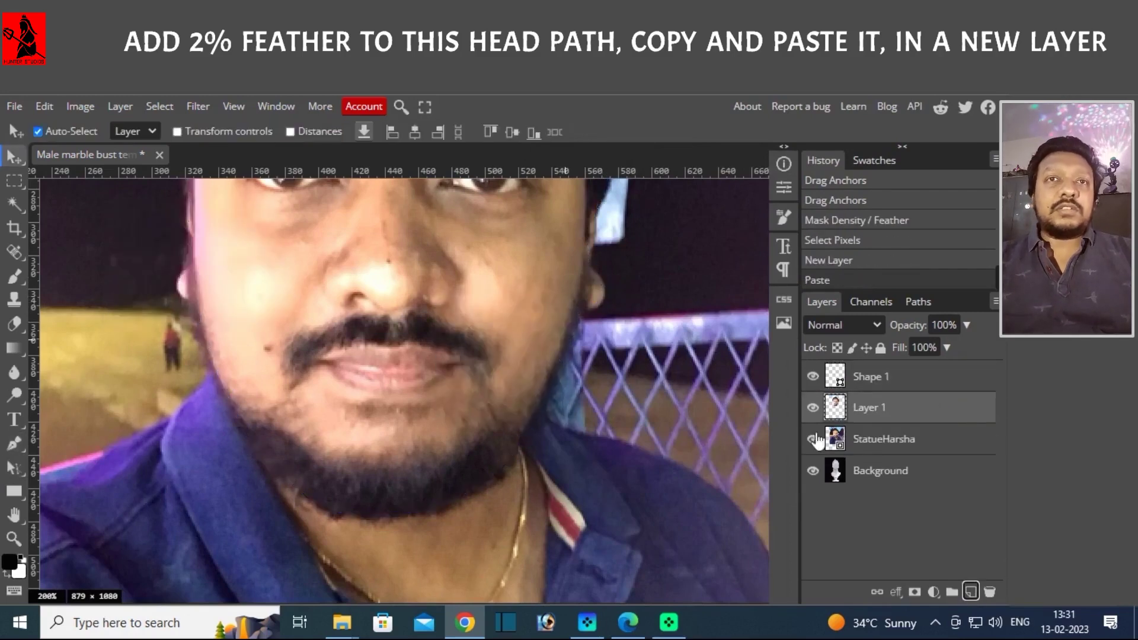
pyautogui.click(812, 439)
pyautogui.scroll(-3, 565, 362)
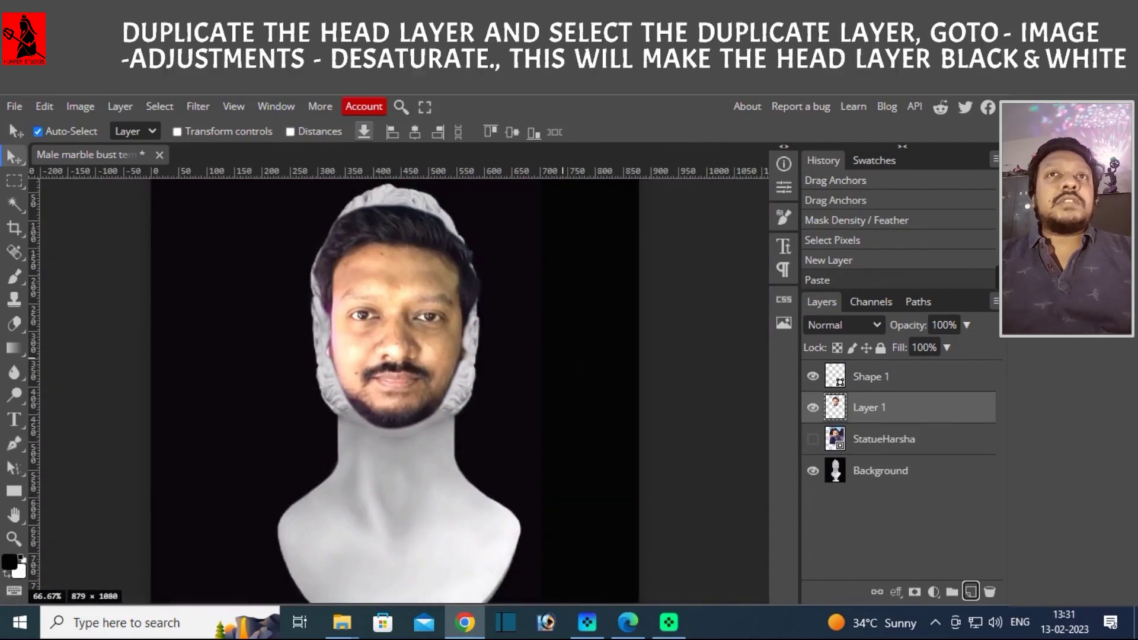
# Duplicate Layer 1, hide the original, and desaturate the copy to black and white.
pyautogui.rightClick(886, 418)
pyautogui.click(788, 258)
pyautogui.click(813, 439)
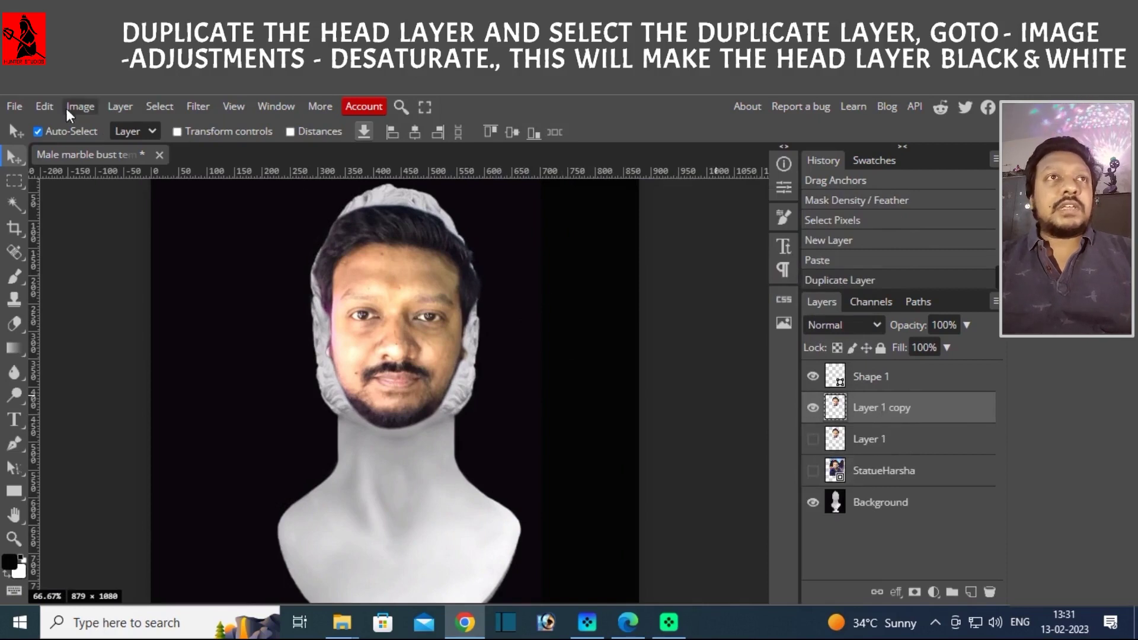
pyautogui.click(77, 107)
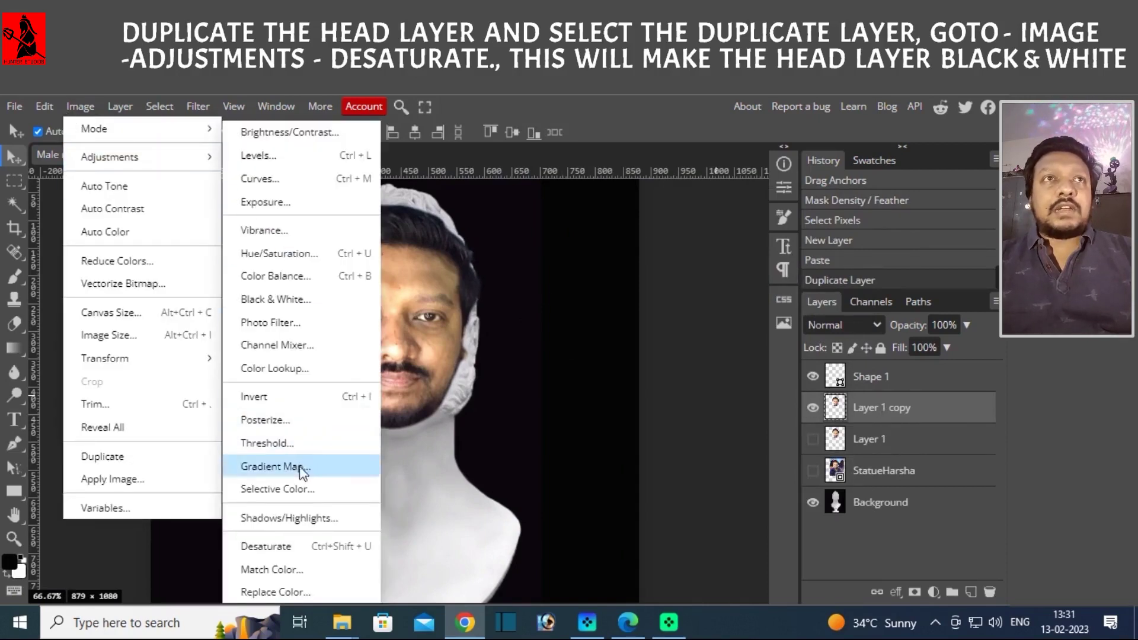
pyautogui.click(300, 545)
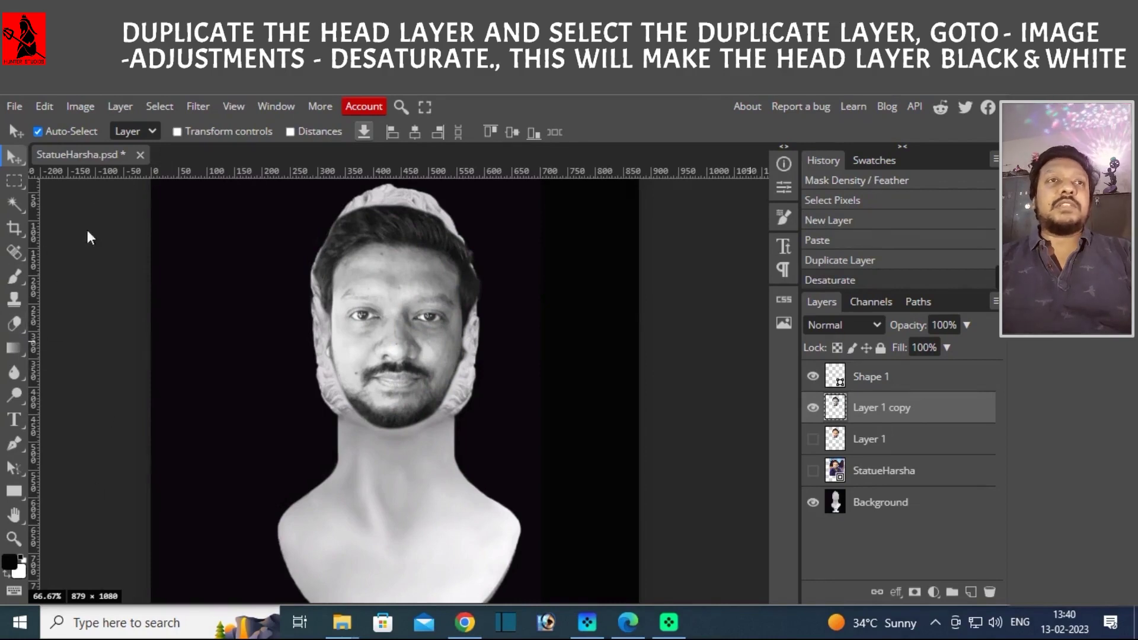
# Set up a soft Eraser with 70% opacity and 70% flow.
pyautogui.click(16, 323)
pyautogui.click(52, 131)
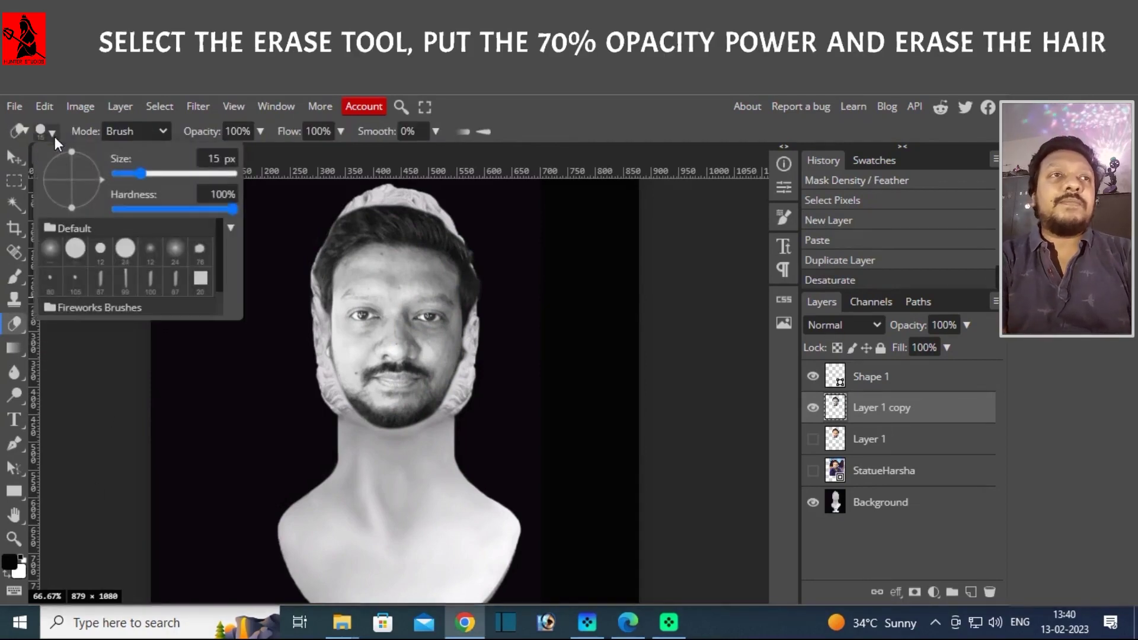
pyautogui.moveTo(231, 212); pyautogui.dragTo(149, 212)
pyautogui.scroll(2, 484, 229)
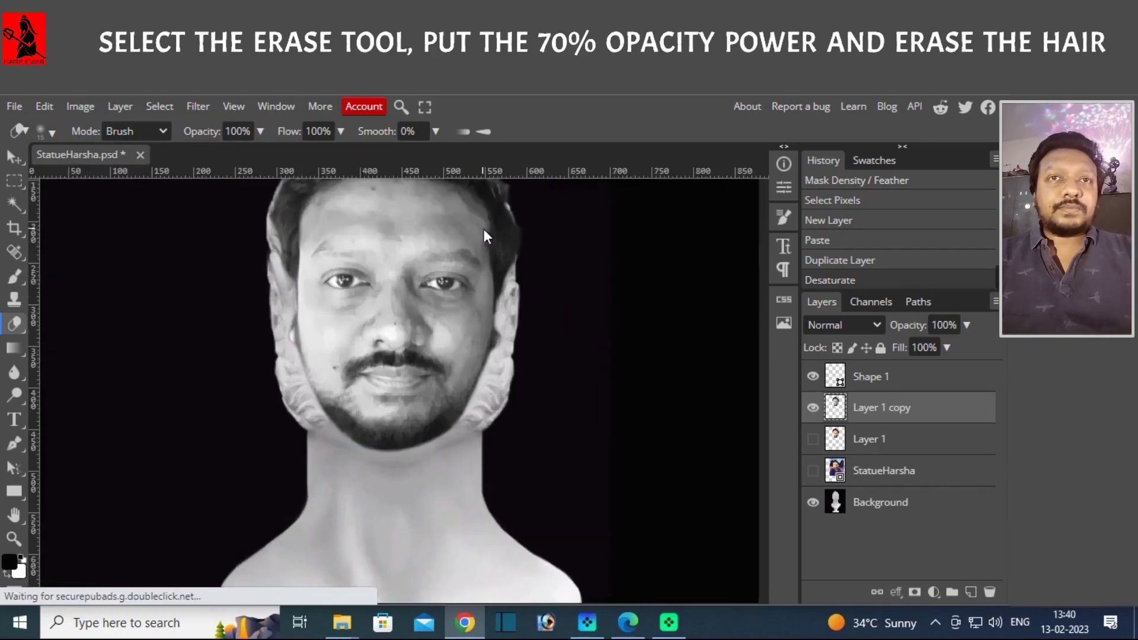
pyautogui.click(237, 131)
pyautogui.write('70')
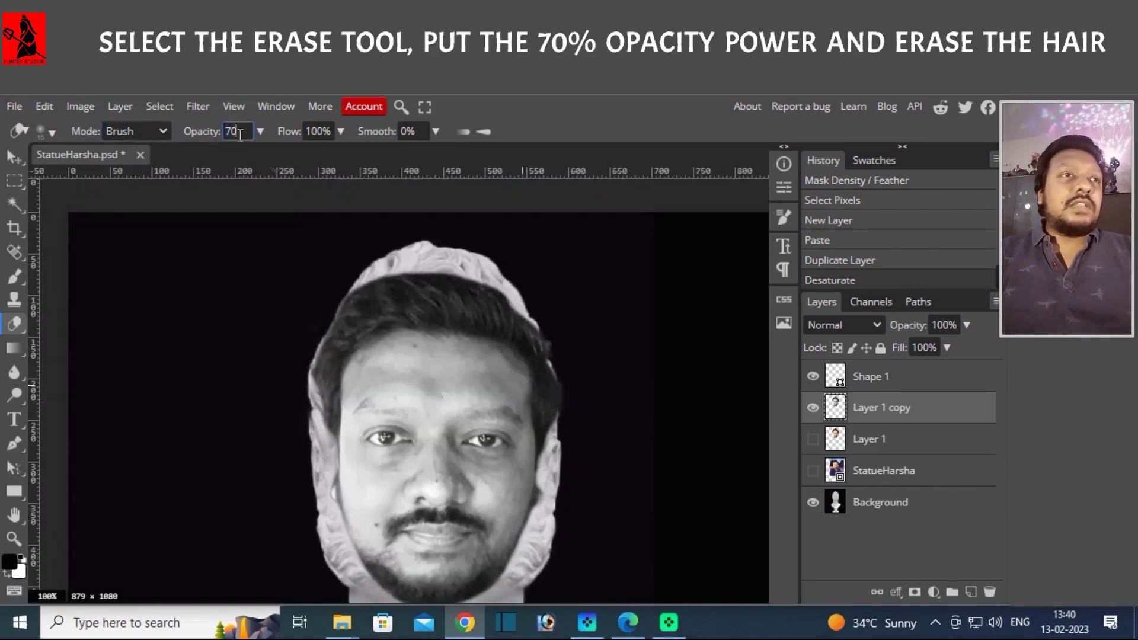
pyautogui.click(318, 131)
pyautogui.write('70')
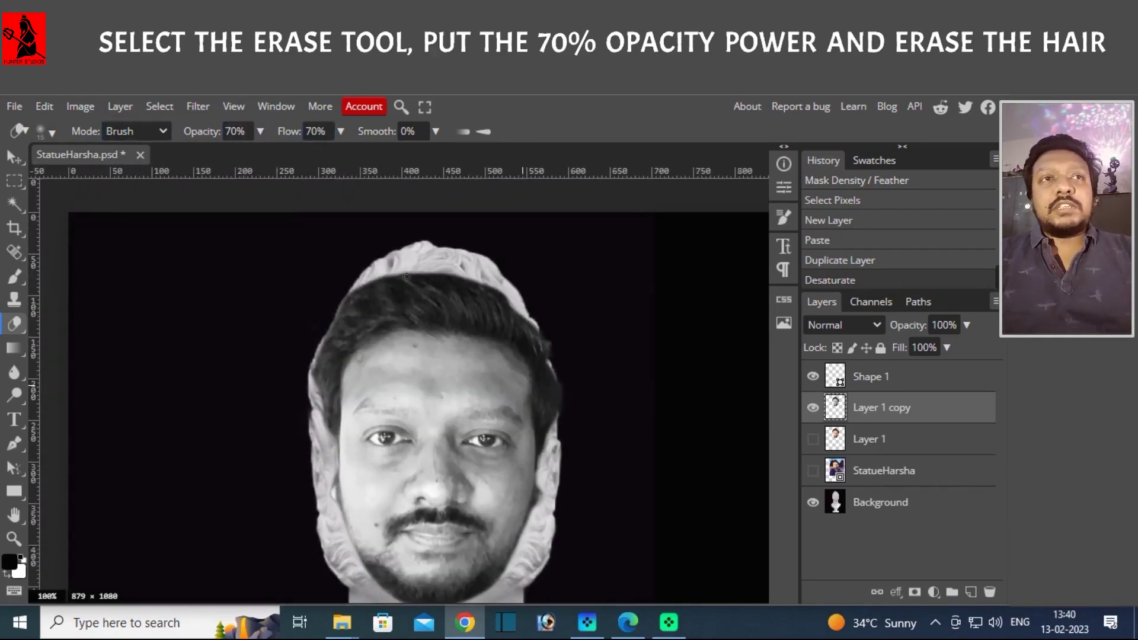
# Erase the dark hair across the top and sides of the head, switching to 50% strength.
pyautogui.moveTo(428, 287)
pyautogui.mouseDown()
pyautogui.moveTo(361, 290)
pyautogui.moveTo(510, 284)
pyautogui.mouseUp()
pyautogui.moveTo(502, 291)
pyautogui.mouseDown()
pyautogui.moveTo(350, 291)
pyautogui.moveTo(379, 278)
pyautogui.mouseUp()
pyautogui.moveTo(338, 278)
pyautogui.mouseDown()
pyautogui.moveTo(415, 284)
pyautogui.moveTo(300, 399)
pyautogui.moveTo(474, 279)
pyautogui.moveTo(557, 397)
pyautogui.mouseUp()
pyautogui.hotkey('ctrl', 'z')
pyautogui.press('5')
pyautogui.moveTo(379, 296); pyautogui.dragTo(462, 290)
pyautogui.moveTo(332, 296)
pyautogui.mouseDown()
pyautogui.moveTo(472, 299)
pyautogui.moveTo(565, 426)
pyautogui.moveTo(555, 439)
pyautogui.moveTo(545, 338)
pyautogui.moveTo(441, 296)
pyautogui.moveTo(305, 348)
pyautogui.moveTo(431, 300)
pyautogui.moveTo(338, 314)
pyautogui.moveTo(324, 435)
pyautogui.moveTo(308, 403)
pyautogui.moveTo(356, 314)
pyautogui.moveTo(554, 338)
pyautogui.moveTo(418, 298)
pyautogui.moveTo(315, 343)
pyautogui.moveTo(320, 414)
pyautogui.moveTo(326, 379)
pyautogui.moveTo(427, 309)
pyautogui.moveTo(559, 432)
pyautogui.moveTo(559, 459)
pyautogui.moveTo(544, 361)
pyautogui.moveTo(552, 408)
pyautogui.moveTo(434, 301)
pyautogui.moveTo(323, 365)
pyautogui.moveTo(515, 325)
pyautogui.mouseUp()
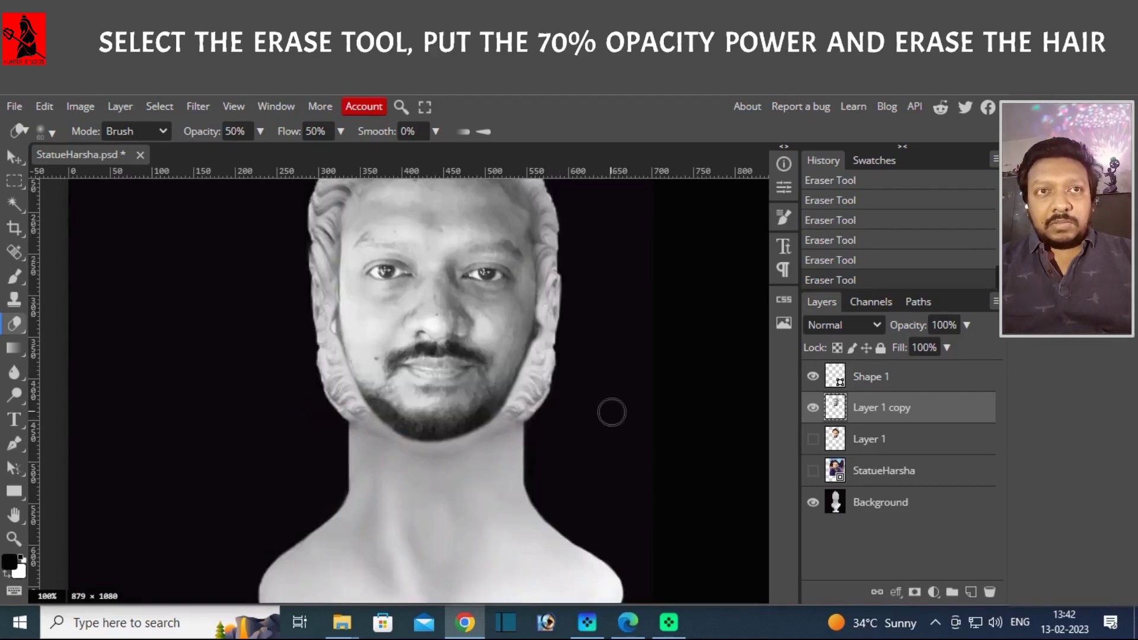
# Lighten the moustache with the Dodge tool and a soft brush.
pyautogui.click(14, 394)
pyautogui.click(44, 132)
pyautogui.click(51, 248)
pyautogui.scroll(1, 419, 357)
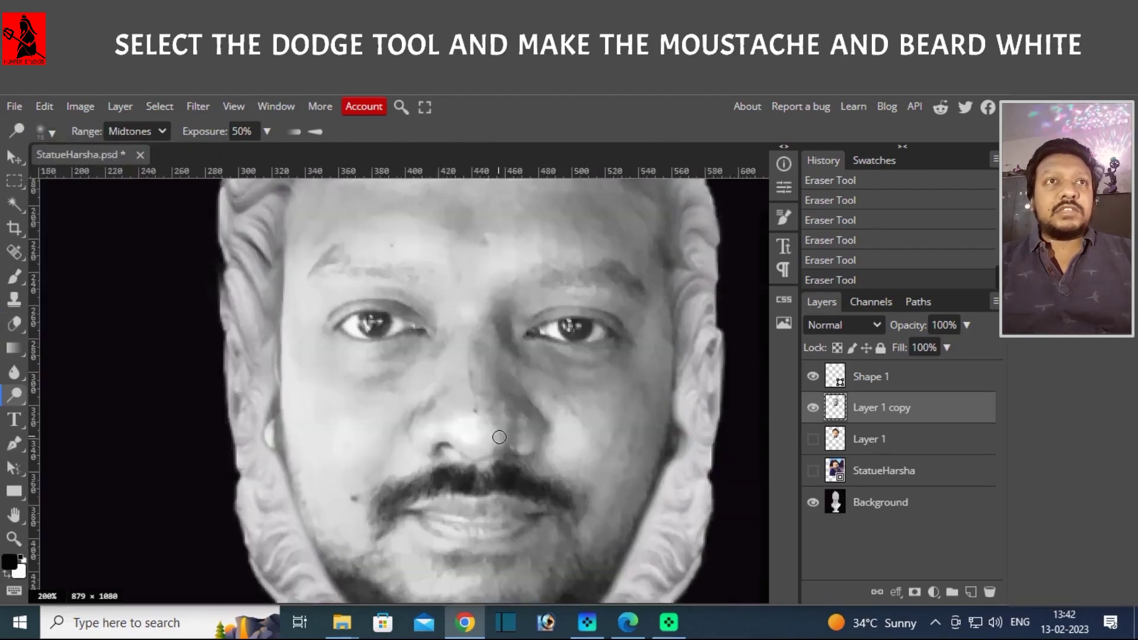
pyautogui.scroll(1, 418, 357)
pyautogui.moveTo(499, 427)
pyautogui.mouseDown()
pyautogui.moveTo(314, 415)
pyautogui.moveTo(414, 397)
pyautogui.moveTo(299, 429)
pyautogui.mouseUp()
pyautogui.moveTo(391, 394)
pyautogui.mouseDown()
pyautogui.moveTo(321, 415)
pyautogui.moveTo(296, 450)
pyautogui.mouseUp()
pyautogui.moveTo(430, 395)
pyautogui.mouseDown()
pyautogui.moveTo(486, 410)
pyautogui.moveTo(367, 409)
pyautogui.moveTo(300, 438)
pyautogui.mouseUp()
pyautogui.moveTo(372, 408)
pyautogui.mouseDown()
pyautogui.moveTo(475, 415)
pyautogui.moveTo(336, 409)
pyautogui.mouseUp()
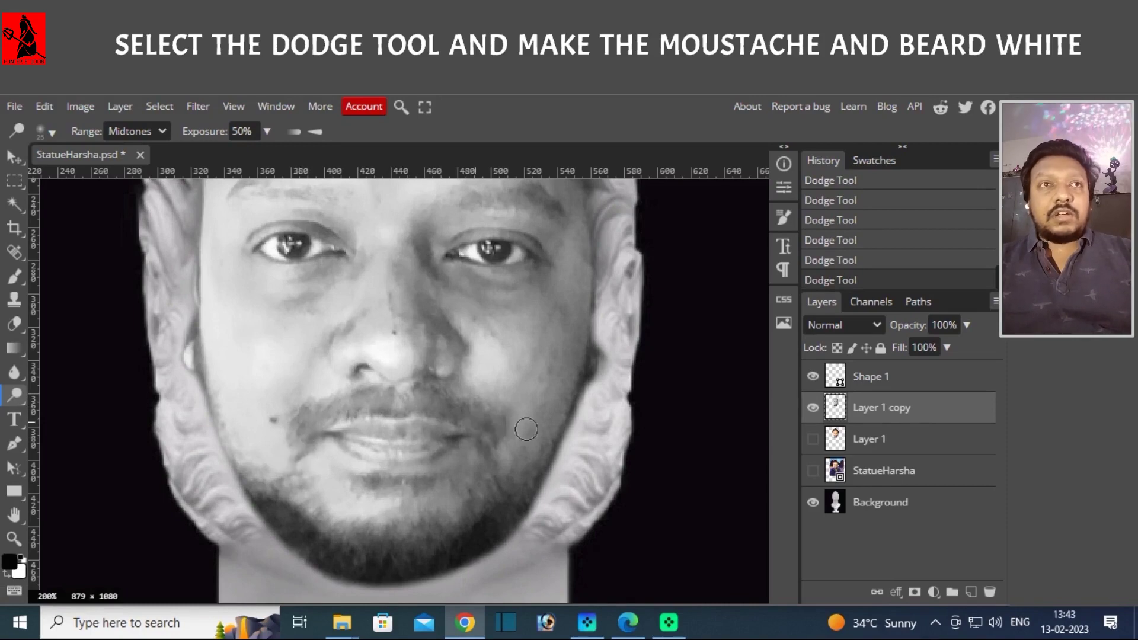
# Revert recent moustache strokes, tighten brush spacing, and dodge the beard, chin and jaw edge lighter.
pyautogui.scroll(-2, 593, 326)
pyautogui.click(806, 220)
pyautogui.moveTo(660, 447); pyautogui.dragTo(652, 447)
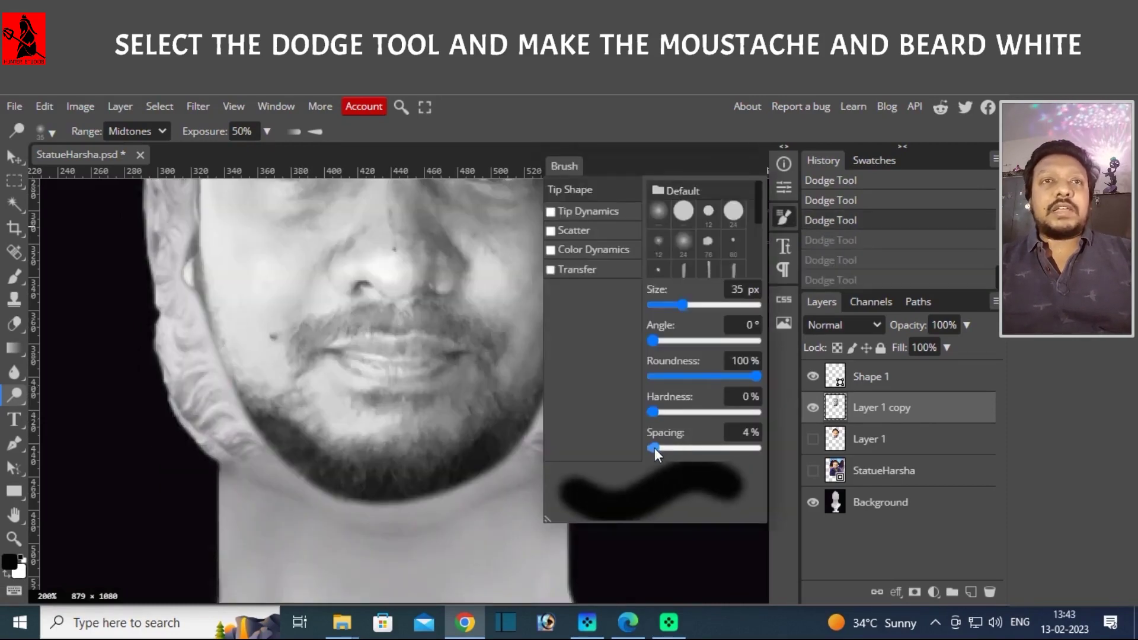
pyautogui.click(272, 480)
pyautogui.moveTo(360, 482)
pyautogui.mouseDown()
pyautogui.moveTo(533, 432)
pyautogui.moveTo(323, 508)
pyautogui.moveTo(236, 424)
pyautogui.mouseUp()
pyautogui.moveTo(516, 475)
pyautogui.mouseDown()
pyautogui.moveTo(296, 504)
pyautogui.moveTo(585, 455)
pyautogui.moveTo(562, 439)
pyautogui.moveTo(612, 301)
pyautogui.moveTo(515, 483)
pyautogui.moveTo(594, 330)
pyautogui.mouseUp()
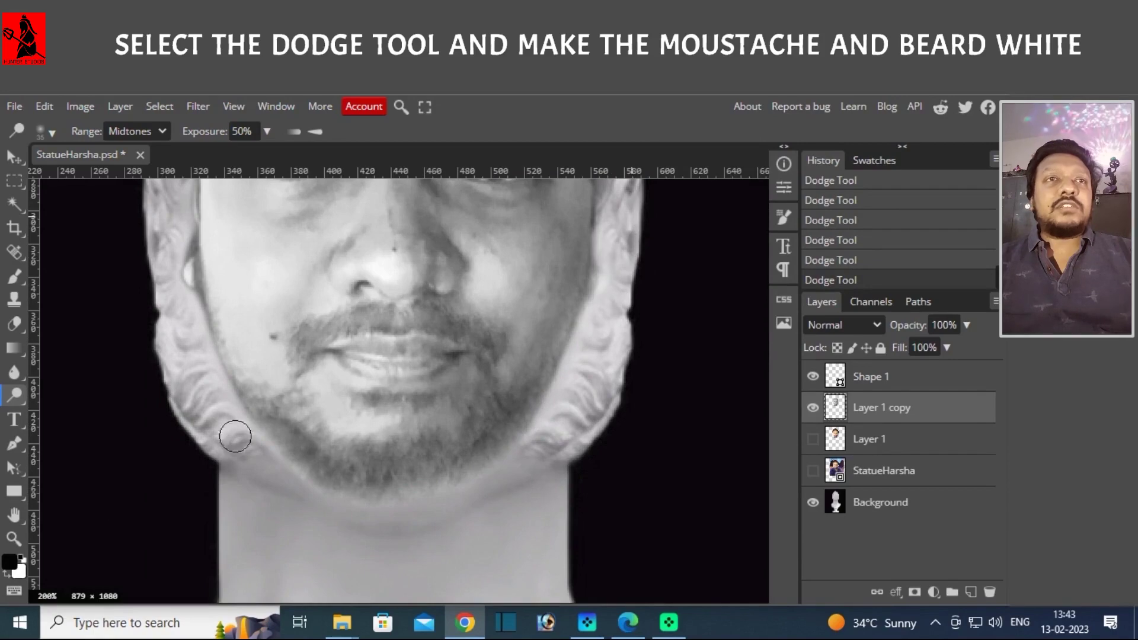
pyautogui.scroll(3, 183, 449)
pyautogui.moveTo(183, 449)
pyautogui.mouseDown()
pyautogui.moveTo(173, 348)
pyautogui.moveTo(183, 419)
pyautogui.moveTo(176, 400)
pyautogui.mouseUp()
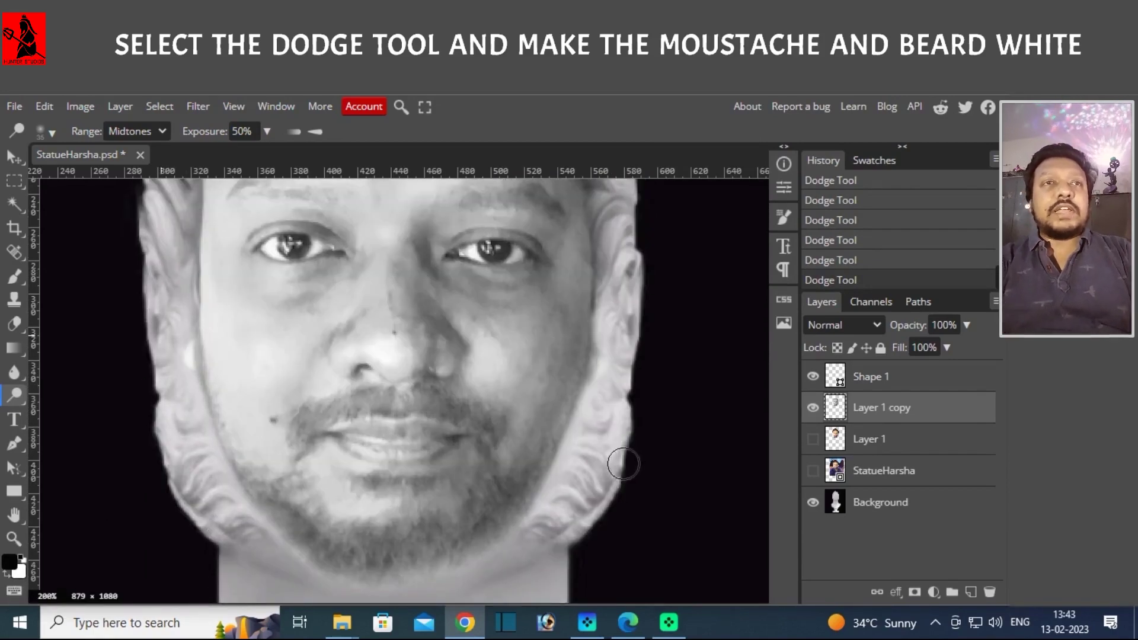
pyautogui.hotkey('ctrl', '0')
pyautogui.hotkey('ctrl', '+')
pyautogui.hotkey('ctrl', '+')
pyautogui.hotkey('ctrl', '+')
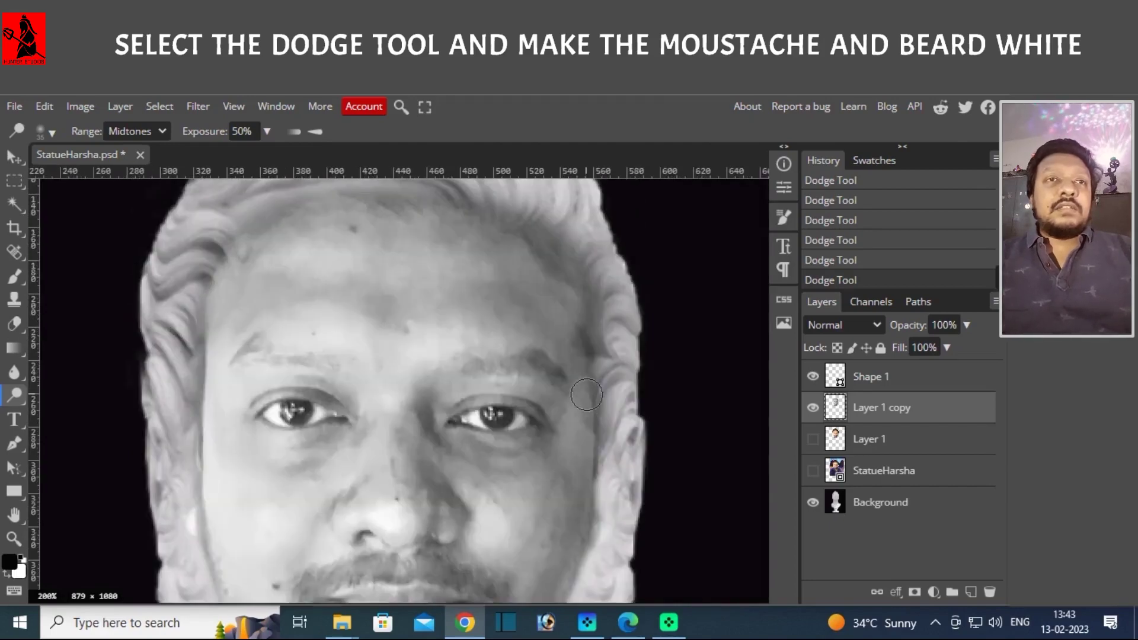
# Add a new Layer 2 and paint white with a soft brush over the right eye.
pyautogui.click(970, 592)
pyautogui.click(10, 561)
pyautogui.click(122, 274)
pyautogui.click(435, 252)
pyautogui.press('b')
pyautogui.click(52, 132)
pyautogui.moveTo(234, 208); pyautogui.dragTo(119, 209)
pyautogui.moveTo(524, 416)
pyautogui.mouseDown()
pyautogui.moveTo(450, 420)
pyautogui.moveTo(529, 424)
pyautogui.mouseUp()
# Paint pale white across the right eye to its corner and over the left eye on Layer 2.
pyautogui.click(529, 425)
pyautogui.click(469, 418)
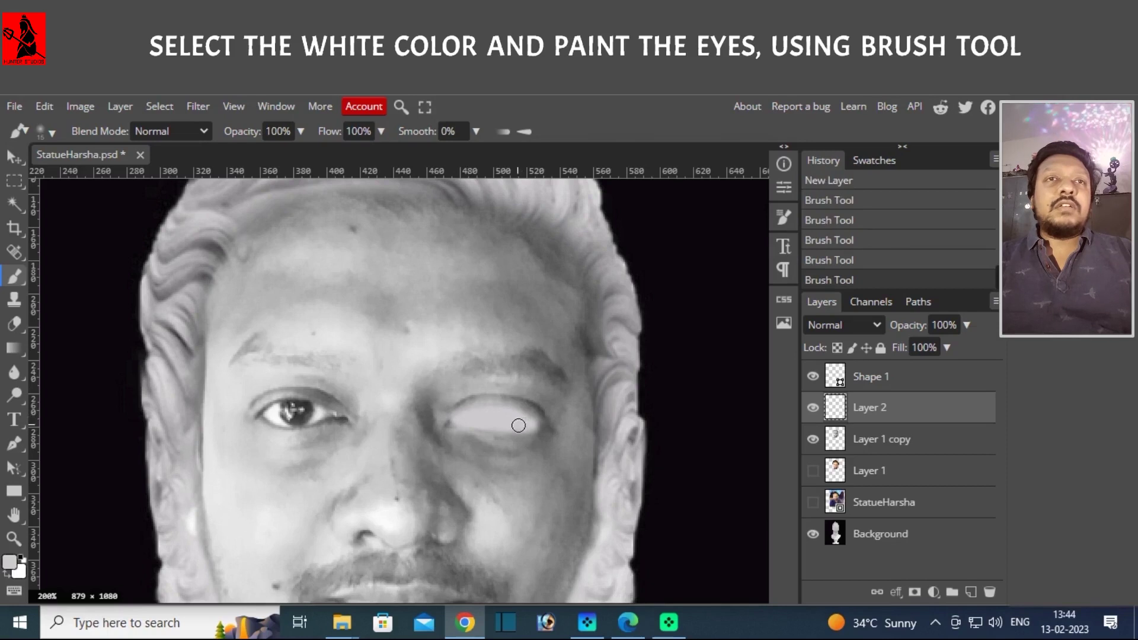
pyautogui.moveTo(313, 411)
pyautogui.mouseDown()
pyautogui.moveTo(264, 413)
pyautogui.moveTo(319, 417)
pyautogui.mouseUp()
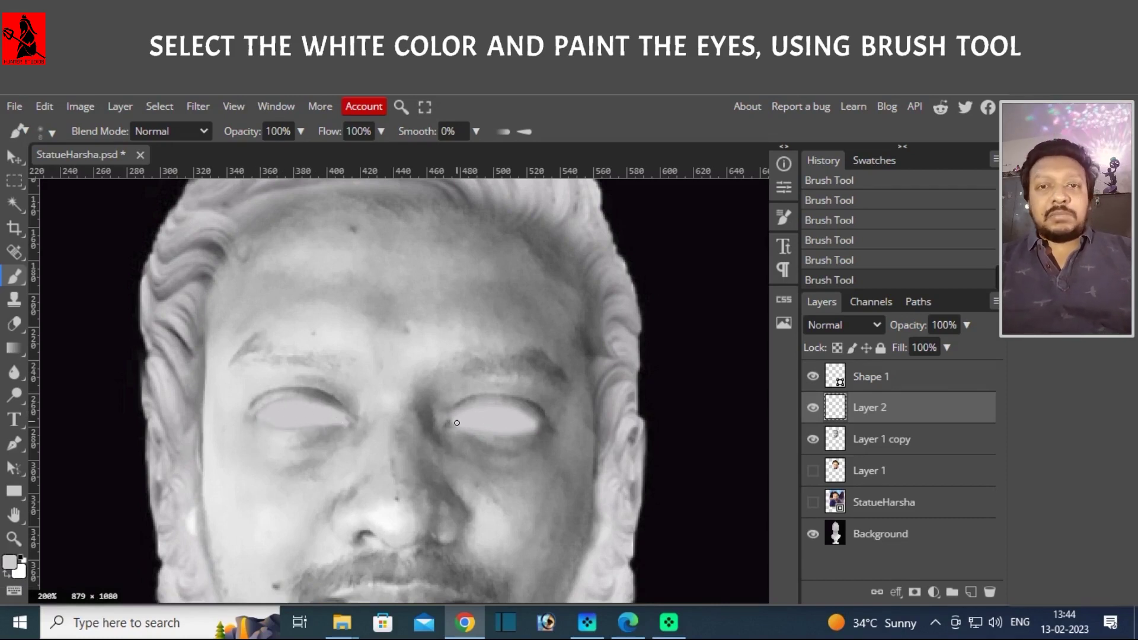
pyautogui.moveTo(546, 430); pyautogui.dragTo(531, 426)
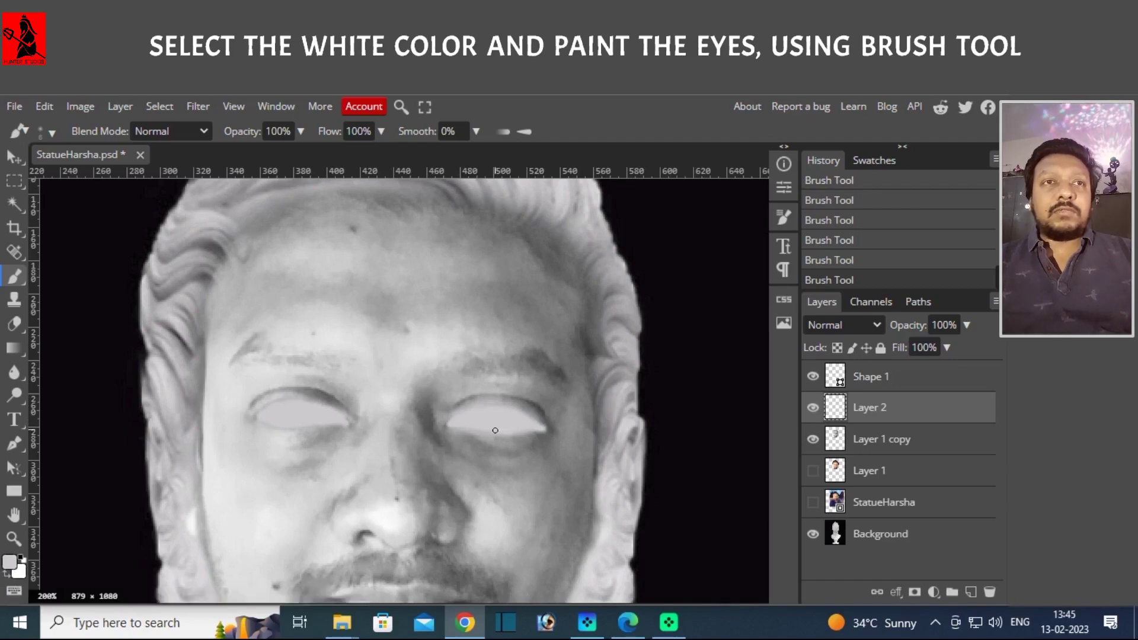
pyautogui.hotkey('ctrl', '-')
pyautogui.hotkey('ctrl', '-')
pyautogui.hotkey('ctrl', '+')
pyautogui.hotkey('ctrl', '-')
pyautogui.press('v')
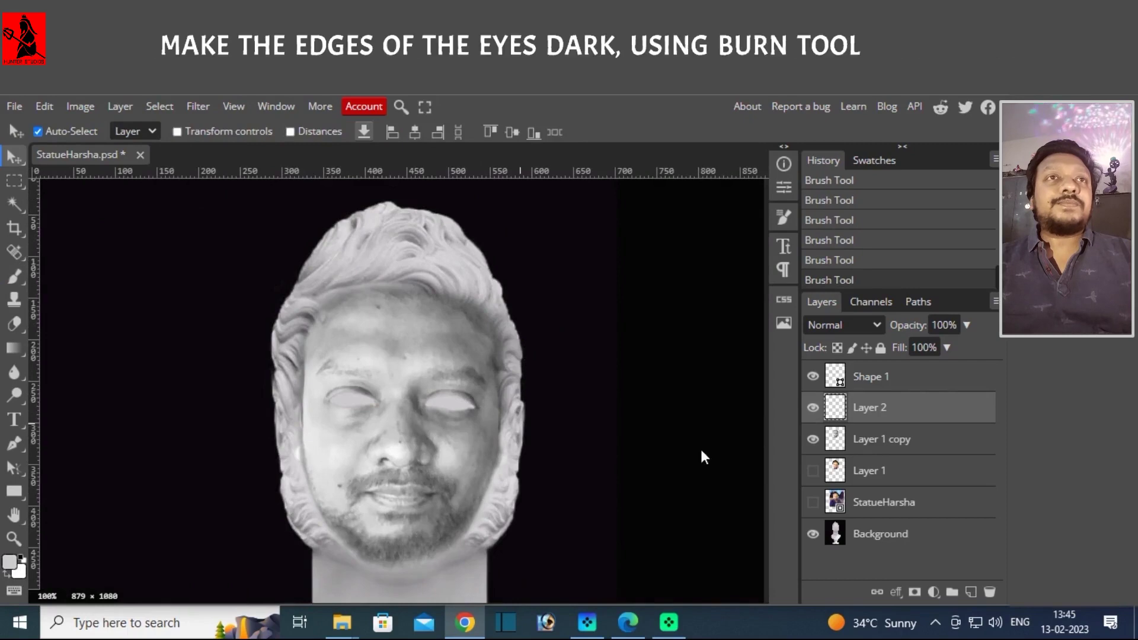
# Set up the Burn tool with a soft 25 px brush and darken the right eye's outline.
pyautogui.press('o')
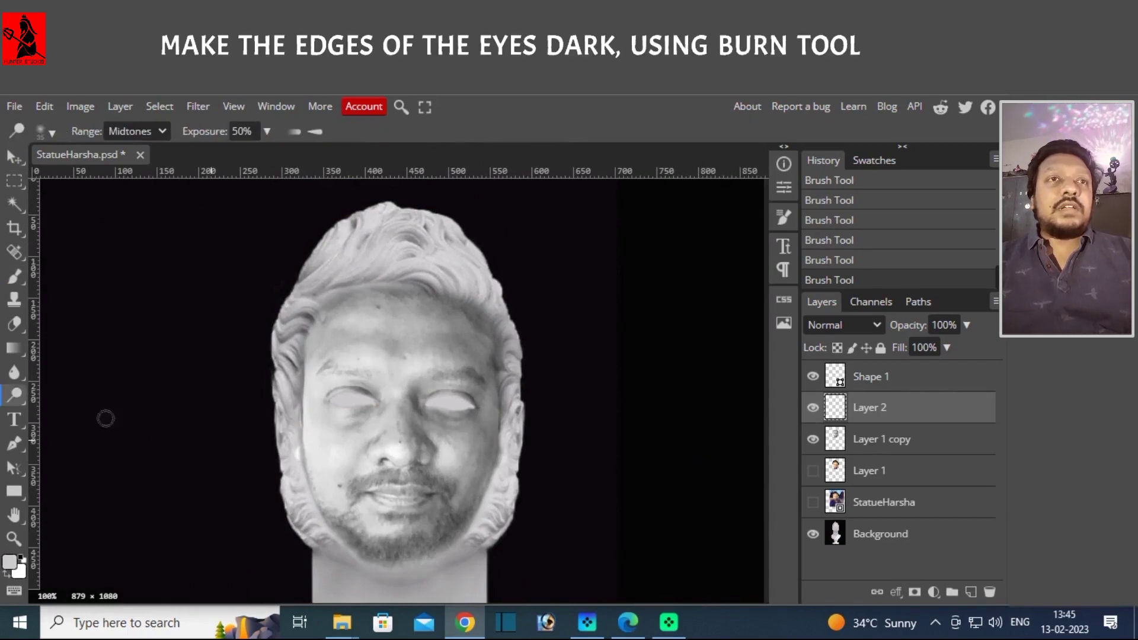
pyautogui.rightClick(16, 396)
pyautogui.click(89, 416)
pyautogui.click(46, 132)
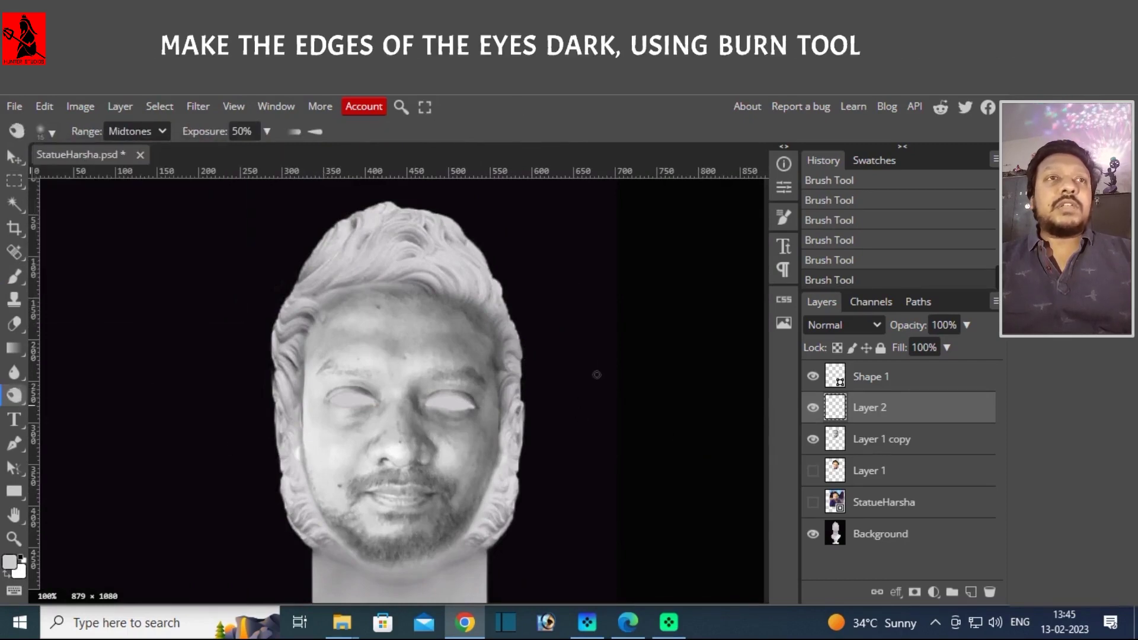
pyautogui.hotkey('ctrl', '+')
pyautogui.hotkey('ctrl', '+')
pyautogui.press(']')
pyautogui.moveTo(637, 429)
pyautogui.mouseDown()
pyautogui.moveTo(650, 457)
pyautogui.moveTo(579, 414)
pyautogui.moveTo(495, 444)
pyautogui.moveTo(629, 453)
pyautogui.moveTo(554, 472)
pyautogui.moveTo(628, 439)
pyautogui.moveTo(591, 402)
pyautogui.moveTo(579, 404)
pyautogui.mouseUp()
# Burn the left eye's upper and lower lids and corner darker.
pyautogui.moveTo(231, 452); pyautogui.dragTo(330, 413)
pyautogui.moveTo(190, 396); pyautogui.dragTo(348, 427)
pyautogui.moveTo(282, 457); pyautogui.dragTo(173, 383)
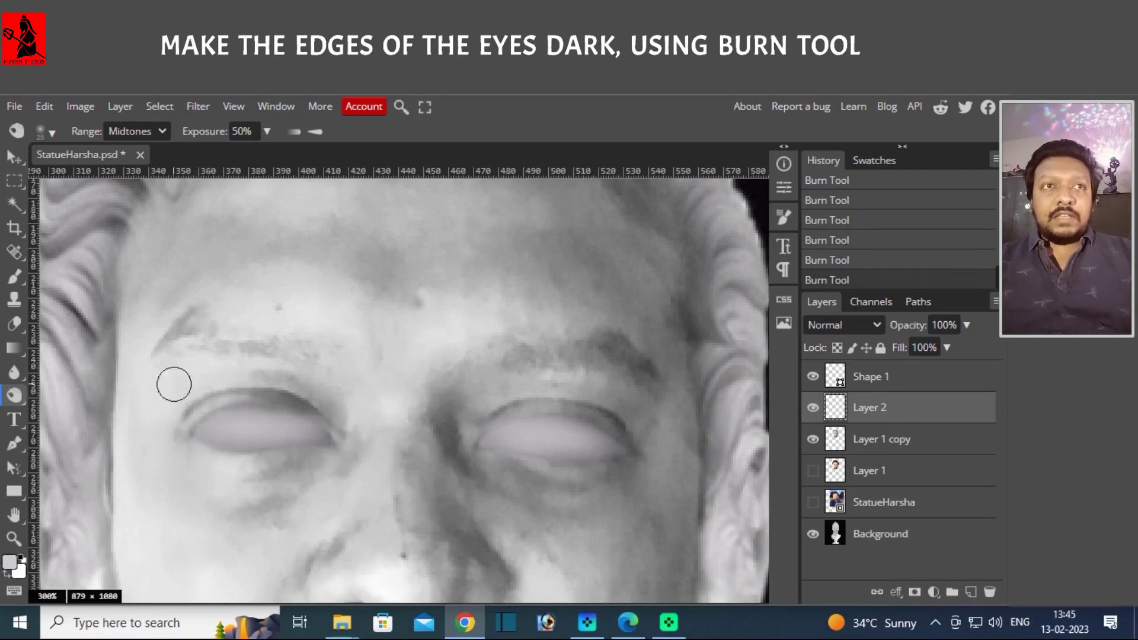
pyautogui.moveTo(332, 411)
pyautogui.mouseDown()
pyautogui.moveTo(231, 386)
pyautogui.moveTo(302, 391)
pyautogui.moveTo(274, 457)
pyautogui.moveTo(222, 396)
pyautogui.moveTo(219, 468)
pyautogui.mouseUp()
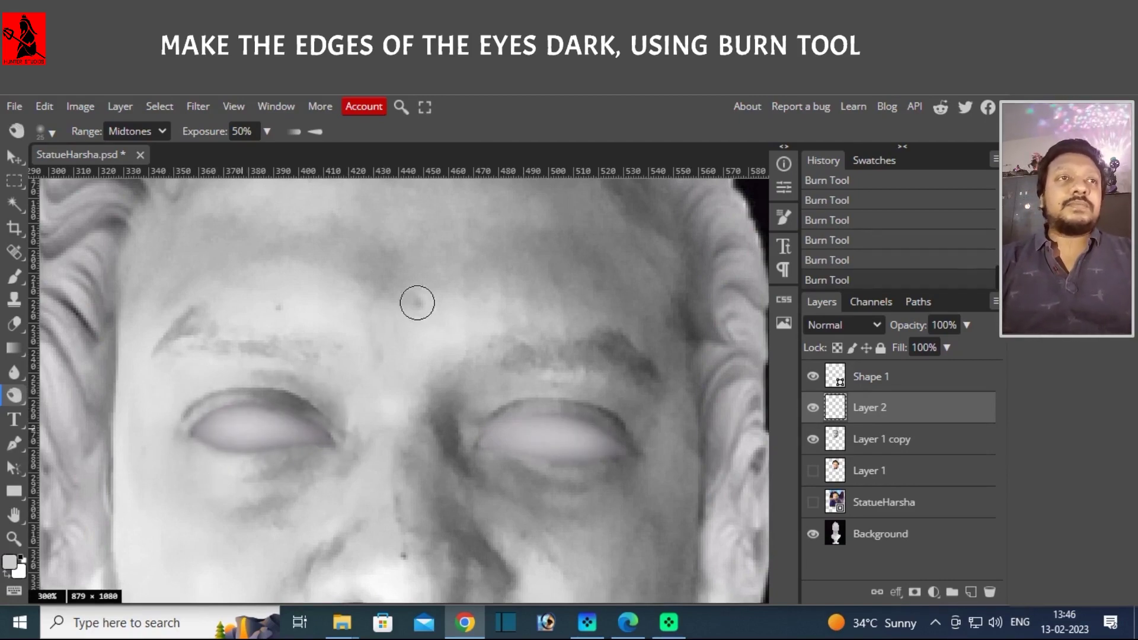
pyautogui.scroll(-2, 417, 302)
pyautogui.press('v')
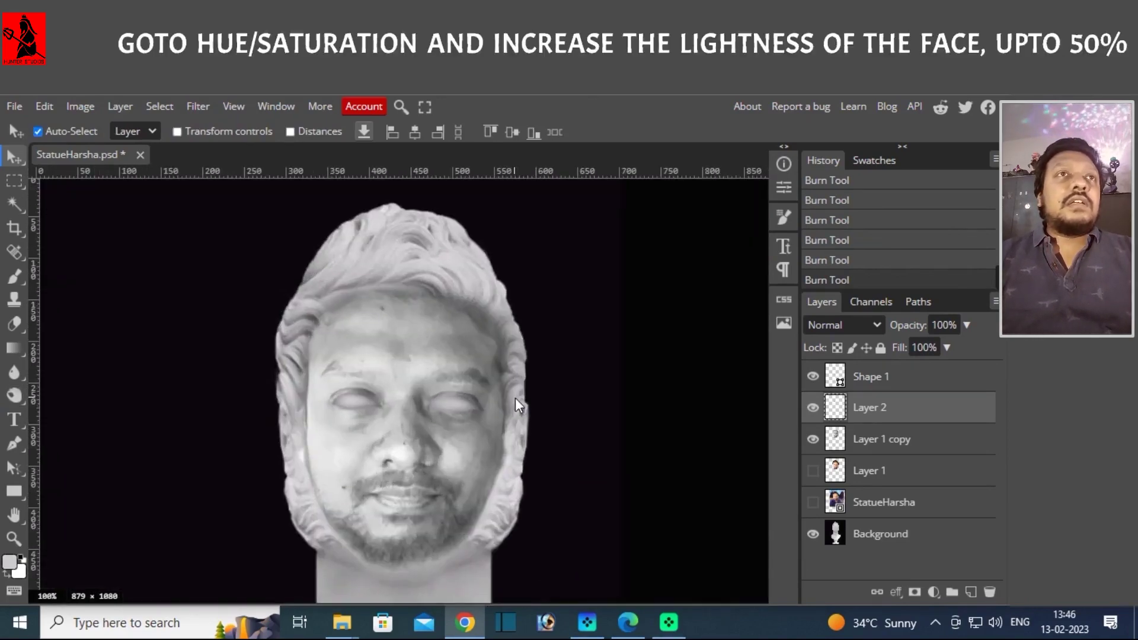
# Apply Hue/Saturation with Lightness 50 to the Layer 1 copy face.
pyautogui.hotkey('alt', '[')
pyautogui.click(80, 106)
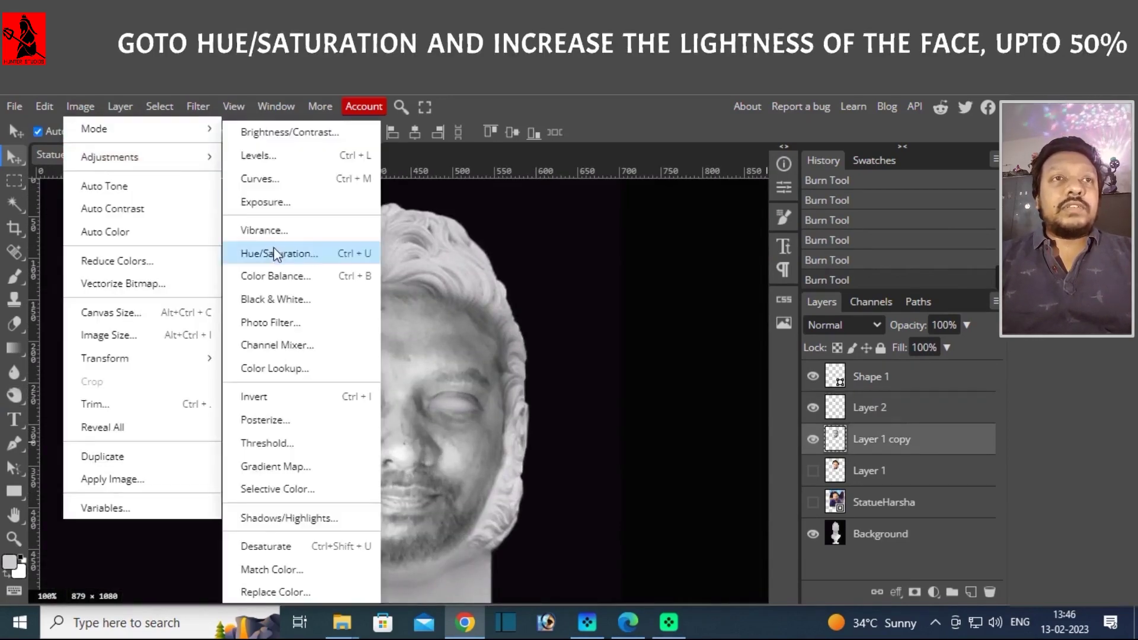
pyautogui.click(272, 251)
pyautogui.moveTo(779, 195); pyautogui.dragTo(862, 174)
pyautogui.moveTo(709, 340); pyautogui.dragTo(748, 340)
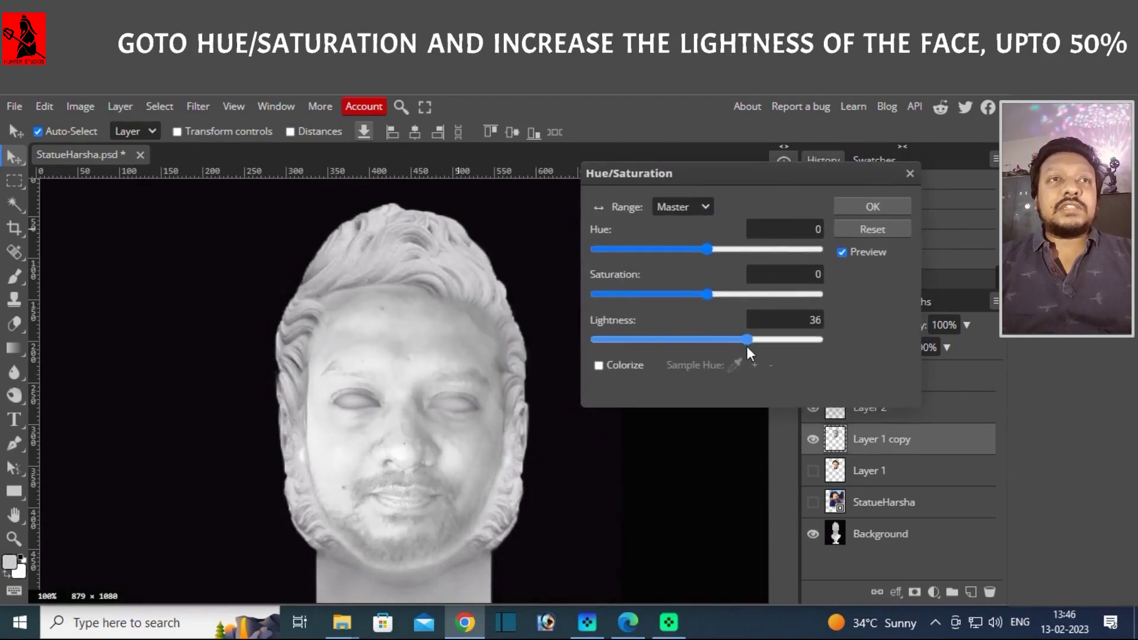
pyautogui.doubleClick(766, 318)
pyautogui.write('50')
pyautogui.press('Return')
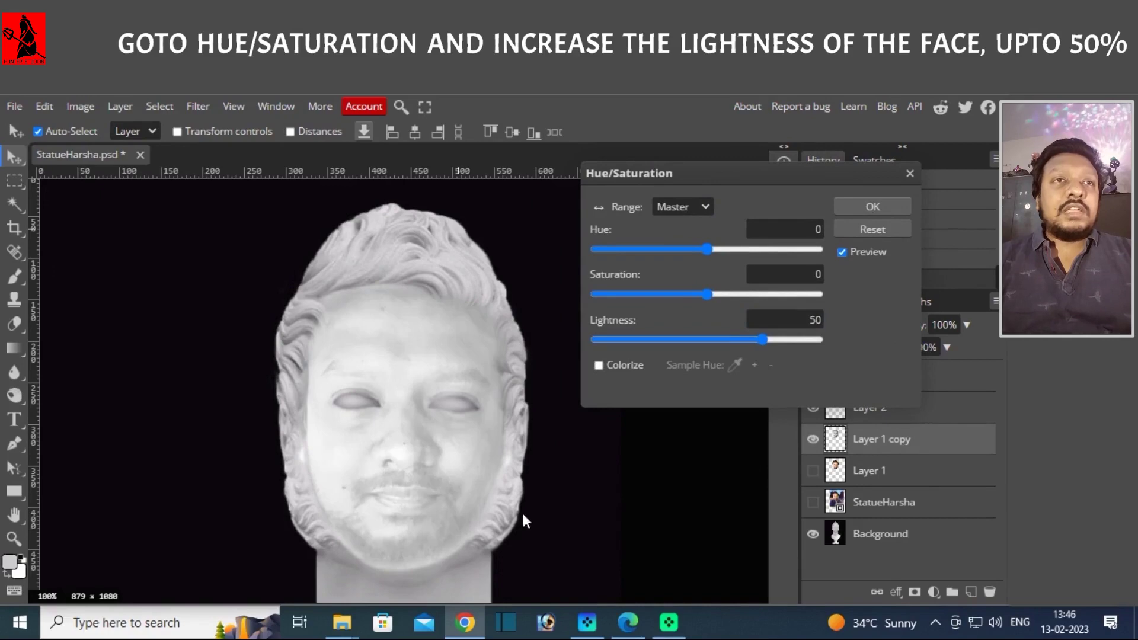
pyautogui.click(883, 206)
pyautogui.hotkey('ctrl', '+')
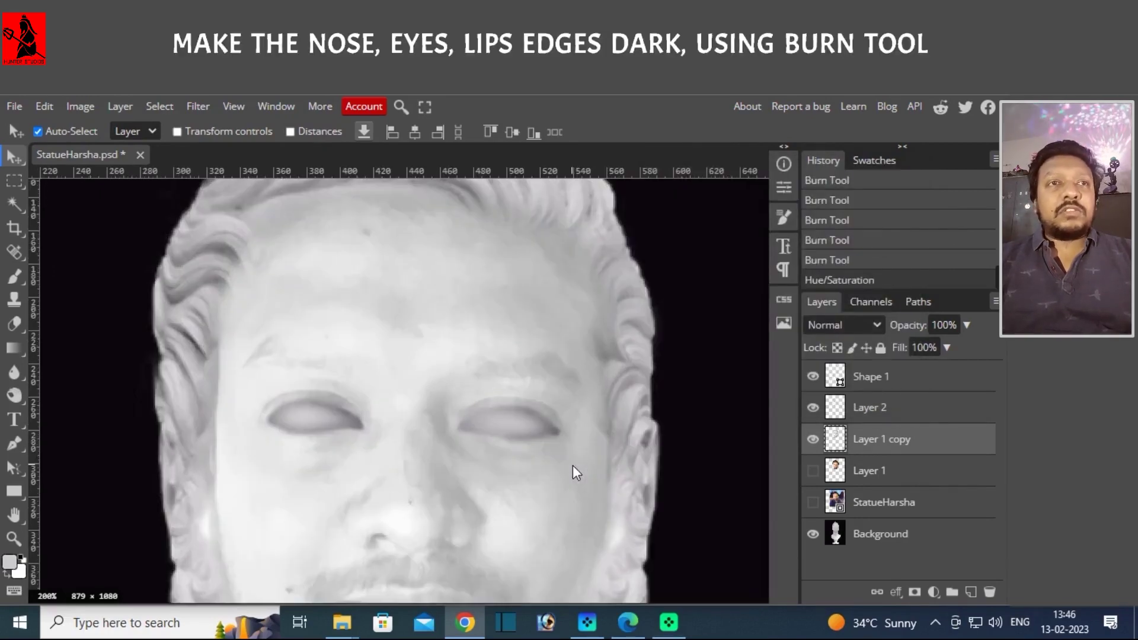
# With a smaller Burn brush, darken the left nostril edge, lip corner and line between the lips.
pyautogui.moveTo(572, 464); pyautogui.dragTo(431, 304)
pyautogui.click(15, 395)
pyautogui.click(71, 418)
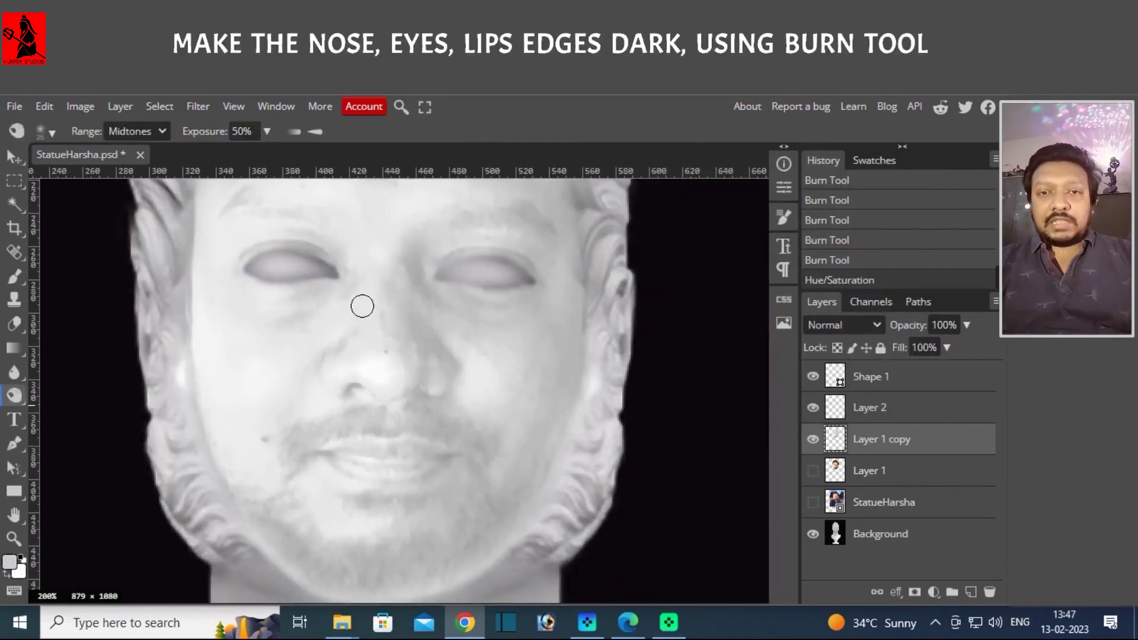
pyautogui.press('[')
pyautogui.moveTo(342, 397)
pyautogui.mouseDown()
pyautogui.moveTo(330, 391)
pyautogui.moveTo(435, 393)
pyautogui.moveTo(440, 335)
pyautogui.moveTo(451, 384)
pyautogui.mouseUp()
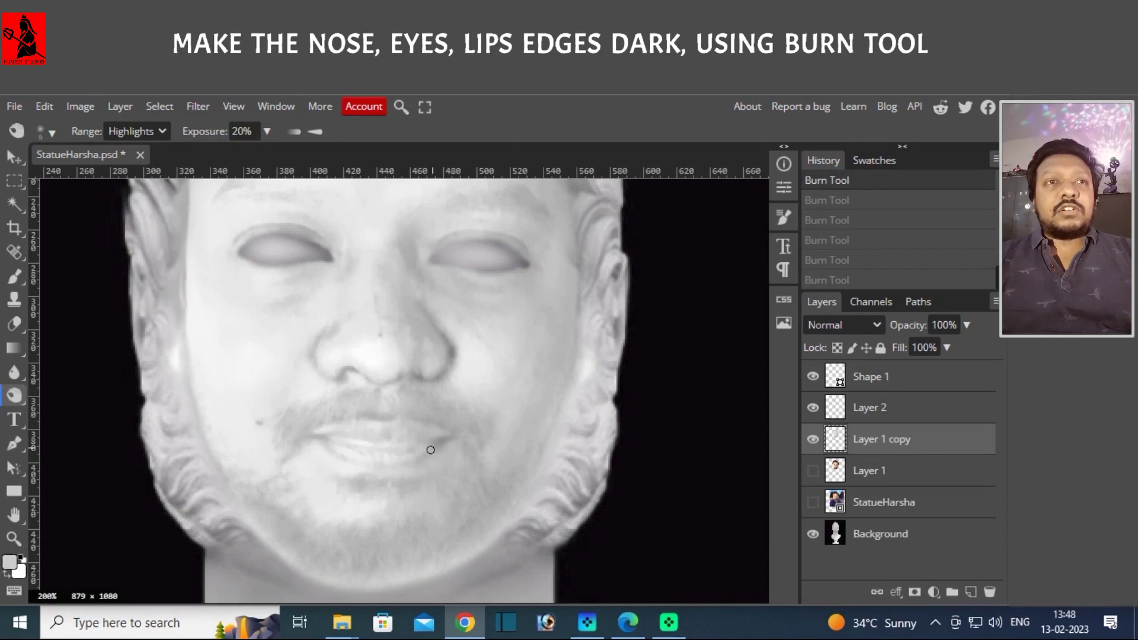
pyautogui.moveTo(304, 439); pyautogui.dragTo(436, 441)
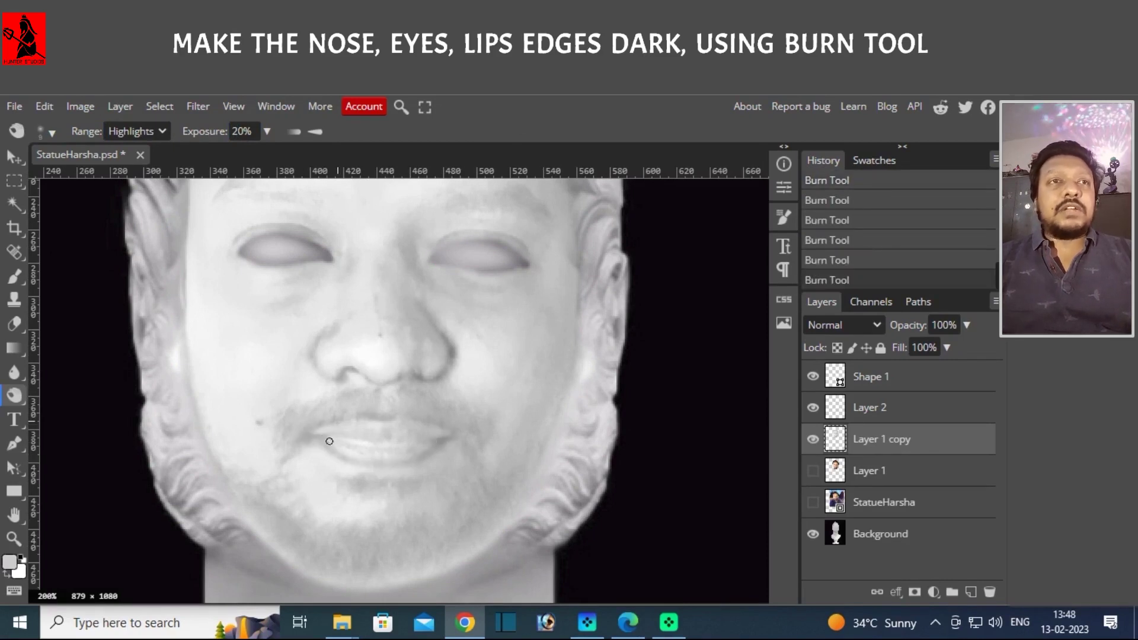
pyautogui.moveTo(330, 439)
pyautogui.mouseDown()
pyautogui.moveTo(412, 447)
pyautogui.moveTo(362, 447)
pyautogui.mouseUp()
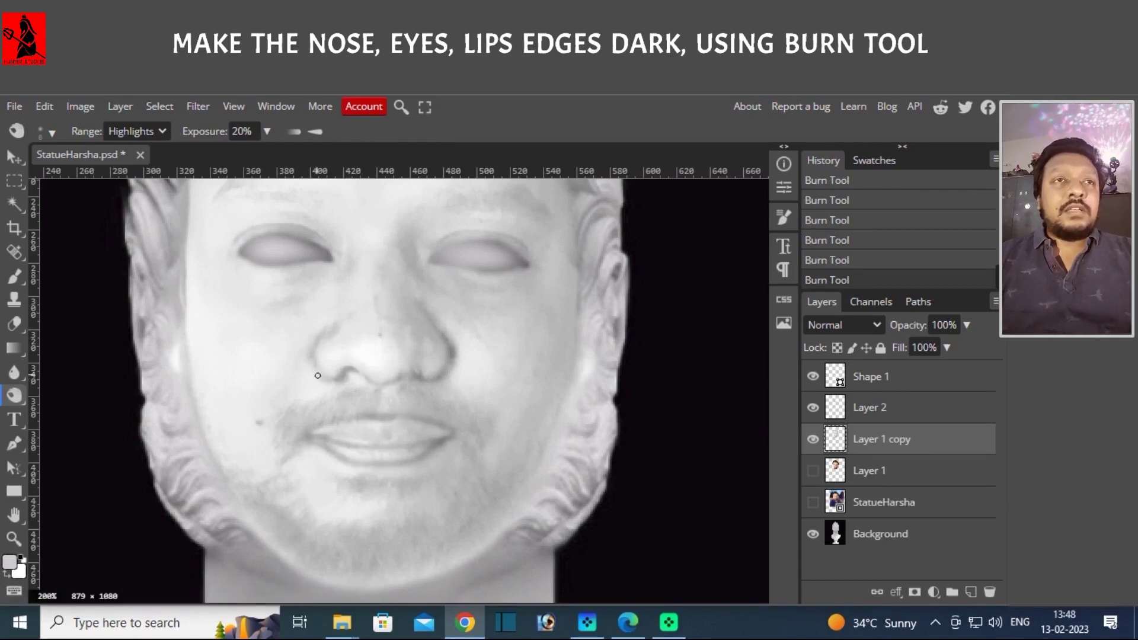
pyautogui.hotkey('ctrl', '-')
pyautogui.hotkey('ctrl', '-')
pyautogui.hotkey('ctrl', '-')
pyautogui.scroll(3, 497, 372)
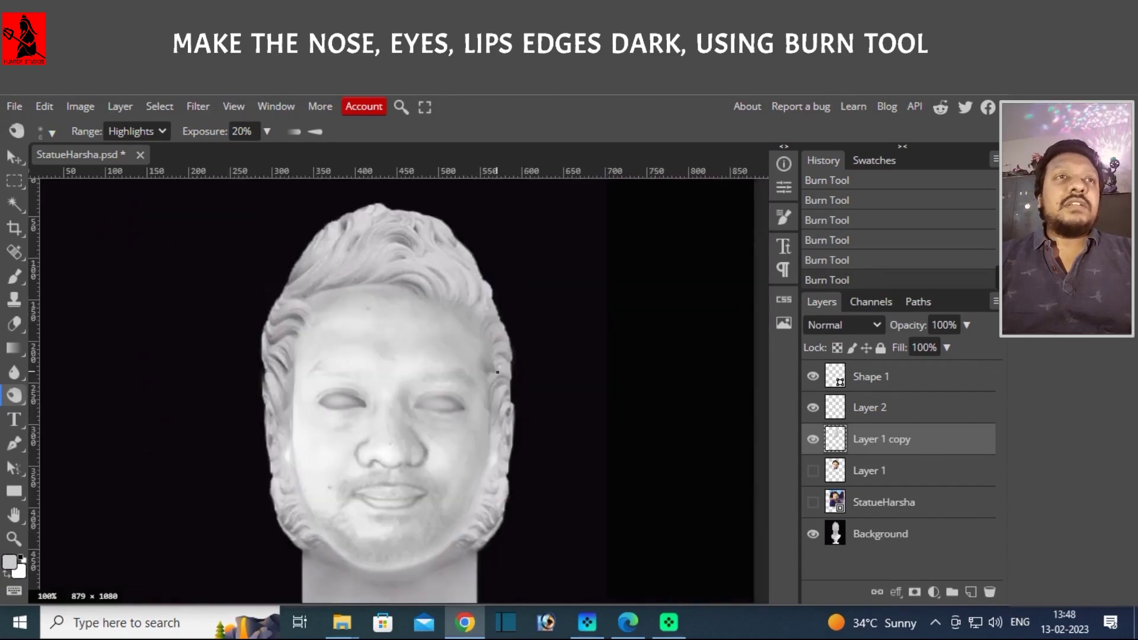
pyautogui.hotkey('ctrl', '+')
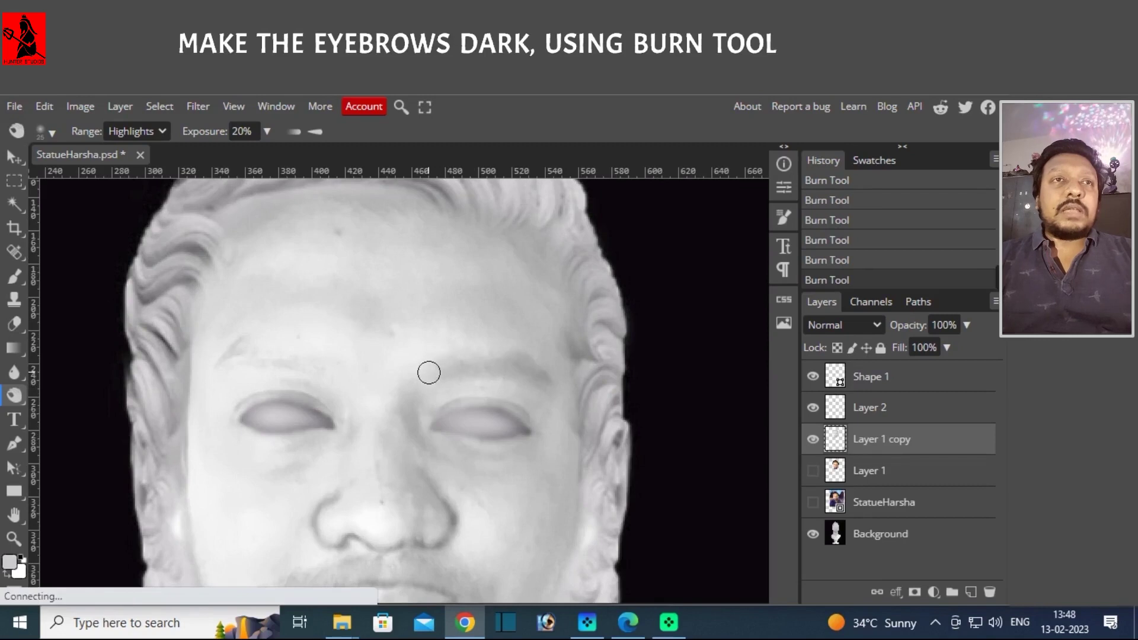
# Burn both eyebrows darker.
pyautogui.moveTo(328, 369); pyautogui.dragTo(243, 356)
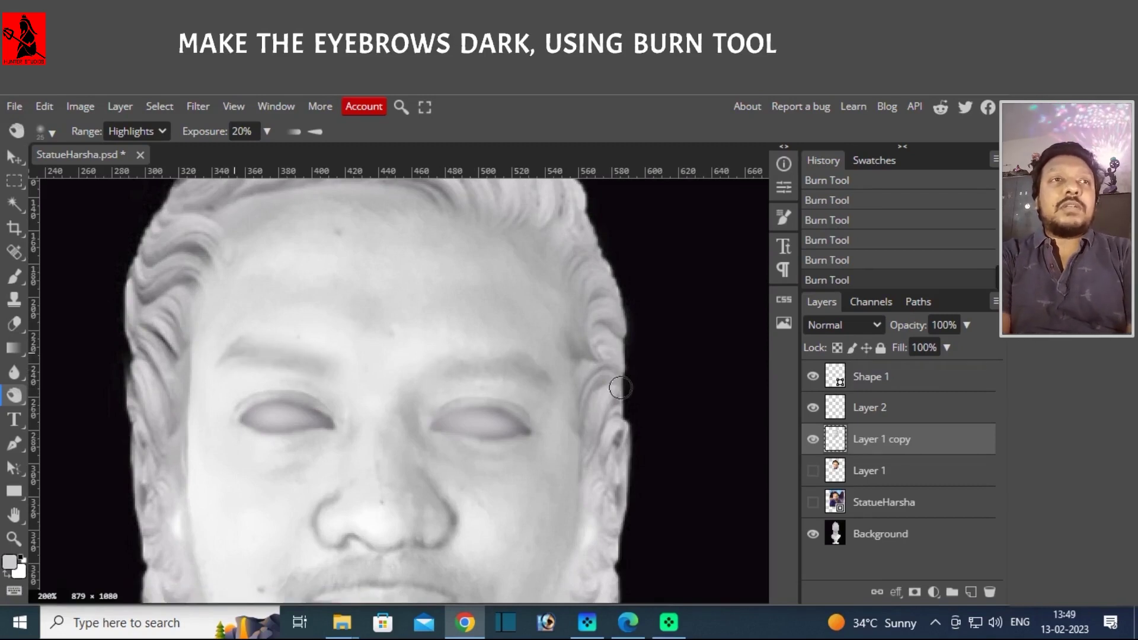
pyautogui.moveTo(543, 378); pyautogui.dragTo(464, 370)
pyautogui.hotkey('ctrl', '-')
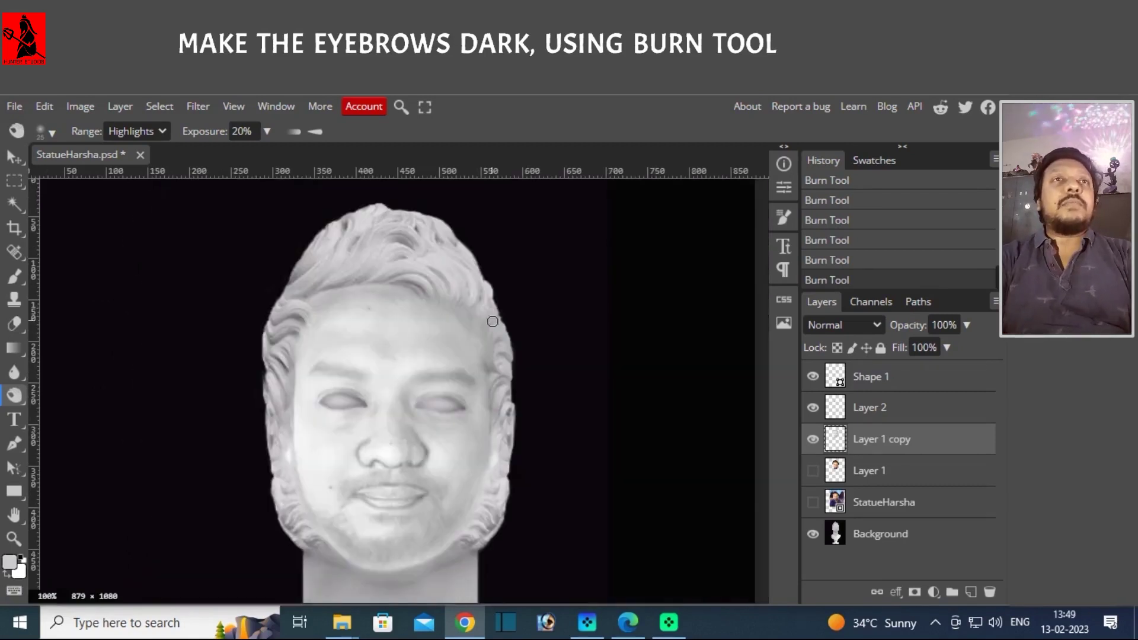
pyautogui.hotkey('ctrl', '+')
pyautogui.hotkey('ctrl', '+')
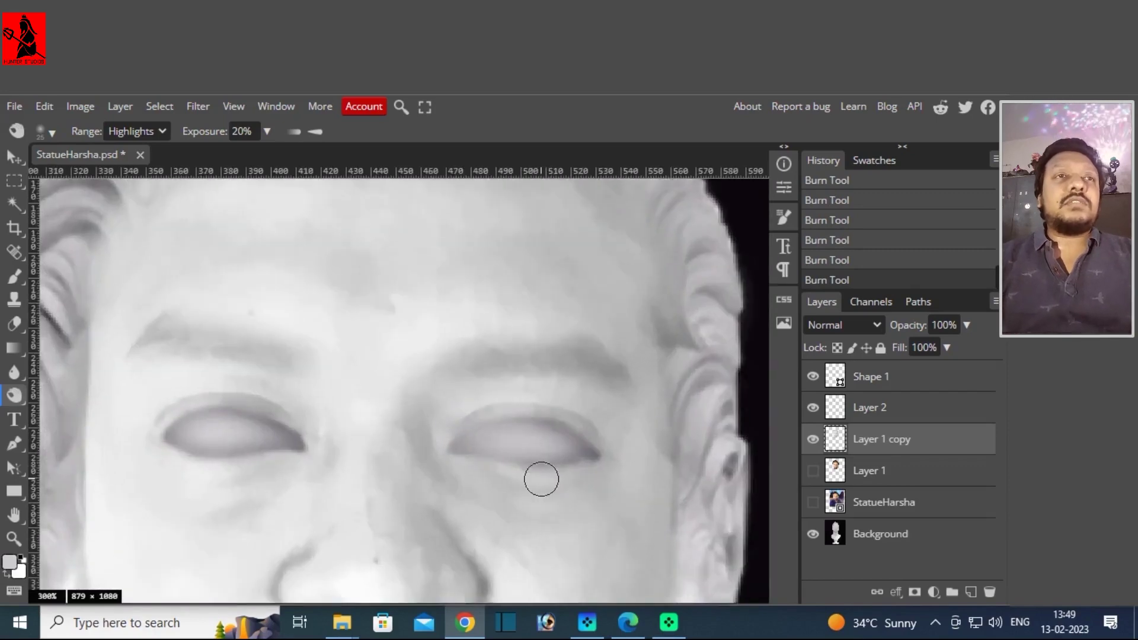
pyautogui.scroll(-2, 541, 477)
# Touch up the nostril outline and darken the nostril base, then select the Background layer.
pyautogui.moveTo(288, 469)
pyautogui.mouseDown()
pyautogui.moveTo(339, 544)
pyautogui.moveTo(422, 541)
pyautogui.moveTo(463, 492)
pyautogui.mouseUp()
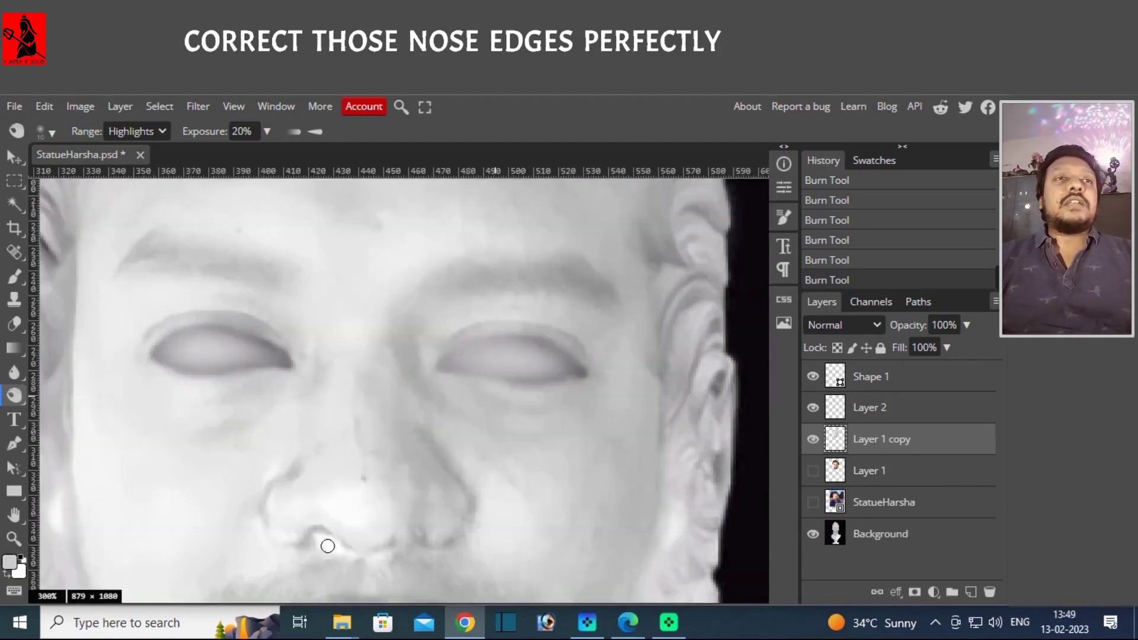
pyautogui.moveTo(357, 563)
pyautogui.mouseDown()
pyautogui.moveTo(315, 534)
pyautogui.moveTo(388, 556)
pyautogui.moveTo(322, 538)
pyautogui.mouseUp()
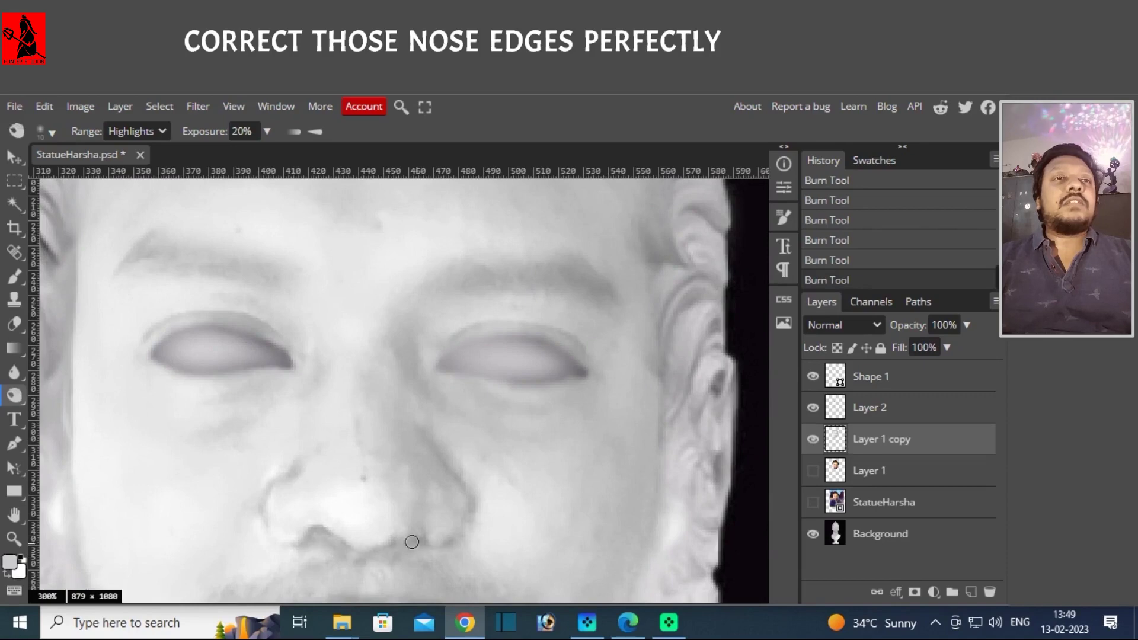
pyautogui.hotkey('ctrl', '1')
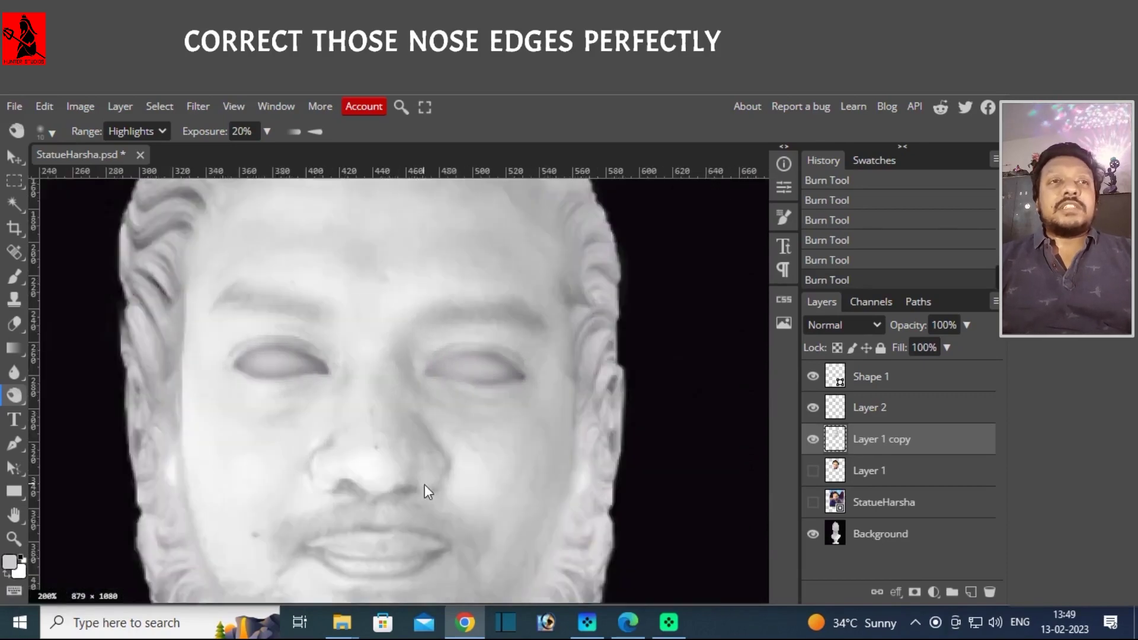
pyautogui.scroll(-3, 586, 434)
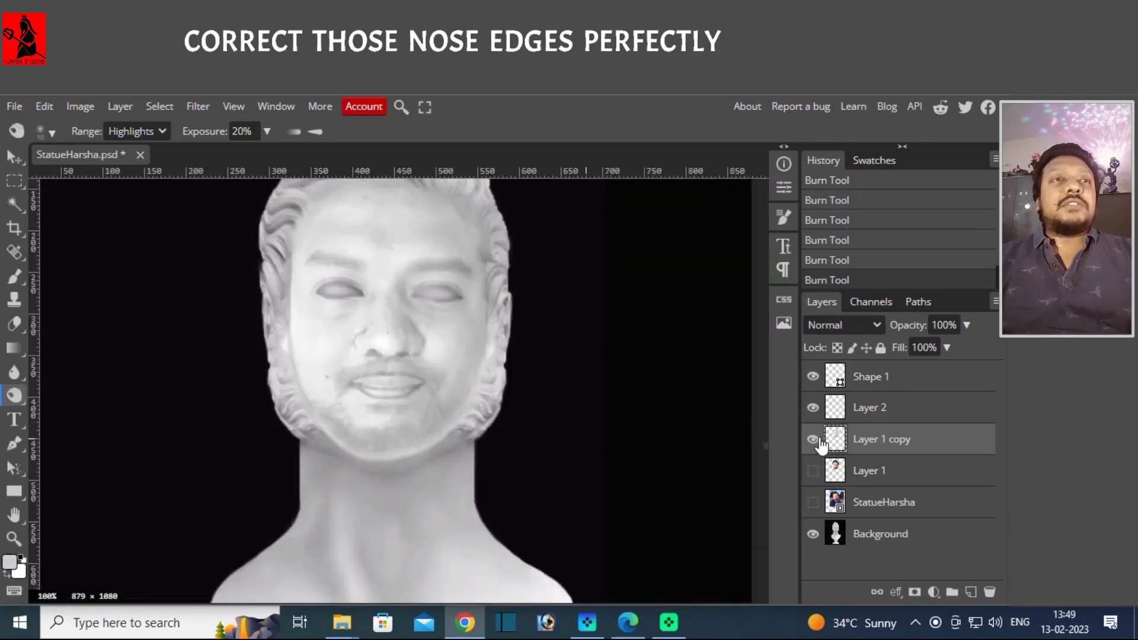
pyautogui.keyDown('ctrl'); pyautogui.click(443, 482); pyautogui.keyUp('ctrl')
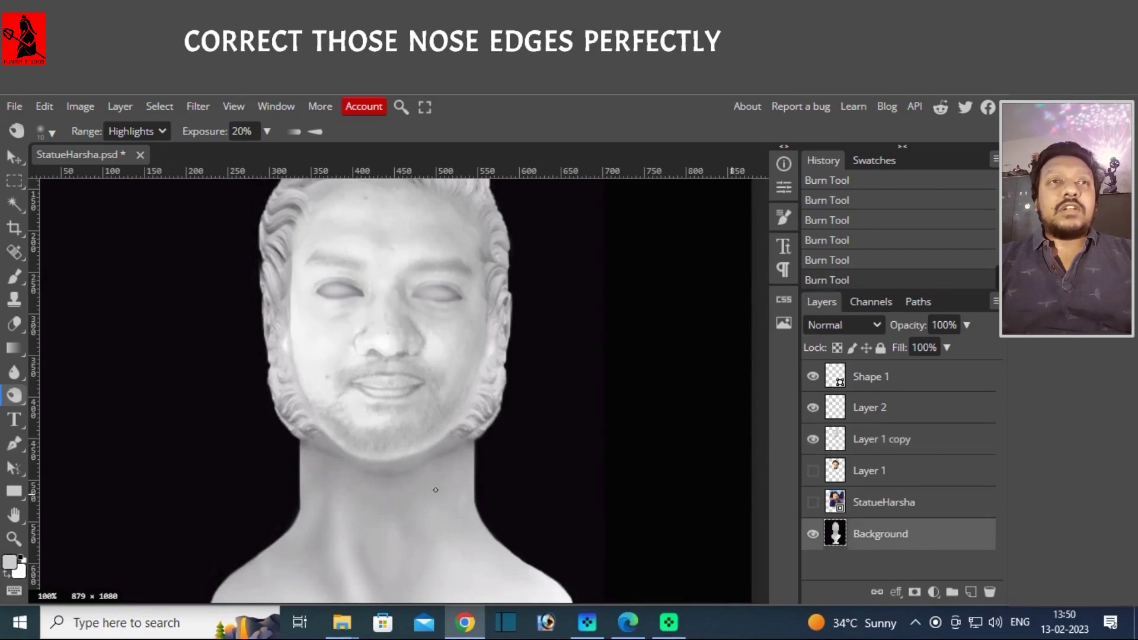
pyautogui.scroll(2, 436, 490)
pyautogui.press('v')
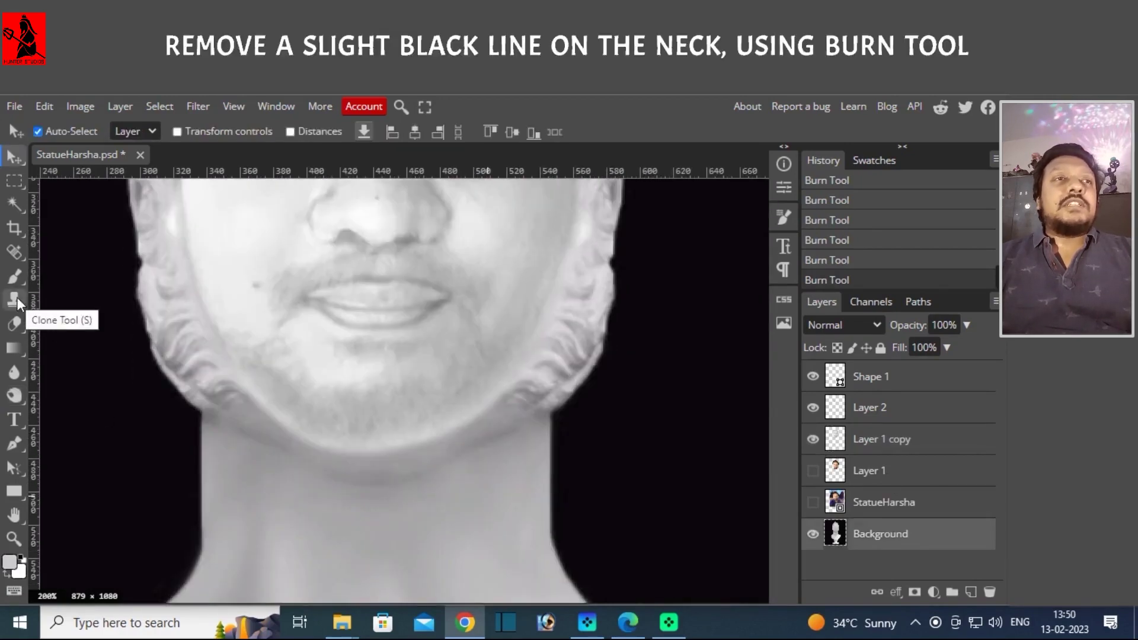
# Paint out the dark line across the neck with the Brush tool.
pyautogui.click(15, 277)
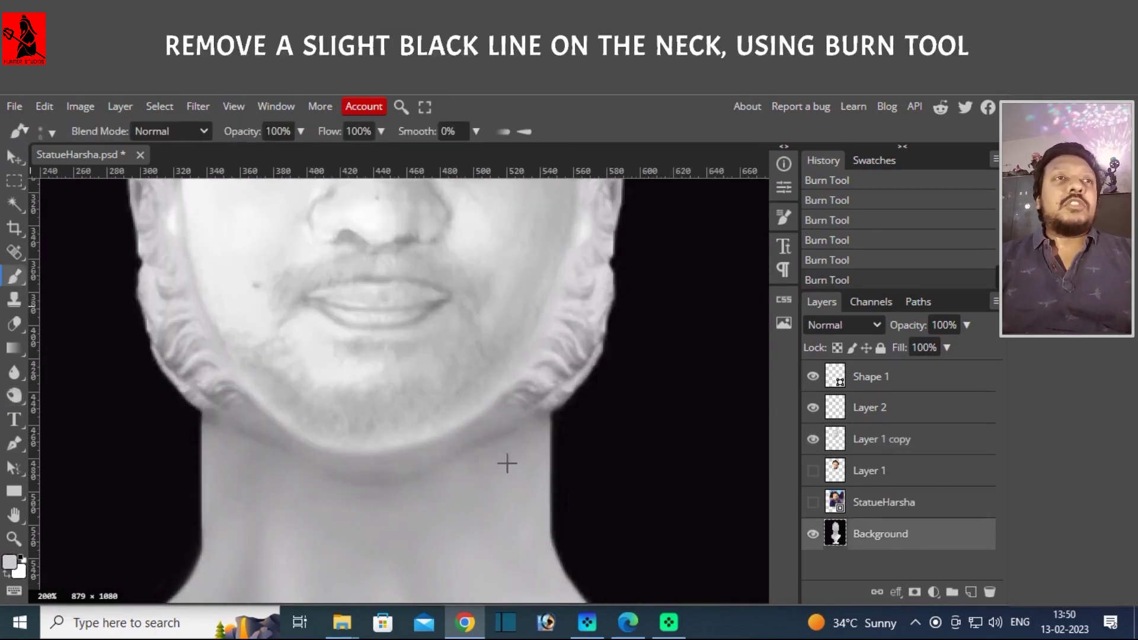
pyautogui.moveTo(516, 427); pyautogui.dragTo(241, 425)
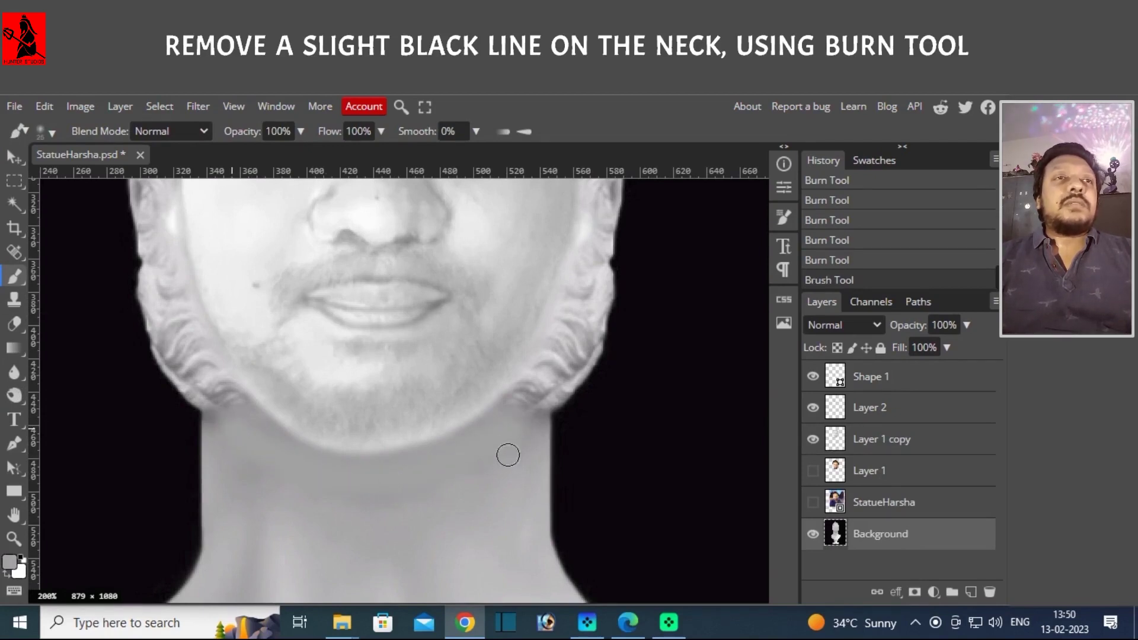
pyautogui.scroll(-3, 494, 459)
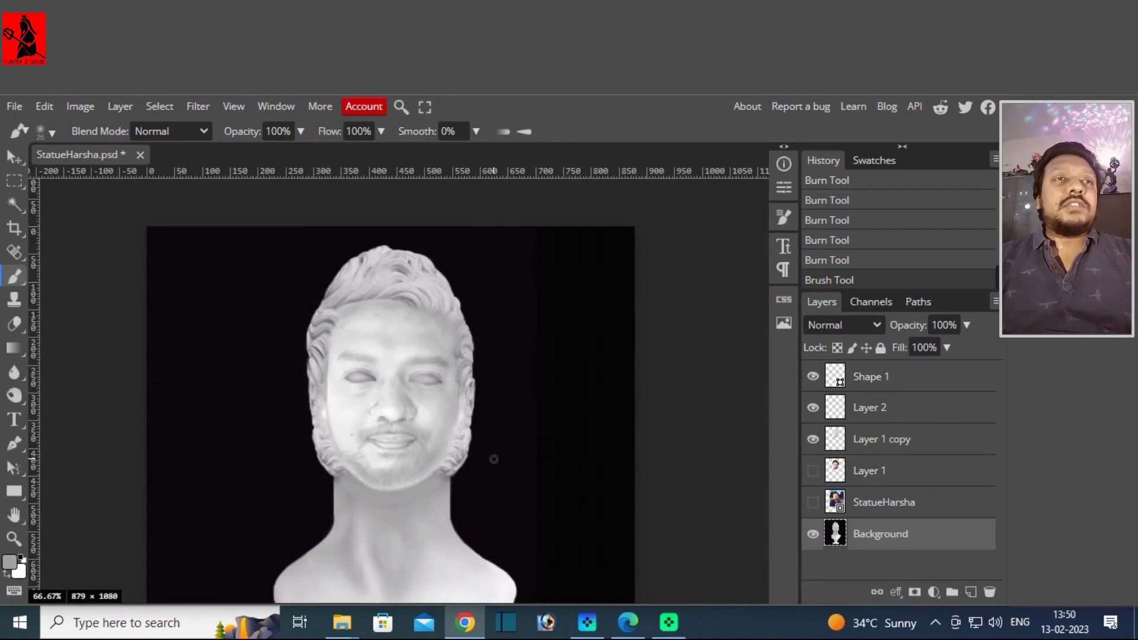
pyautogui.press('v')
pyautogui.scroll(-2, 460, 489)
# Shade the neck with a larger Burn brush, redoing one stroke.
pyautogui.press('o')
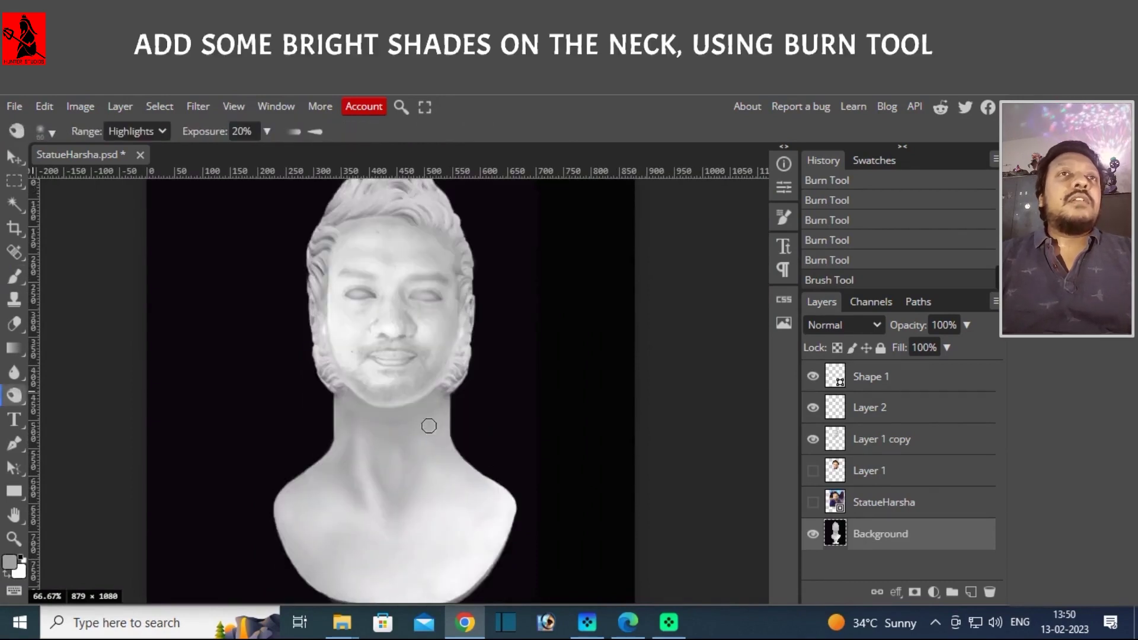
pyautogui.press(']')
pyautogui.moveTo(381, 424)
pyautogui.mouseDown()
pyautogui.moveTo(408, 474)
pyautogui.moveTo(365, 475)
pyautogui.moveTo(356, 394)
pyautogui.moveTo(419, 389)
pyautogui.moveTo(384, 506)
pyautogui.mouseUp()
pyautogui.hotkey('ctrl', 'z')
pyautogui.hotkey('ctrl', 'z')
pyautogui.moveTo(422, 425); pyautogui.dragTo(368, 432)
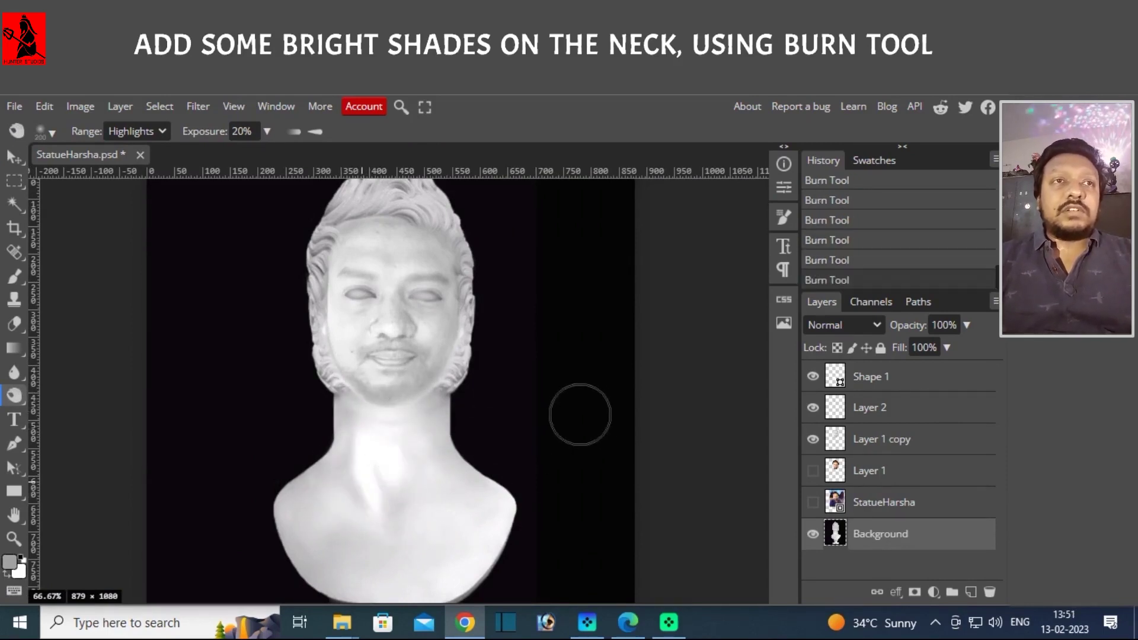
pyautogui.scroll(1, 589, 414)
pyautogui.press('v')
pyautogui.hotkey('ctrl', '+')
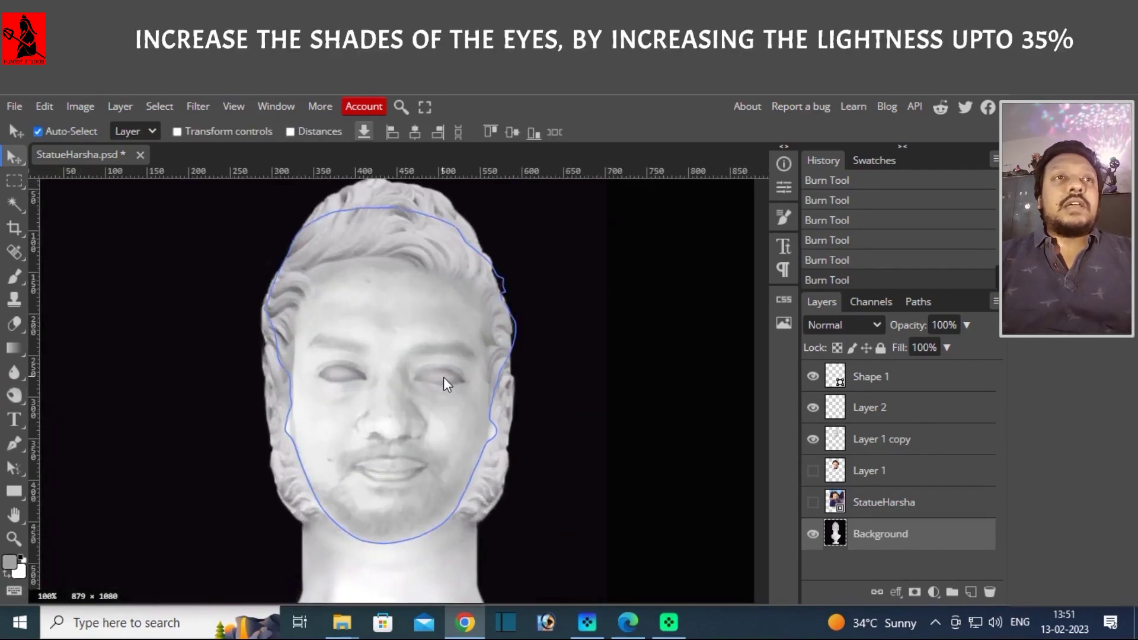
# Select Layer 2 and apply Hue/Saturation with Lightness 35 to the eye paint.
pyautogui.click(813, 383)
pyautogui.click(923, 414)
pyautogui.click(87, 112)
pyautogui.click(305, 252)
pyautogui.moveTo(708, 339)
pyautogui.mouseDown()
pyautogui.moveTo(752, 347)
pyautogui.moveTo(743, 357)
pyautogui.mouseUp()
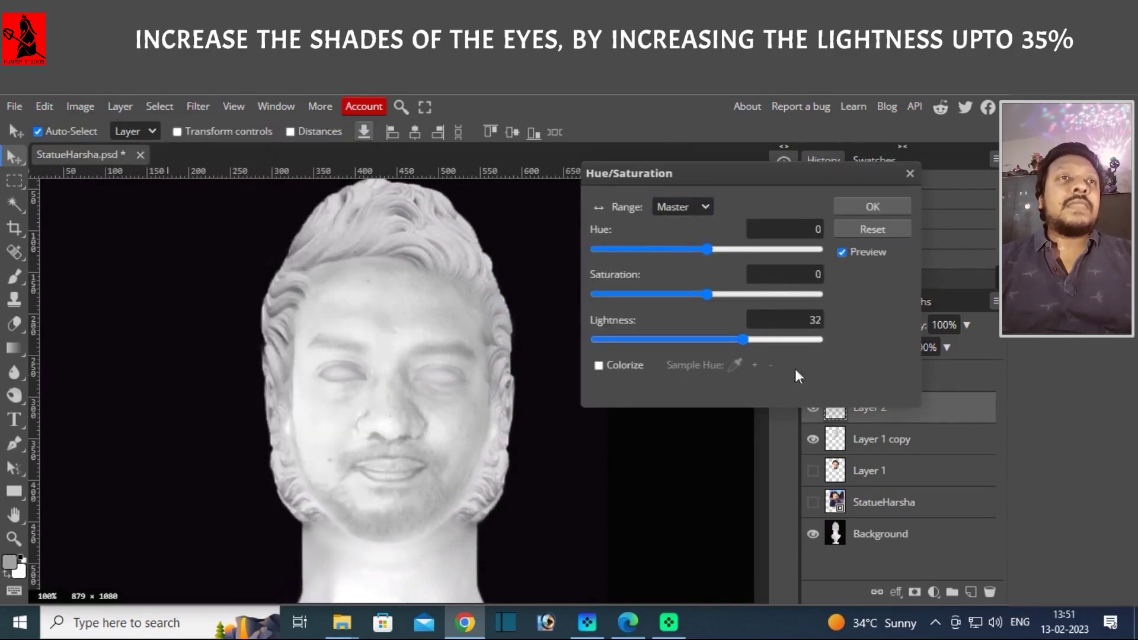
pyautogui.write('50')
pyautogui.write('40')
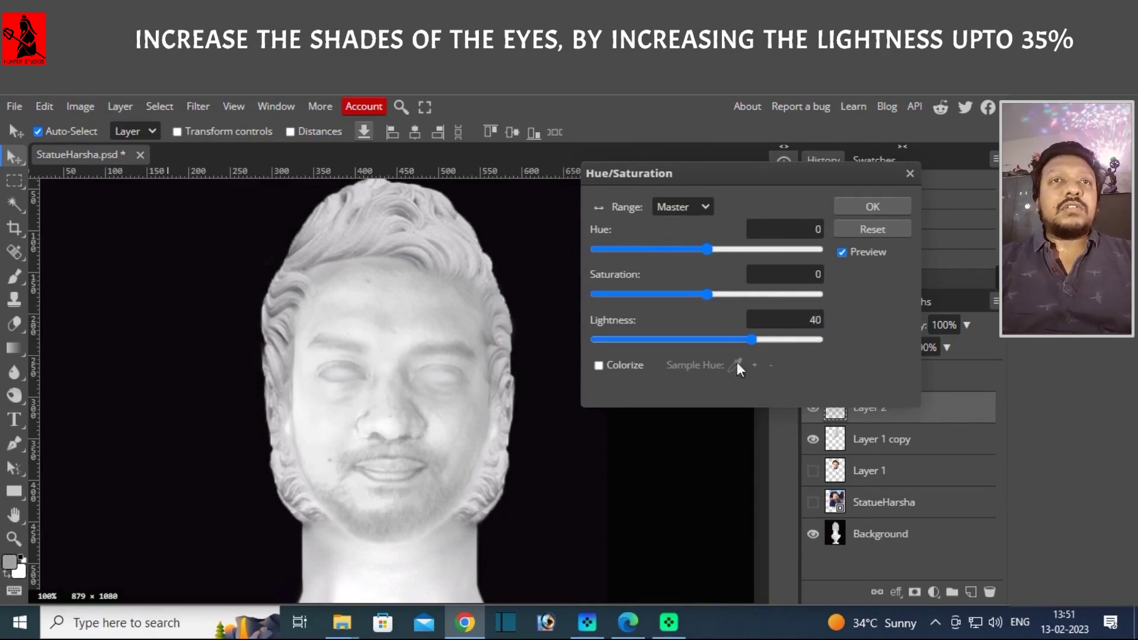
pyautogui.doubleClick(823, 322)
pyautogui.write('35')
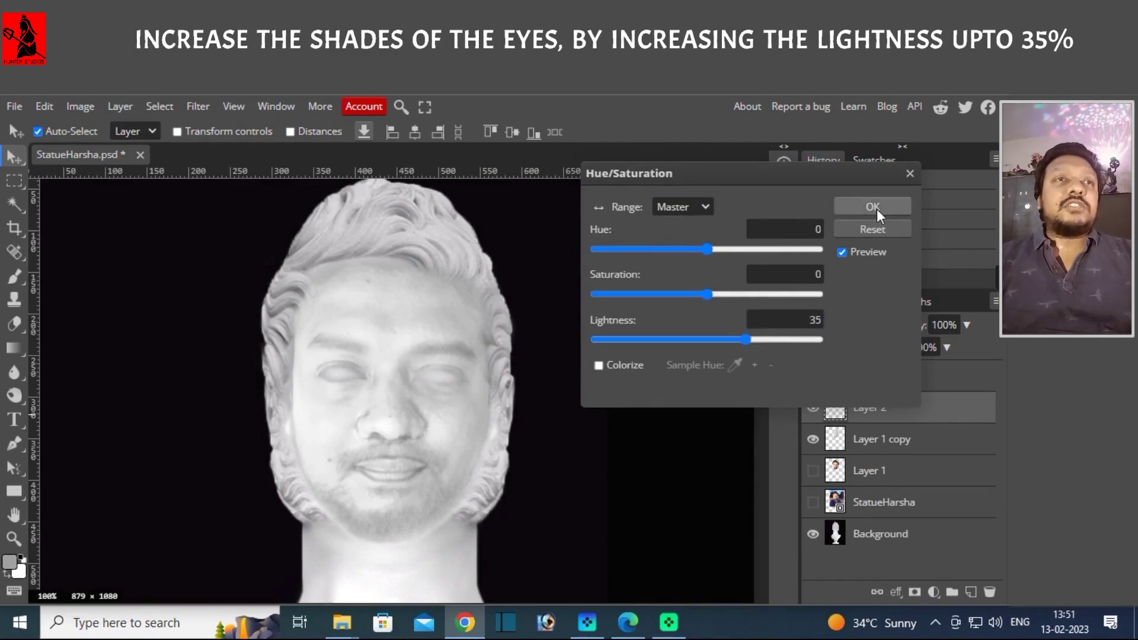
pyautogui.click(872, 207)
pyautogui.hotkey('ctrl', '-')
pyautogui.hotkey('ctrl', '-')
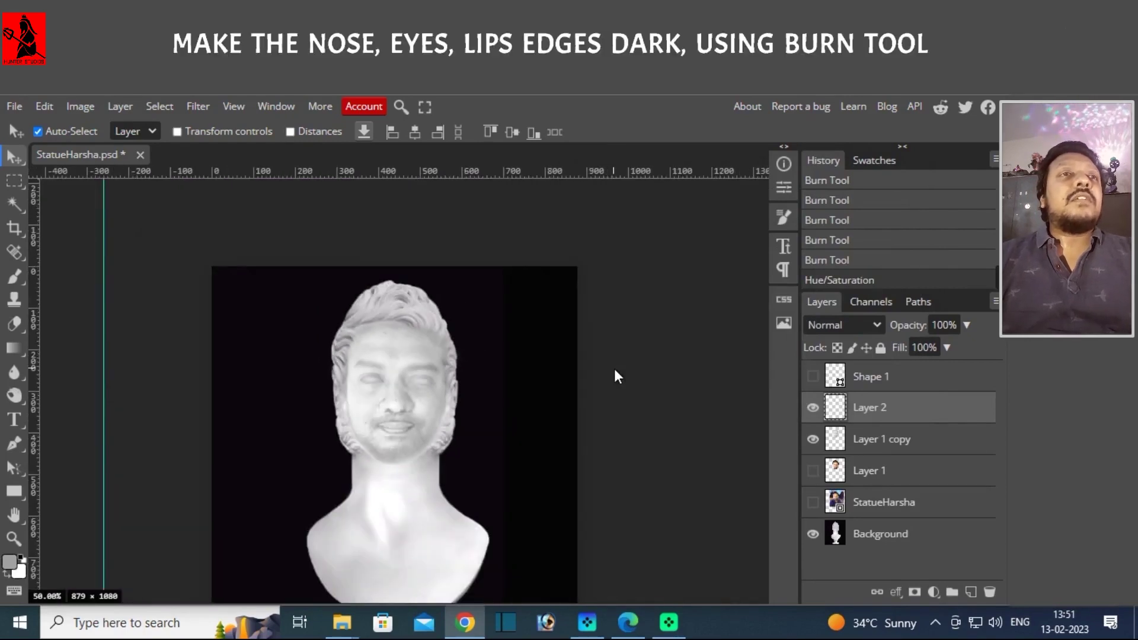
# With a fine Burn brush, darken the lower lip line and the line between the lips.
pyautogui.hotkey('ctrl', '+')
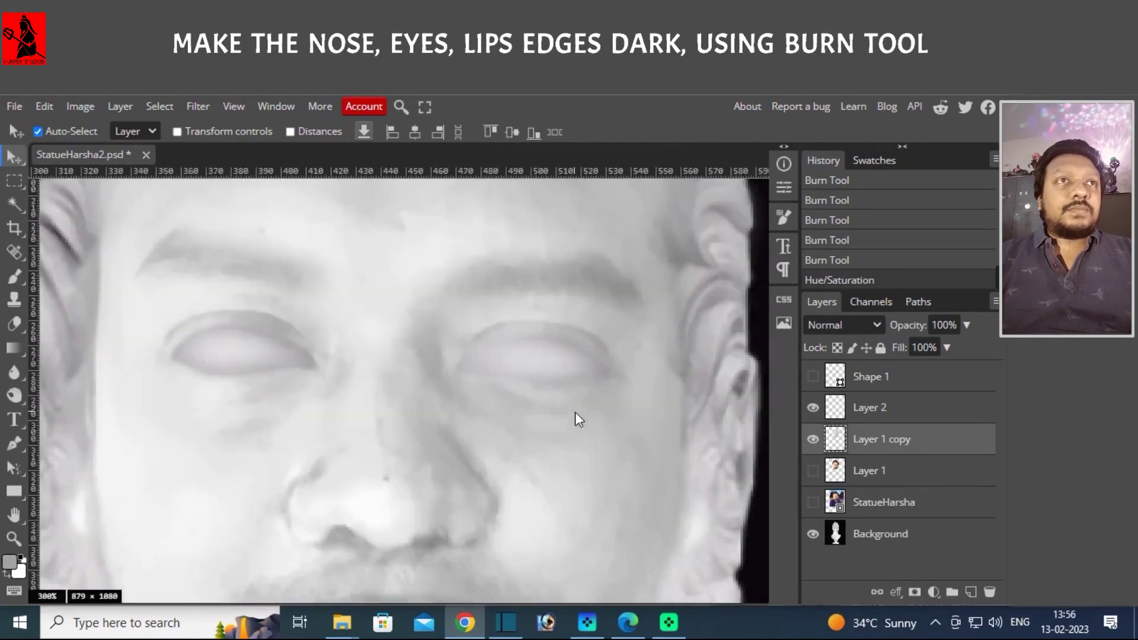
pyautogui.scroll(-3, 575, 412)
pyautogui.click(15, 395)
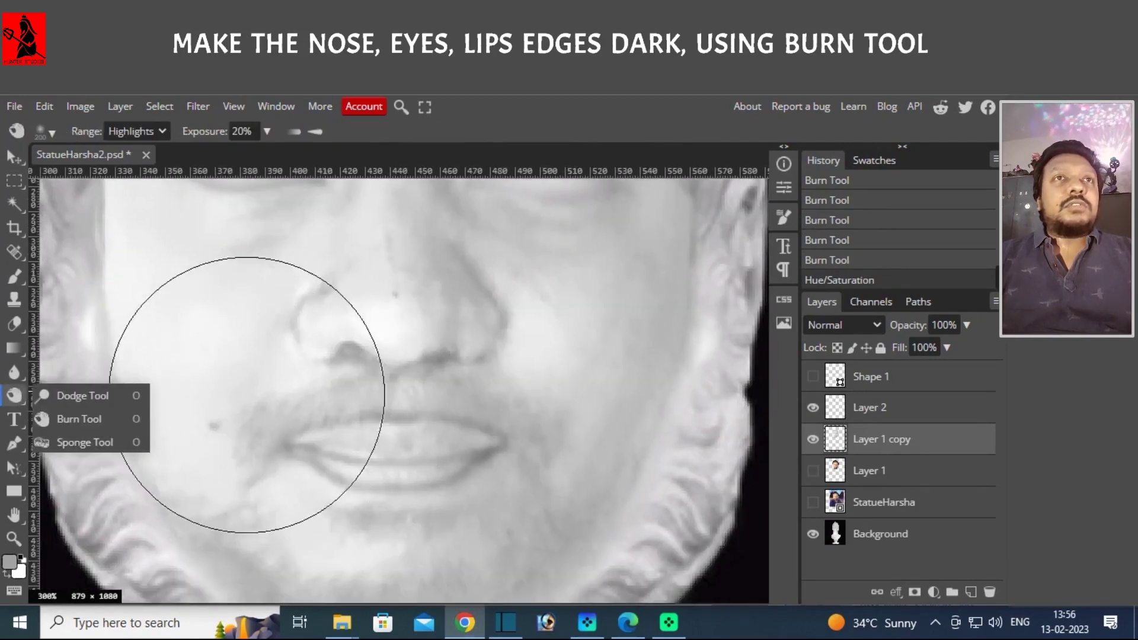
pyautogui.press('[')
pyautogui.press('[')
pyautogui.press('[')
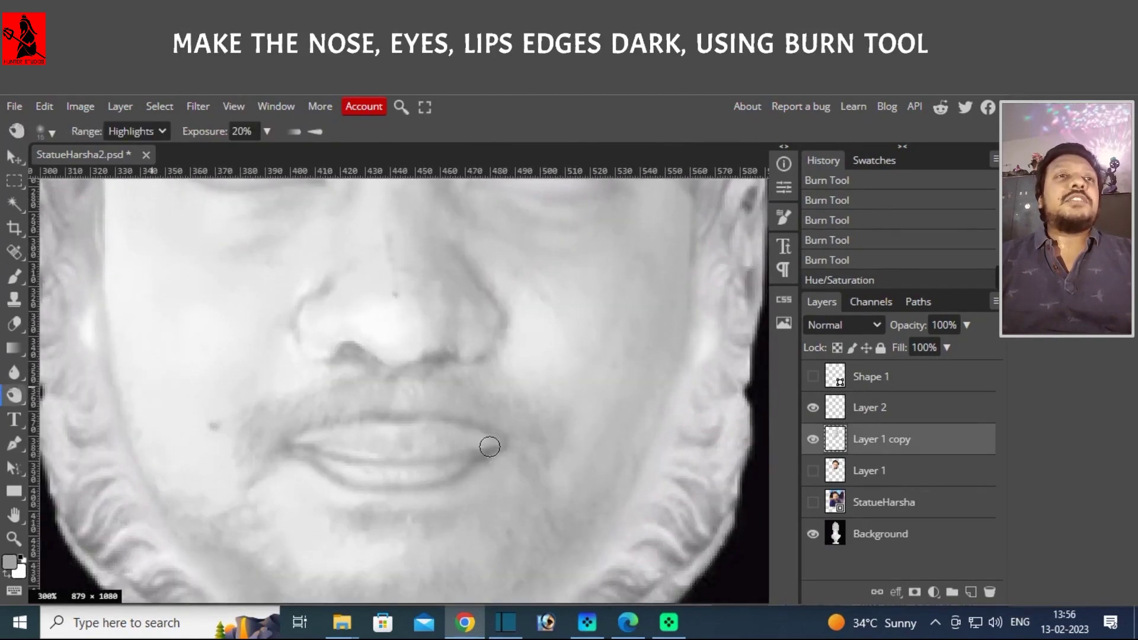
pyautogui.moveTo(480, 452); pyautogui.dragTo(317, 451)
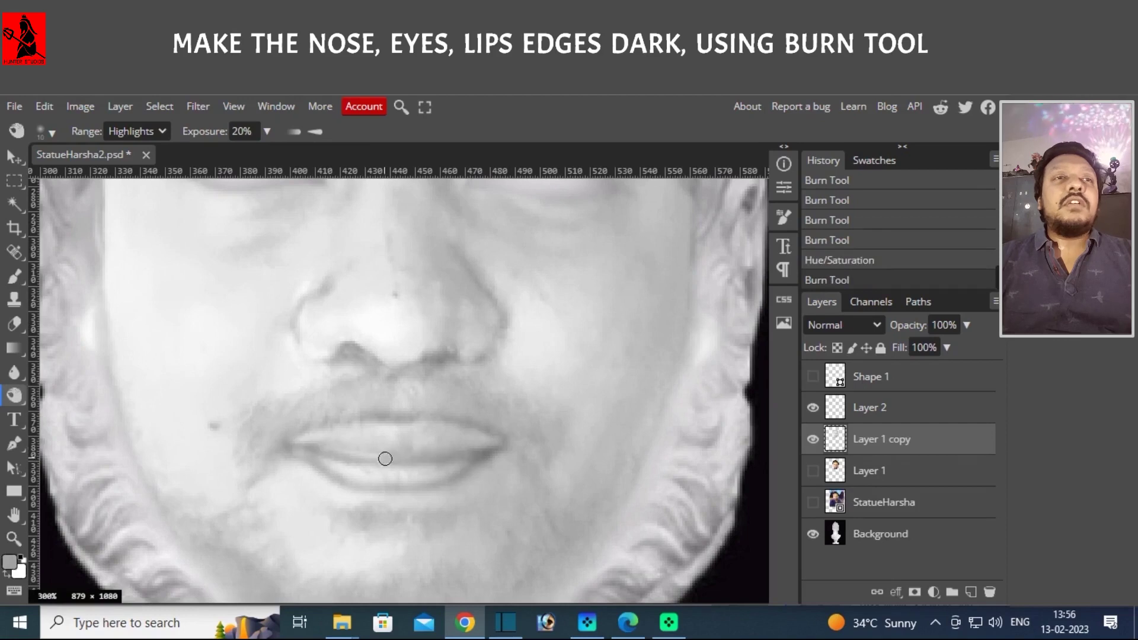
pyautogui.moveTo(410, 466)
pyautogui.mouseDown()
pyautogui.moveTo(463, 453)
pyautogui.moveTo(332, 455)
pyautogui.mouseUp()
pyautogui.moveTo(489, 454)
pyautogui.mouseDown()
pyautogui.moveTo(348, 460)
pyautogui.moveTo(462, 492)
pyautogui.mouseUp()
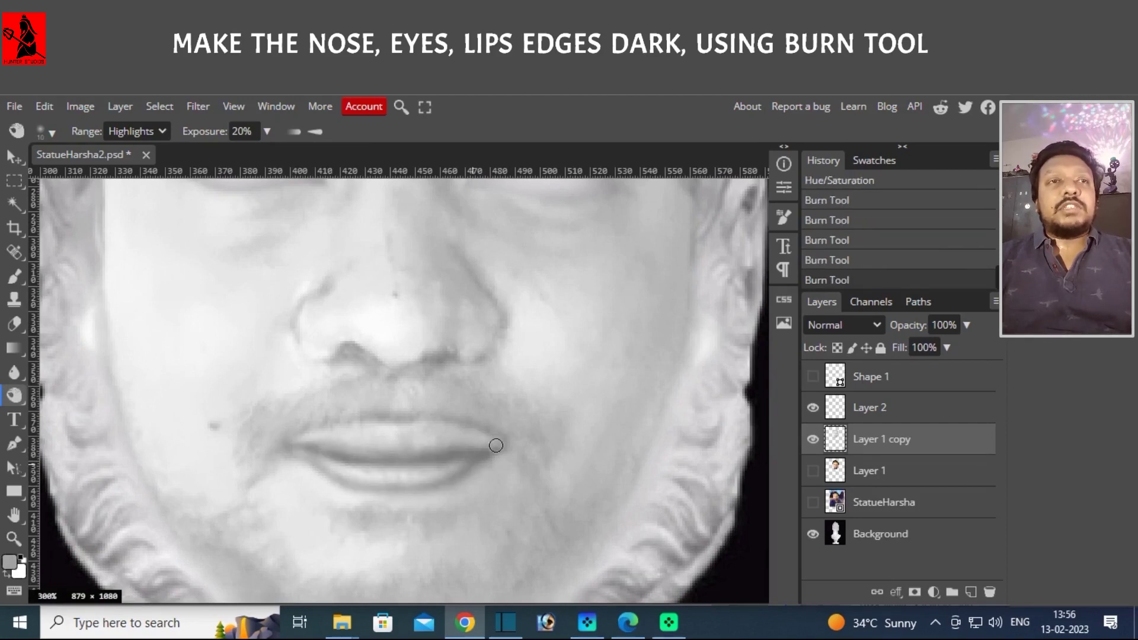
pyautogui.moveTo(463, 424); pyautogui.dragTo(293, 441)
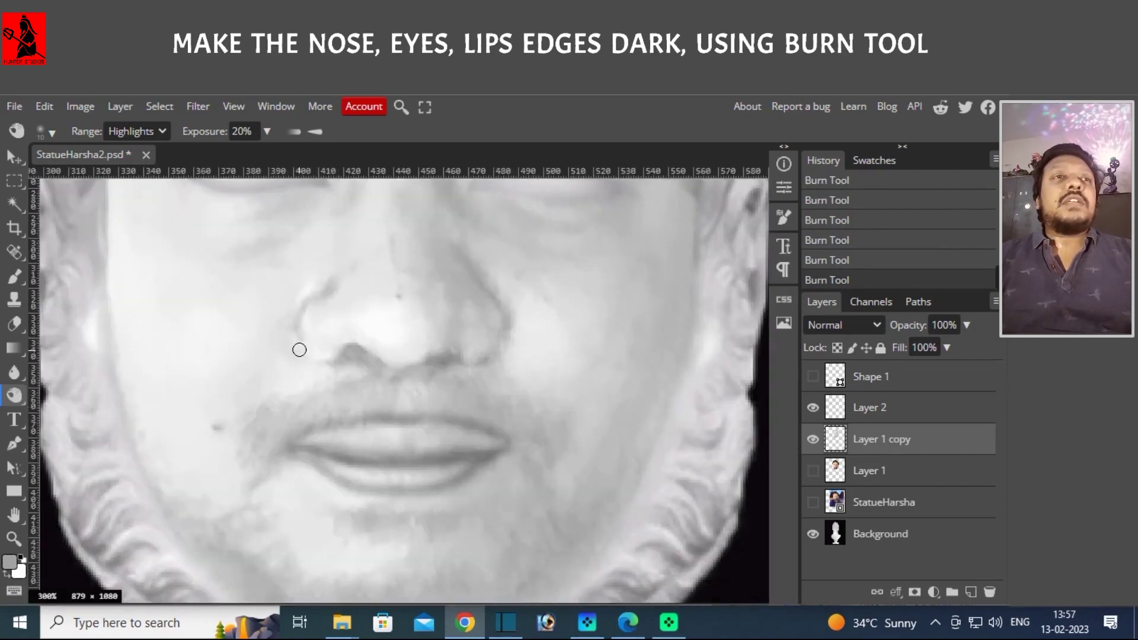
# Darken the left and right edges of the nose.
pyautogui.moveTo(336, 296); pyautogui.dragTo(296, 333)
pyautogui.moveTo(492, 353)
pyautogui.mouseDown()
pyautogui.moveTo(498, 318)
pyautogui.moveTo(409, 364)
pyautogui.mouseUp()
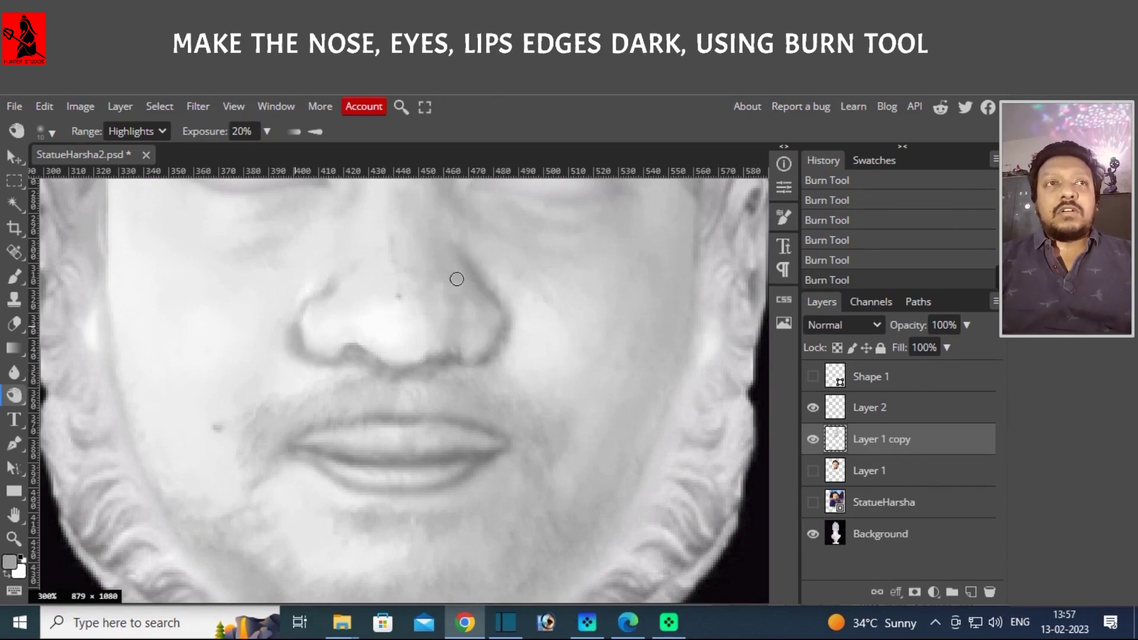
pyautogui.scroll(-2, 525, 382)
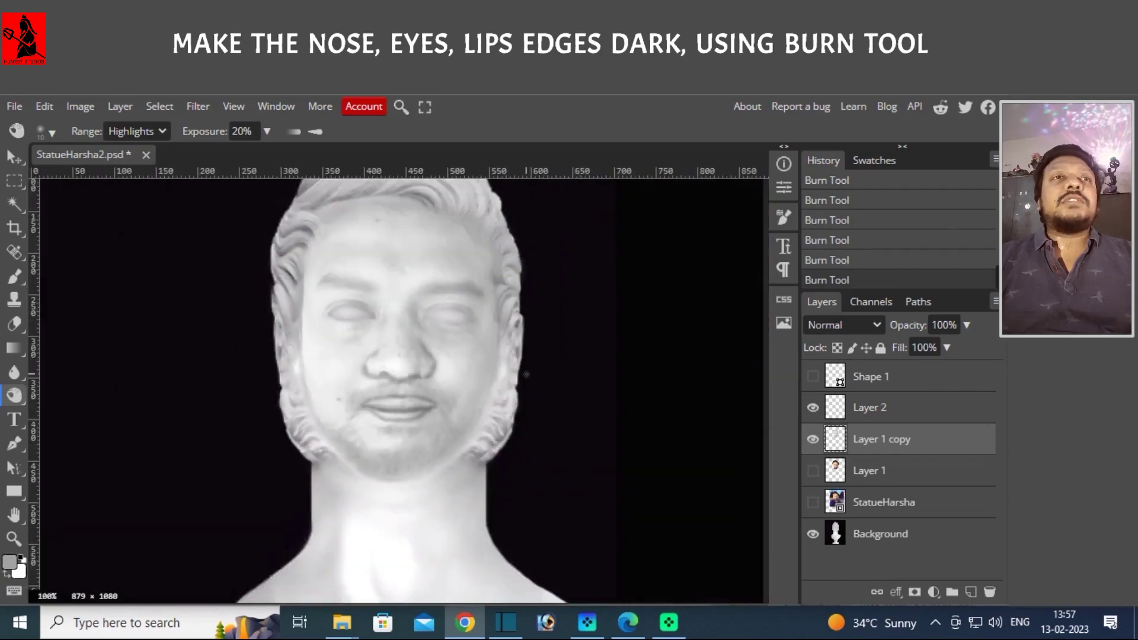
pyautogui.scroll(1, 525, 377)
pyautogui.scroll(3, 438, 466)
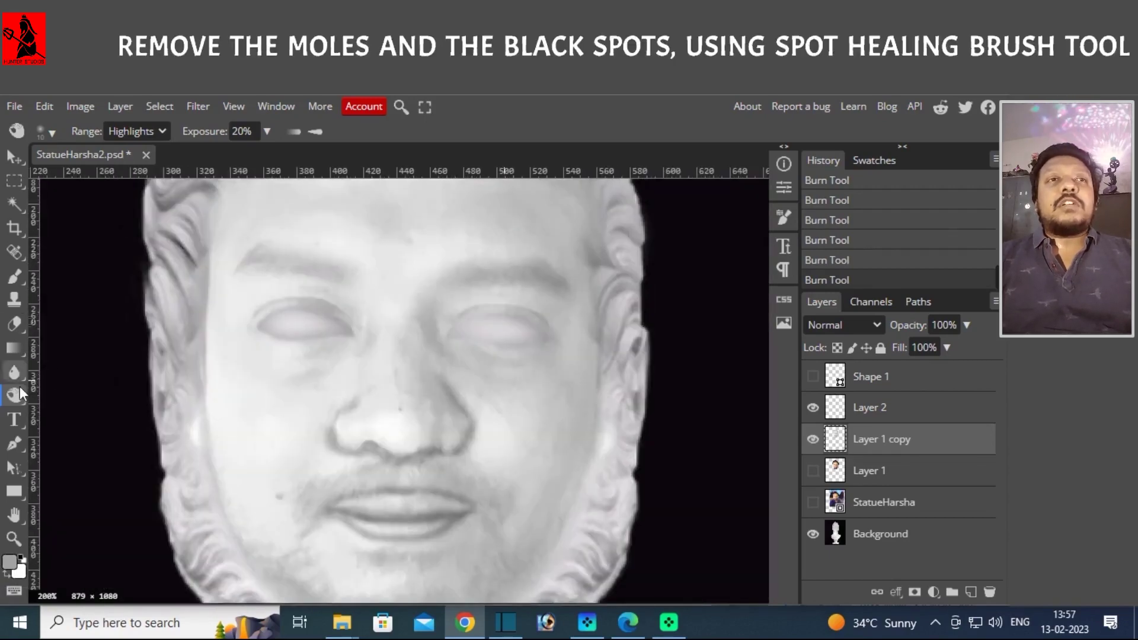
# Heal away dark spots near the nose and mouth with a softer Spot Healing brush.
pyautogui.click(11, 255)
pyautogui.click(77, 252)
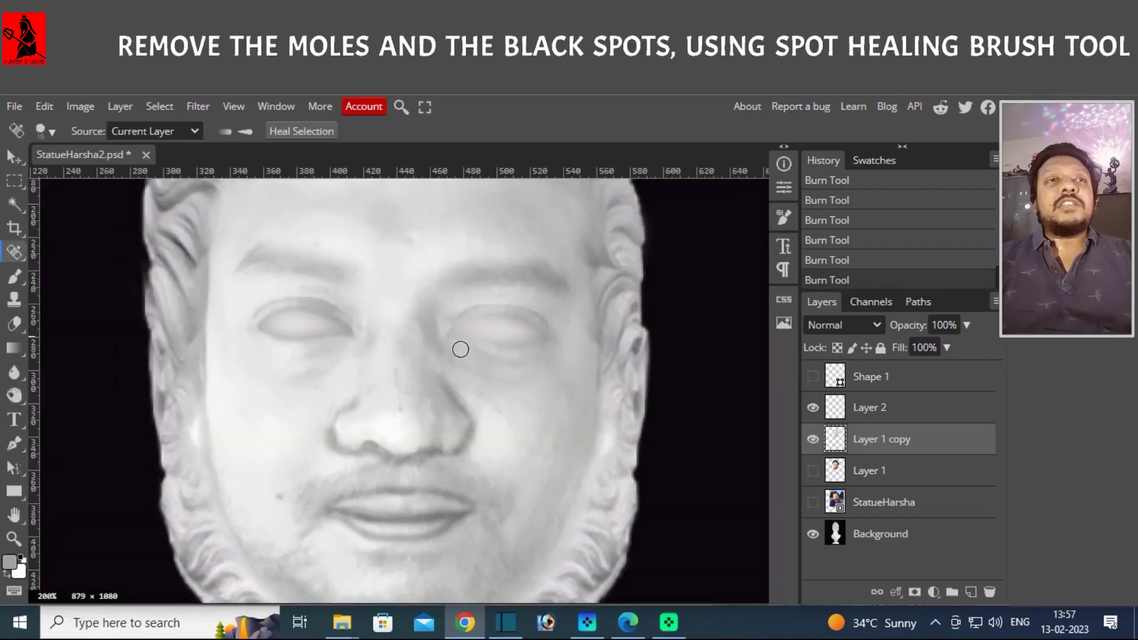
pyautogui.click(401, 410)
pyautogui.click(51, 131)
pyautogui.moveTo(237, 209); pyautogui.dragTo(112, 208)
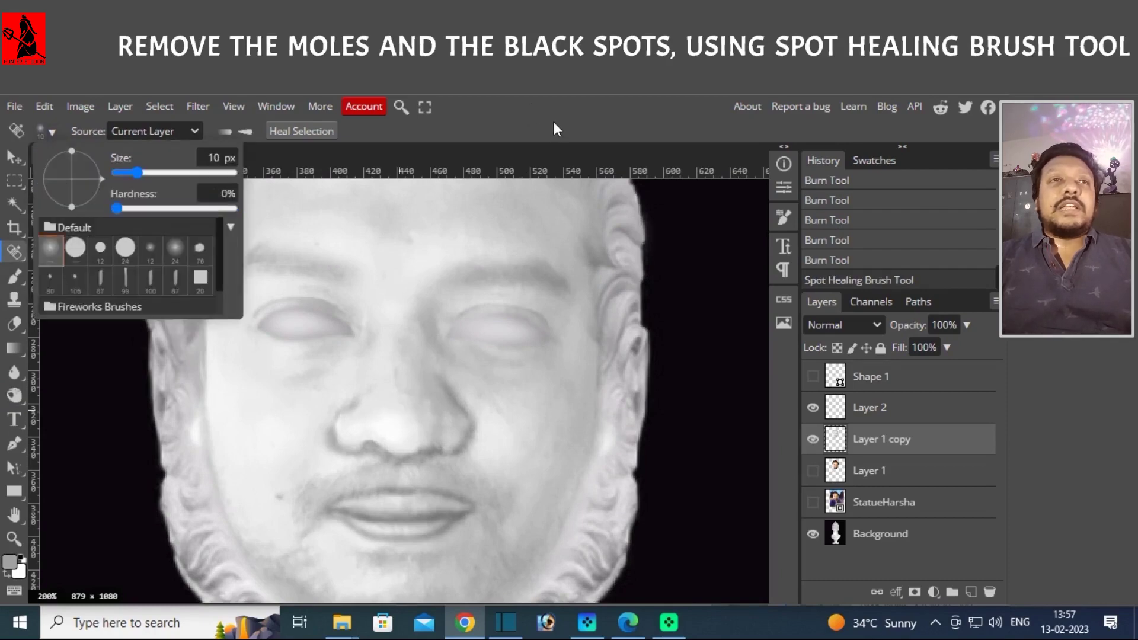
pyautogui.click(270, 499)
pyautogui.scroll(1, 572, 351)
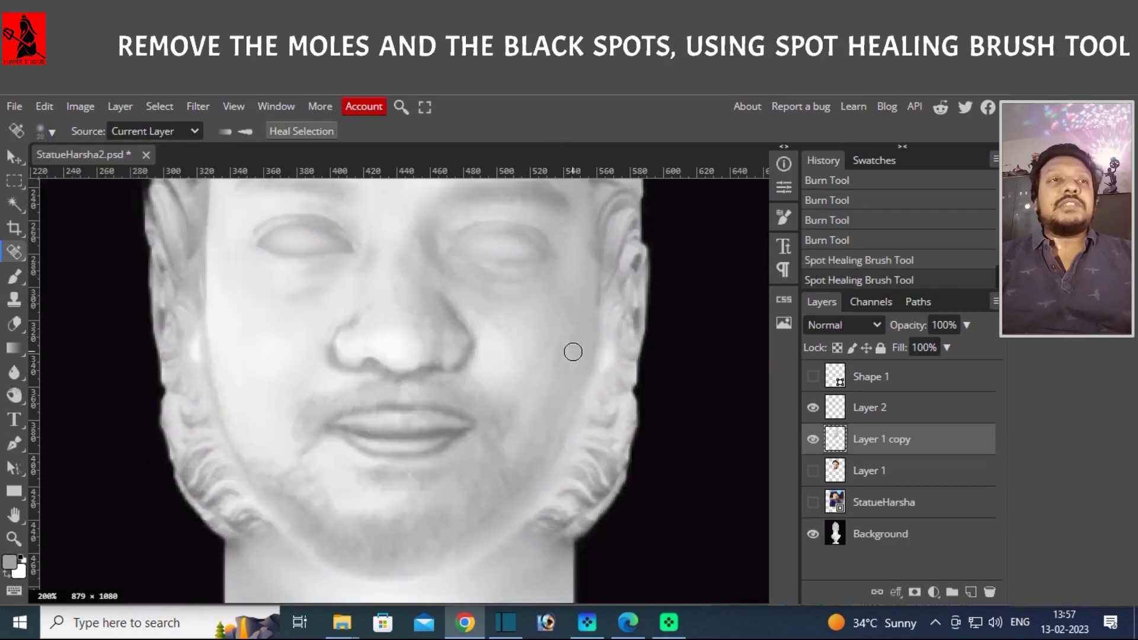
pyautogui.scroll(1, 572, 351)
pyautogui.scroll(1, 572, 351)
pyautogui.scroll(-2, 577, 410)
pyautogui.click(404, 323)
pyautogui.scroll(-2, 409, 237)
# Smooth the skin around the nose with the Smudge tool.
pyautogui.rightClick(14, 372)
pyautogui.click(71, 417)
pyautogui.click(44, 132)
pyautogui.click(419, 341)
pyautogui.moveTo(419, 341)
pyautogui.mouseDown()
pyautogui.moveTo(404, 313)
pyautogui.moveTo(418, 325)
pyautogui.mouseUp()
pyautogui.moveTo(418, 326)
pyautogui.mouseDown()
pyautogui.moveTo(430, 354)
pyautogui.moveTo(427, 313)
pyautogui.mouseUp()
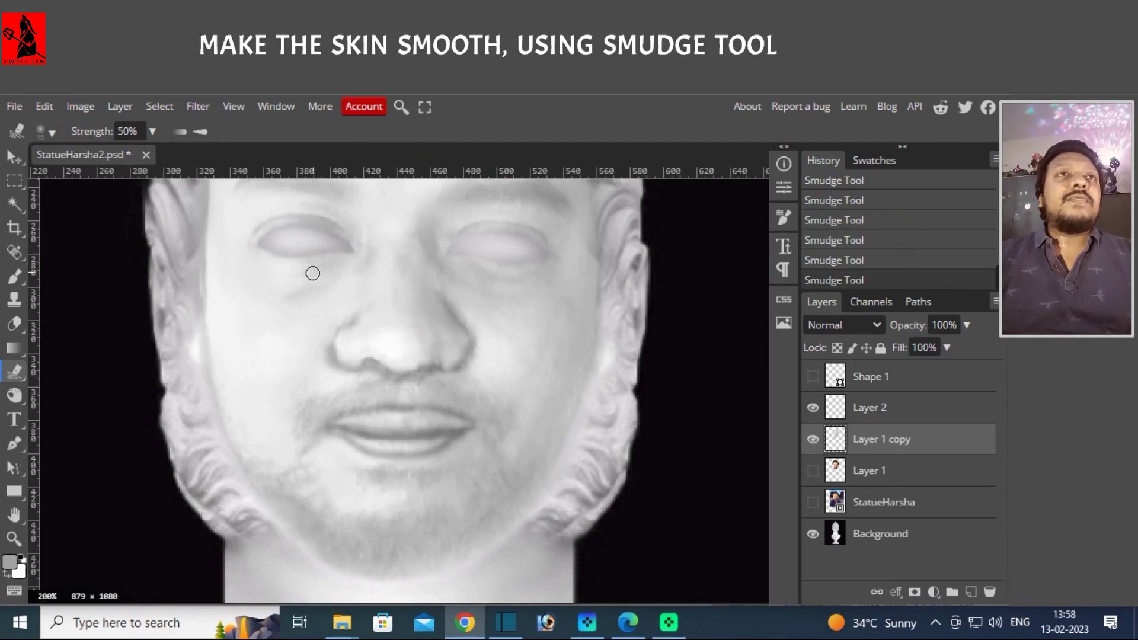
pyautogui.scroll(3, 532, 379)
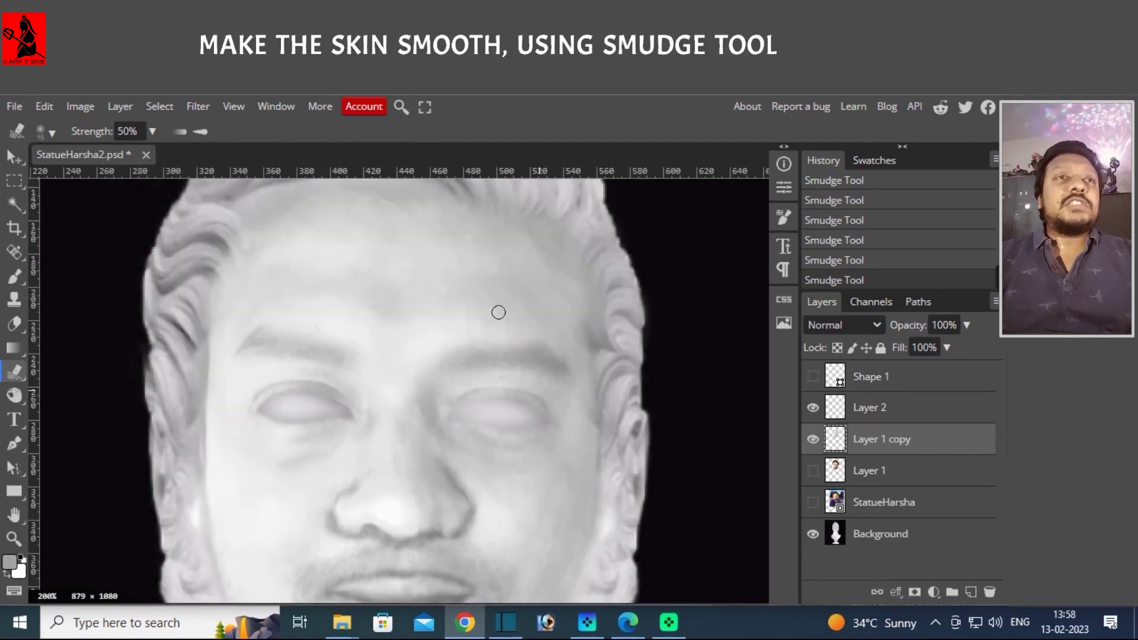
pyautogui.scroll(-2, 253, 312)
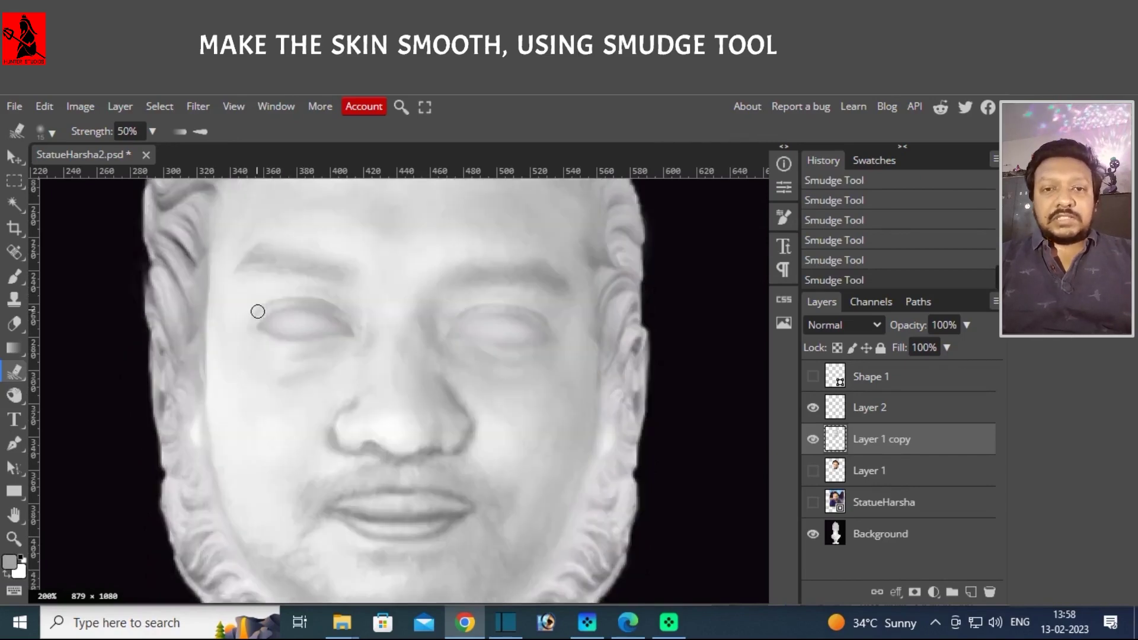
pyautogui.scroll(-1, 523, 474)
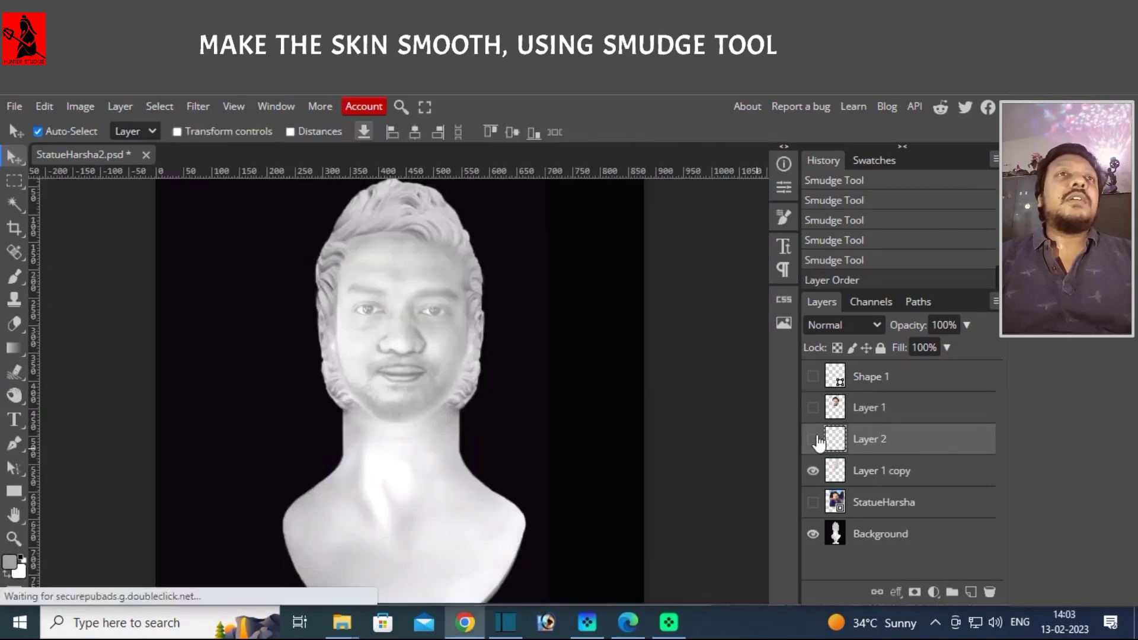
# On Layer 1 copy, burn shadows into the eyelid edges and corners of both eyes.
pyautogui.click(854, 472)
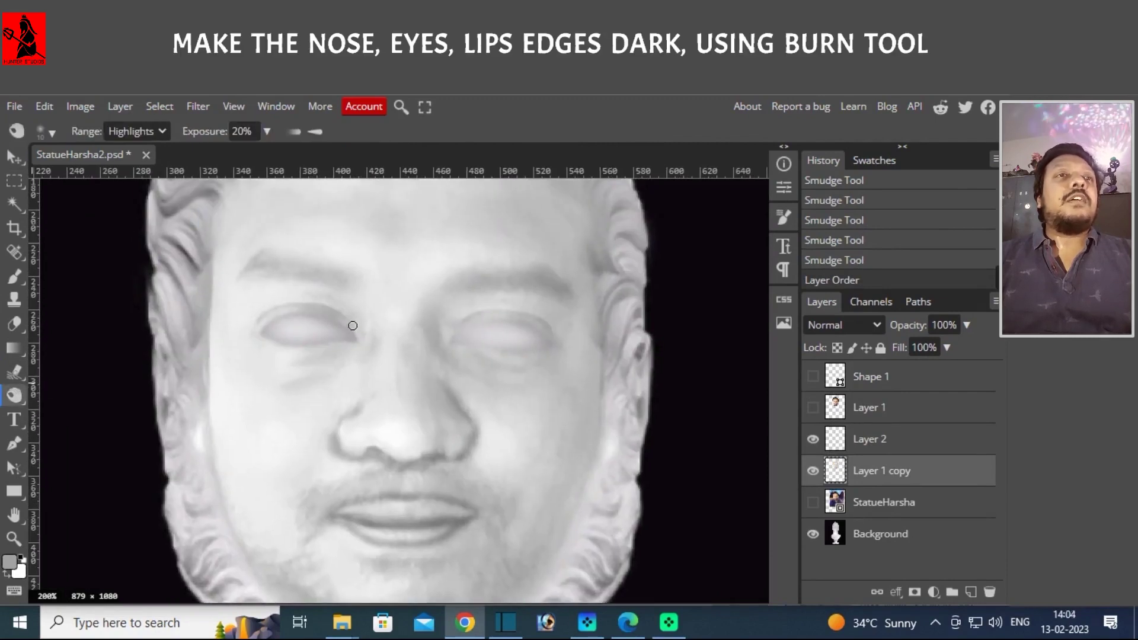
pyautogui.moveTo(301, 306); pyautogui.dragTo(273, 322)
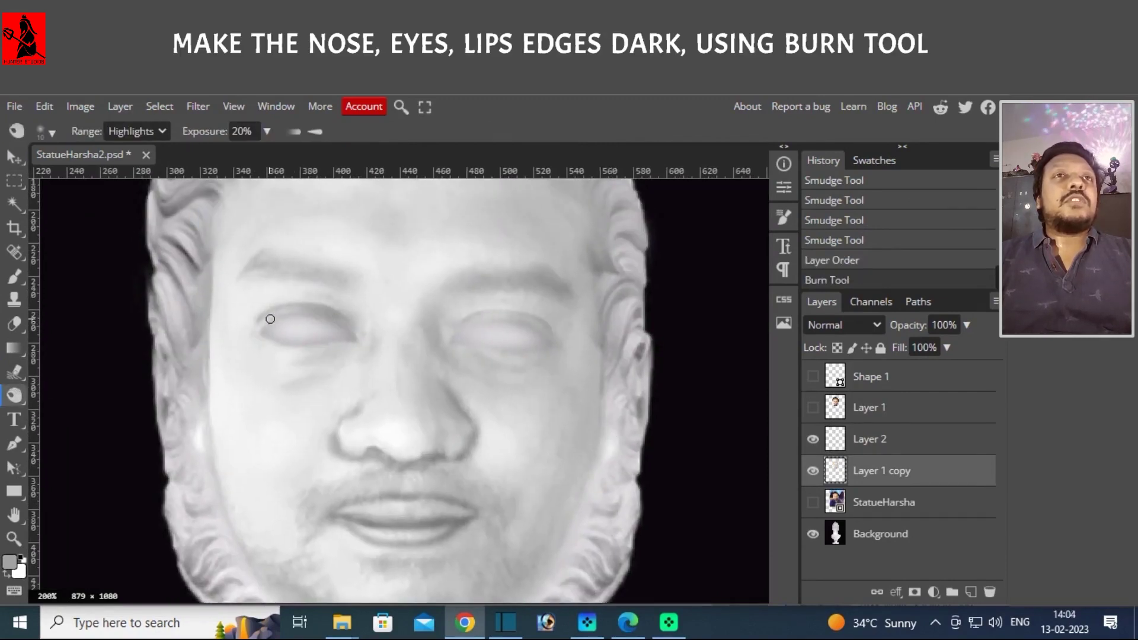
pyautogui.moveTo(349, 342); pyautogui.dragTo(363, 317)
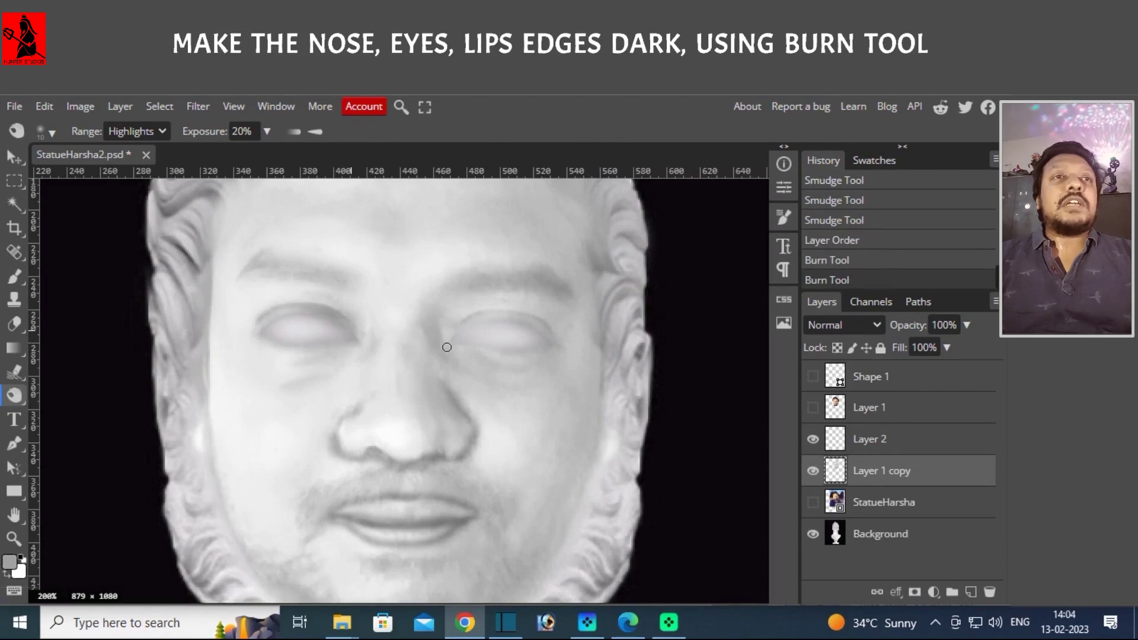
pyautogui.moveTo(550, 329); pyautogui.dragTo(553, 345)
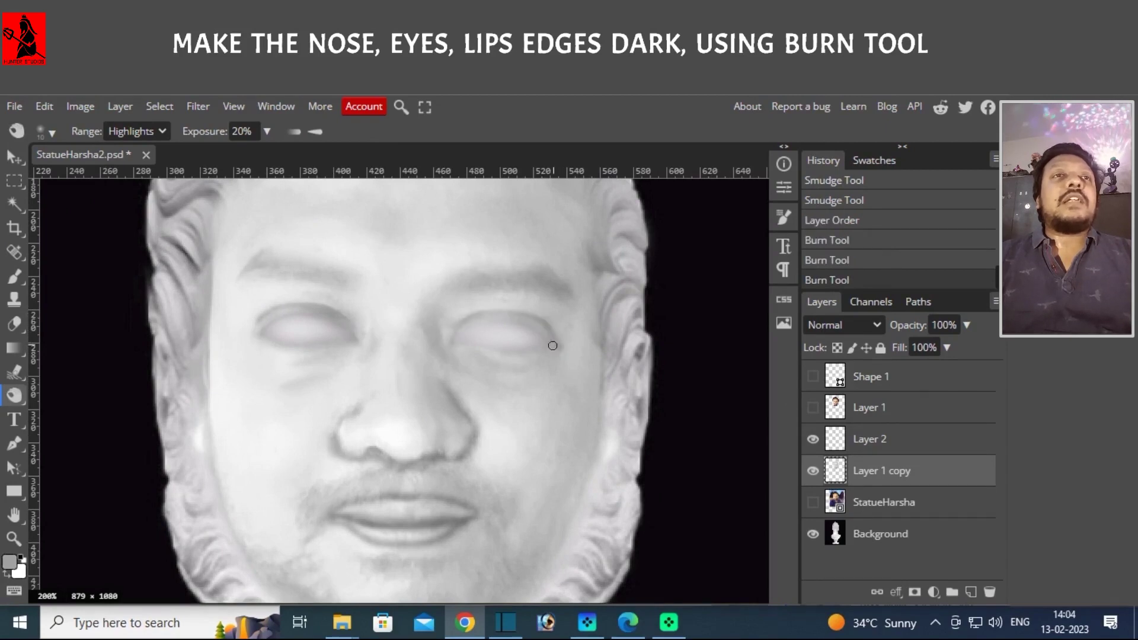
pyautogui.moveTo(490, 324)
pyautogui.mouseDown()
pyautogui.moveTo(460, 343)
pyautogui.moveTo(556, 350)
pyautogui.mouseUp()
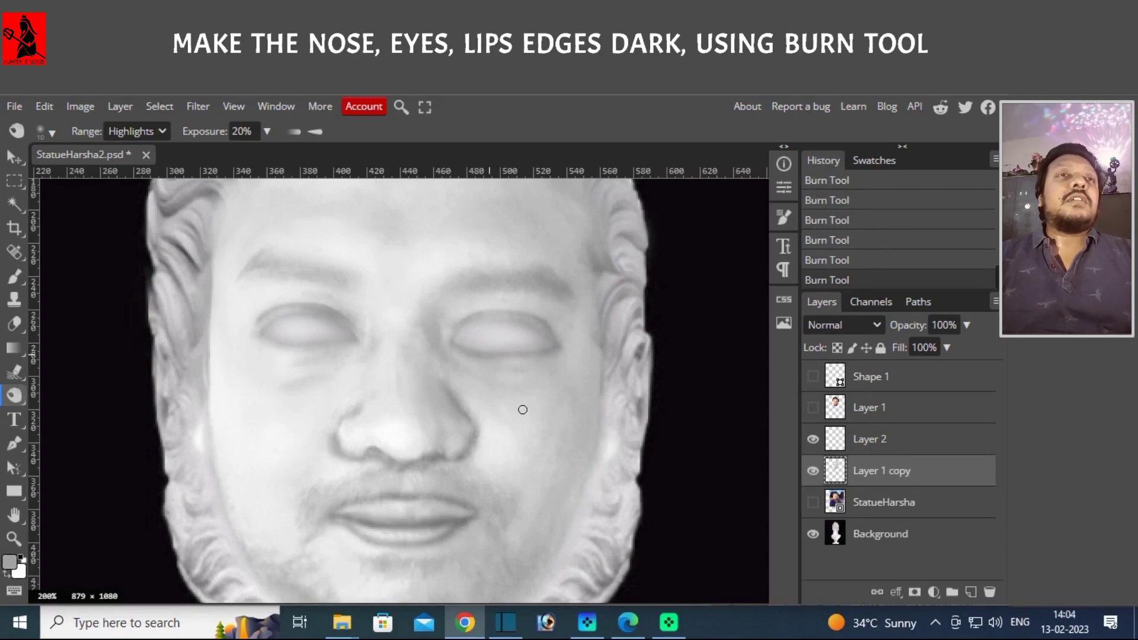
# Enlarge the burn brush to 20 and shade the areas under both eyes.
pyautogui.press(']')
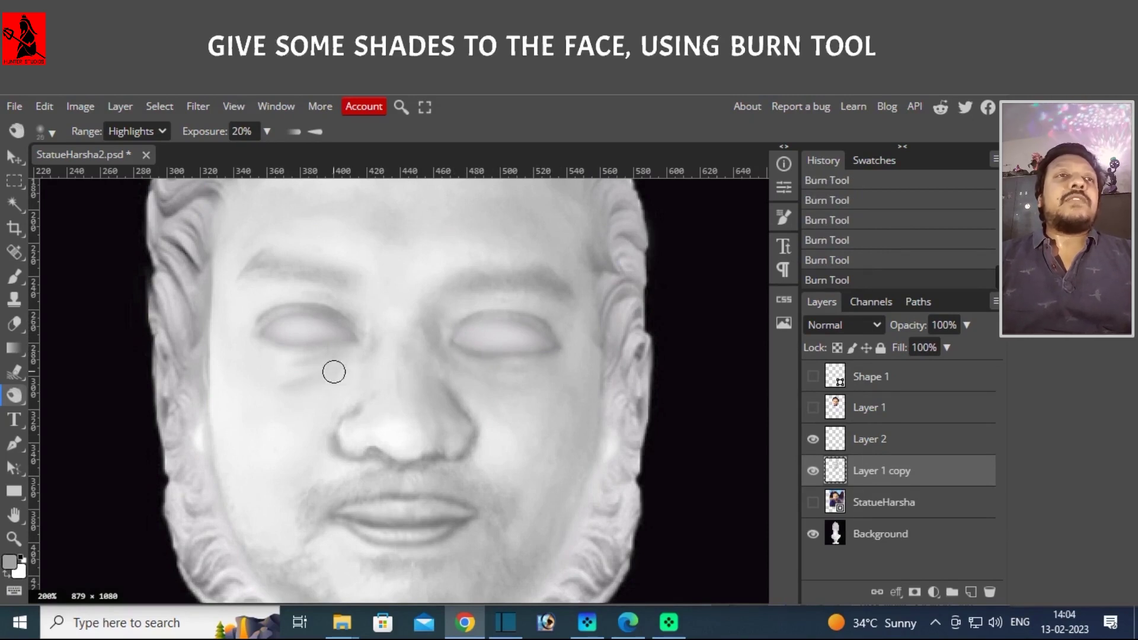
pyautogui.moveTo(334, 372)
pyautogui.mouseDown()
pyautogui.moveTo(340, 356)
pyautogui.moveTo(346, 371)
pyautogui.mouseUp()
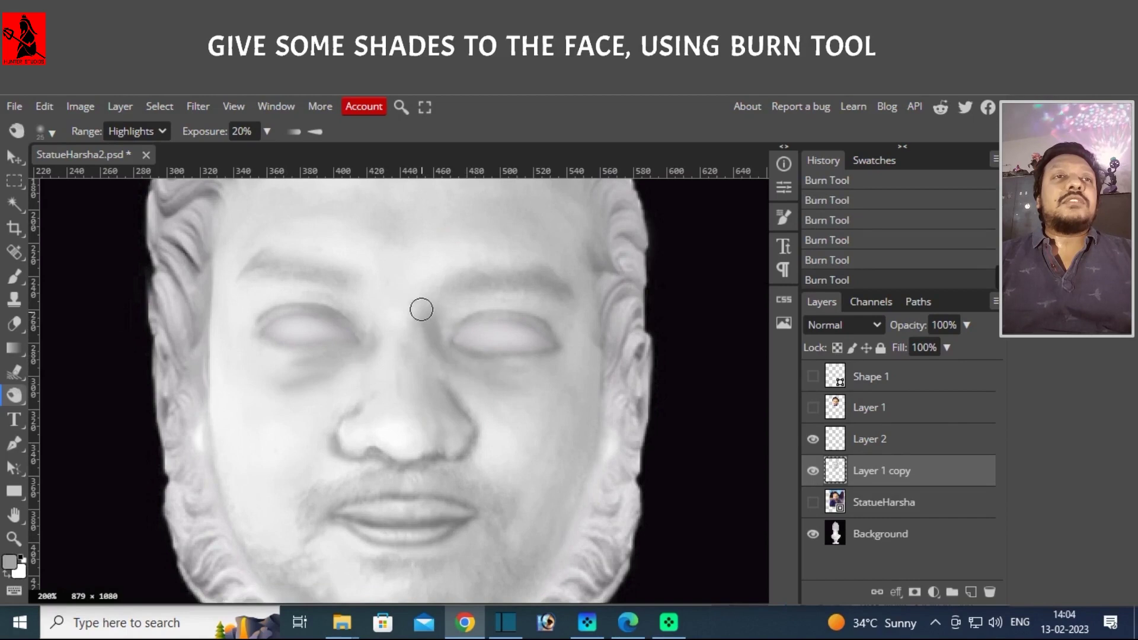
pyautogui.moveTo(490, 360); pyautogui.dragTo(530, 385)
pyautogui.press(']')
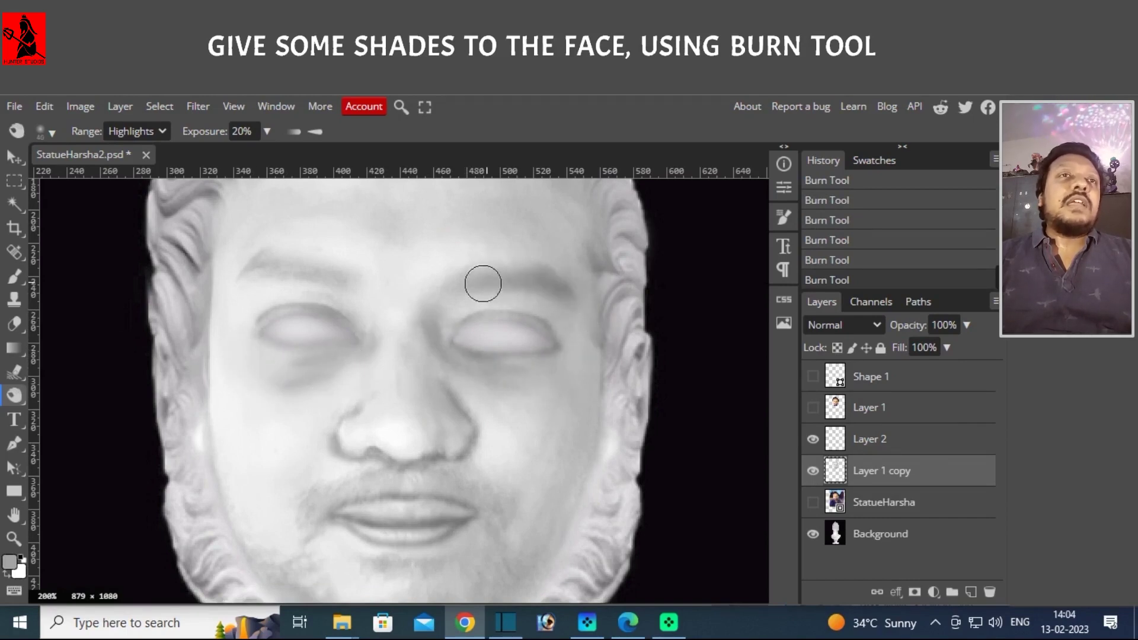
pyautogui.press('[')
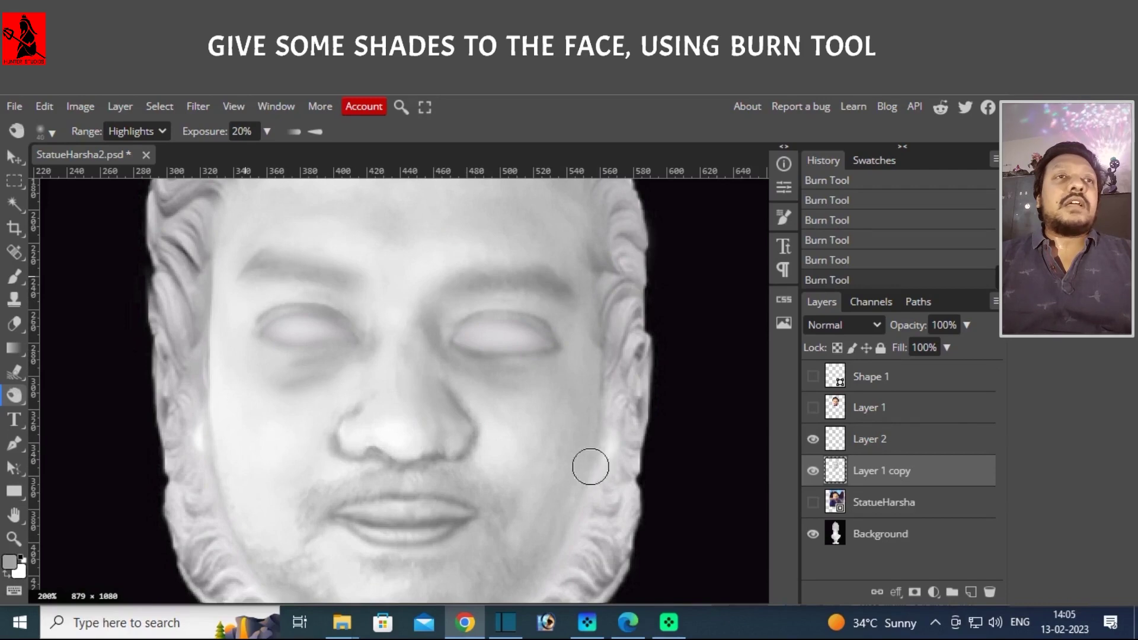
pyautogui.hotkey('ctrl', '-')
pyautogui.hotkey('ctrl', '-')
pyautogui.hotkey('ctrl', '+')
pyautogui.hotkey('ctrl', '+')
pyautogui.hotkey('ctrl', '-')
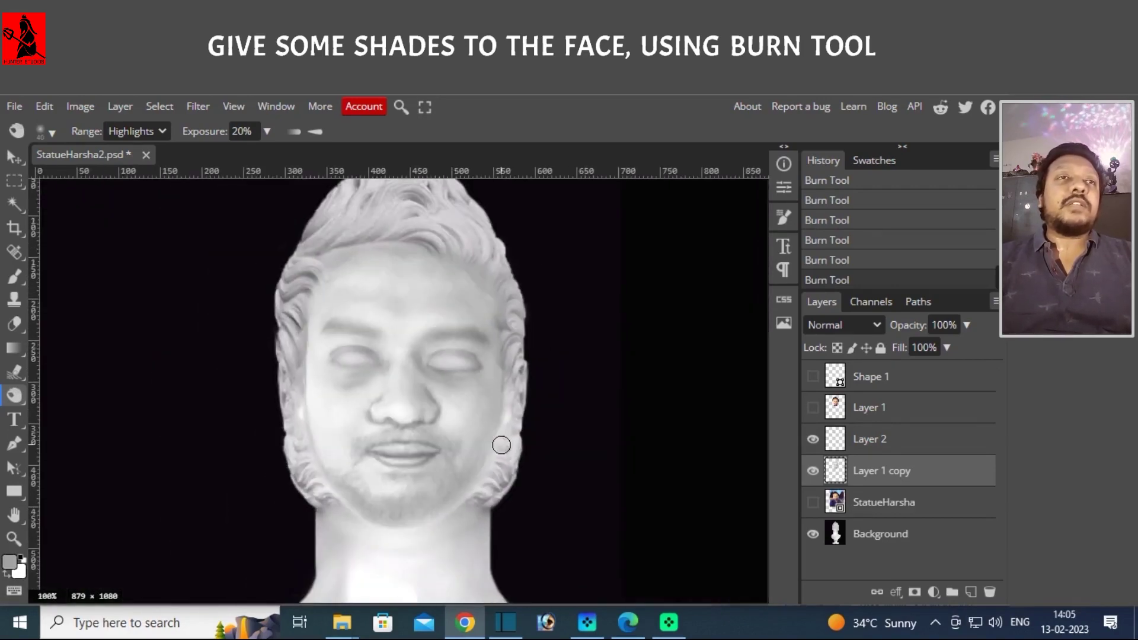
pyautogui.hotkey('ctrl', '+')
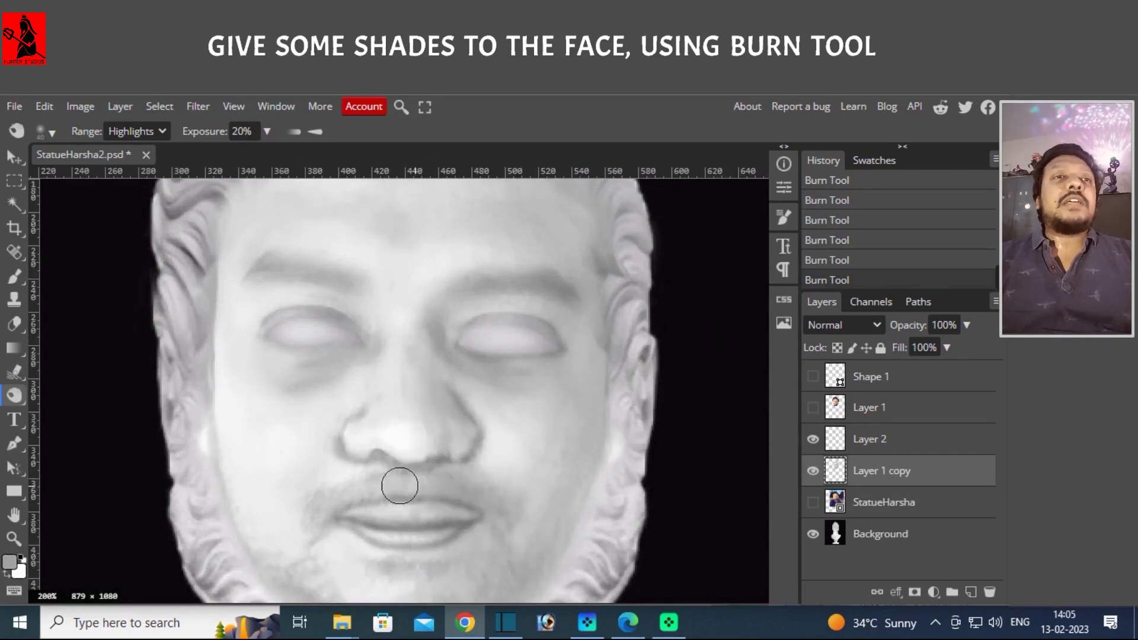
pyautogui.scroll(-2, 317, 508)
# Burn shading across the upper lip and mustache area.
pyautogui.moveTo(491, 414); pyautogui.dragTo(323, 422)
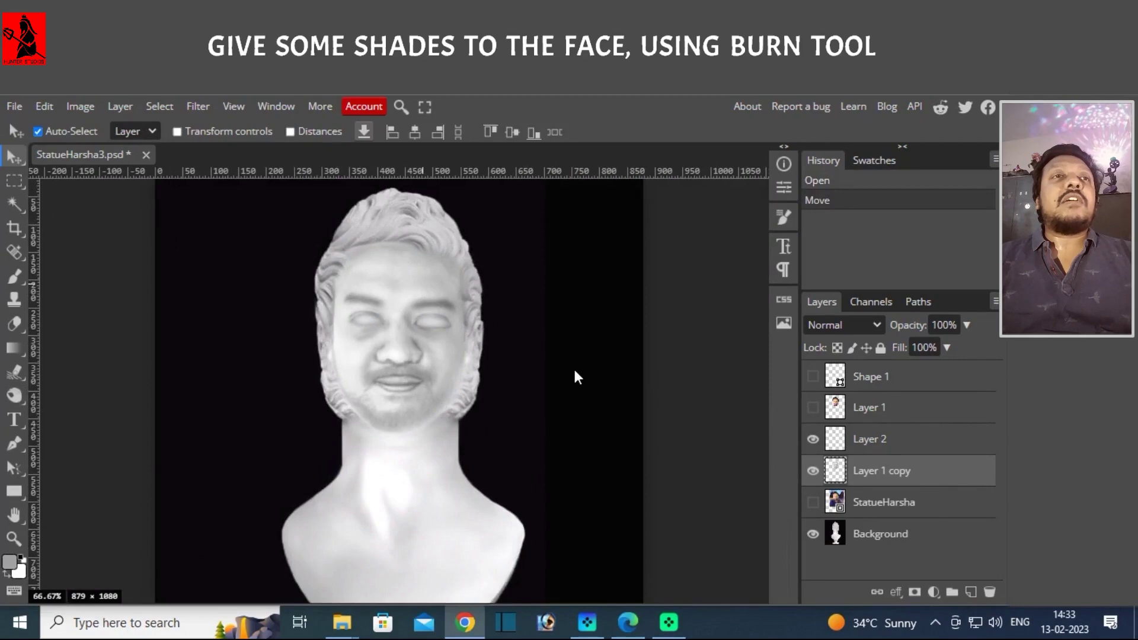
pyautogui.click(14, 395)
pyautogui.scroll(5, 422, 342)
pyautogui.moveTo(442, 338); pyautogui.dragTo(512, 575)
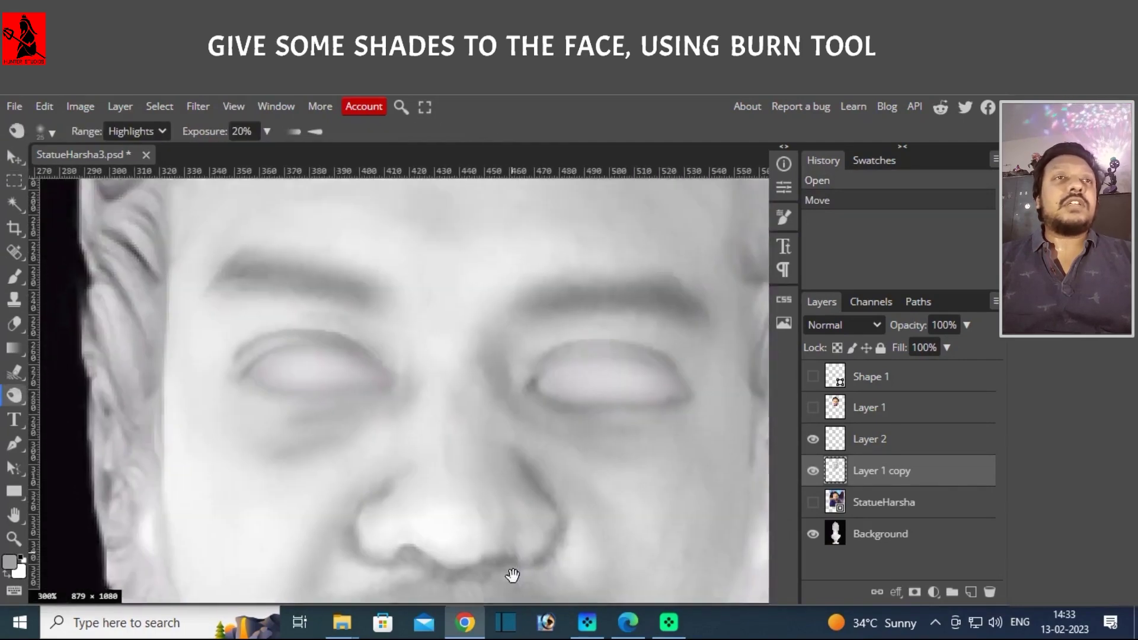
pyautogui.scroll(1, 278, 368)
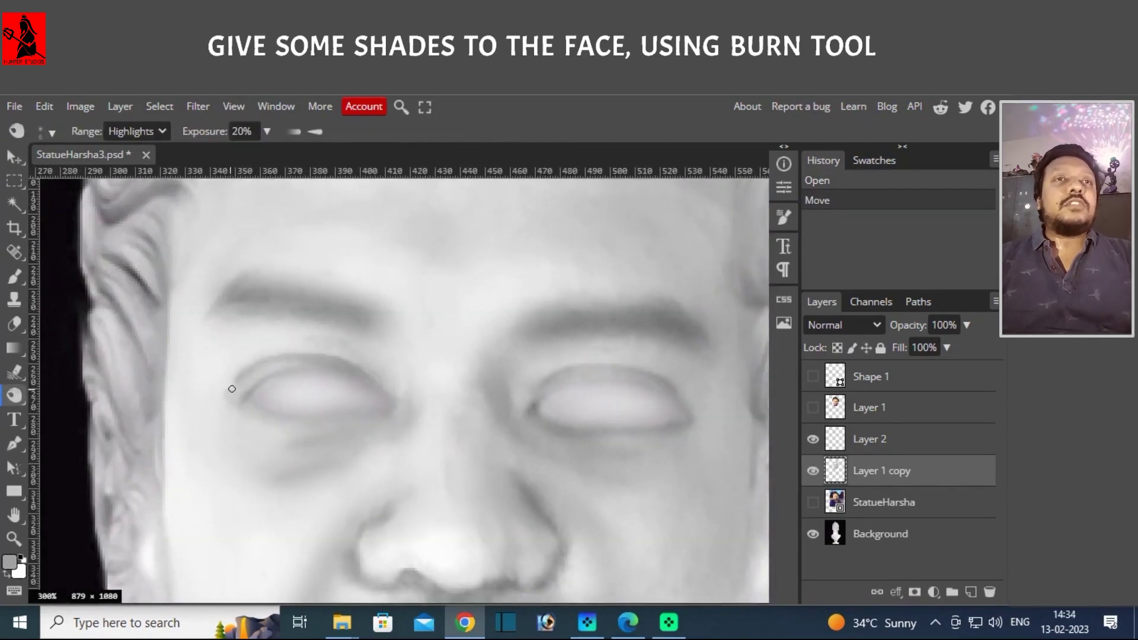
# Deepen both eyes' upper and lower lids and outer corners, then zoom out to 100%.
pyautogui.moveTo(365, 374); pyautogui.dragTo(236, 395)
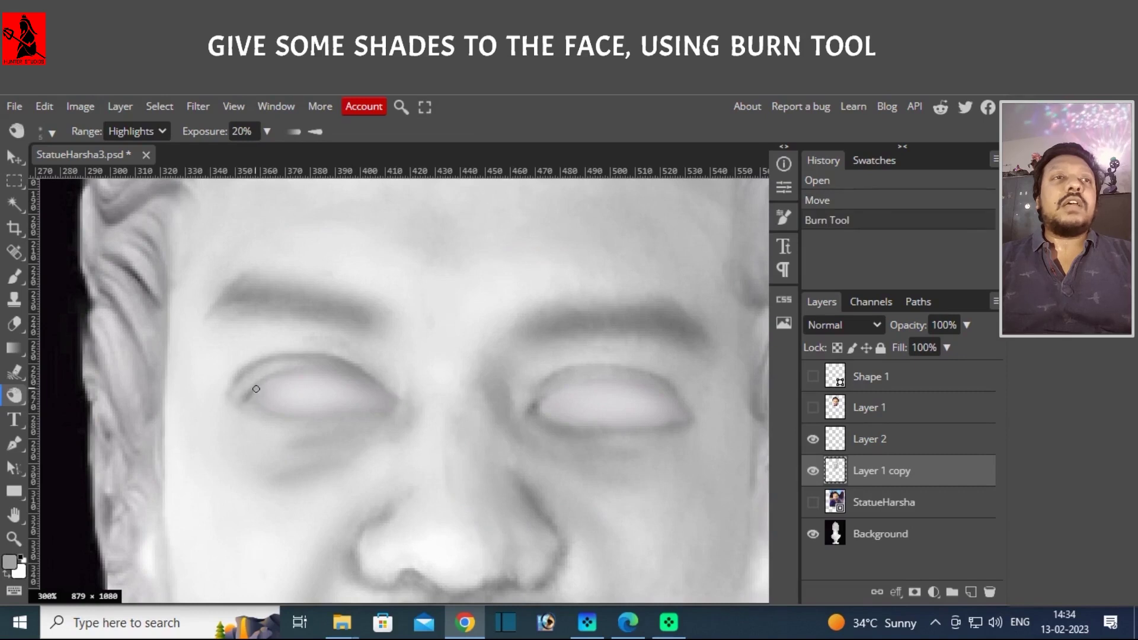
pyautogui.moveTo(396, 402); pyautogui.dragTo(240, 403)
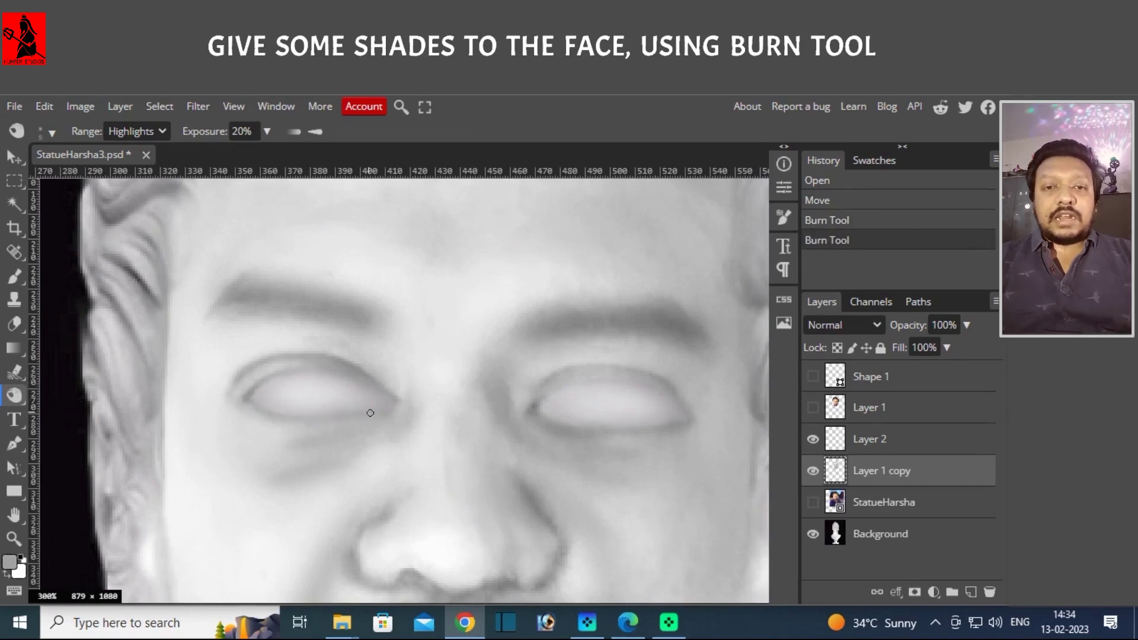
pyautogui.moveTo(370, 412); pyautogui.dragTo(399, 400)
pyautogui.moveTo(633, 384); pyautogui.dragTo(668, 394)
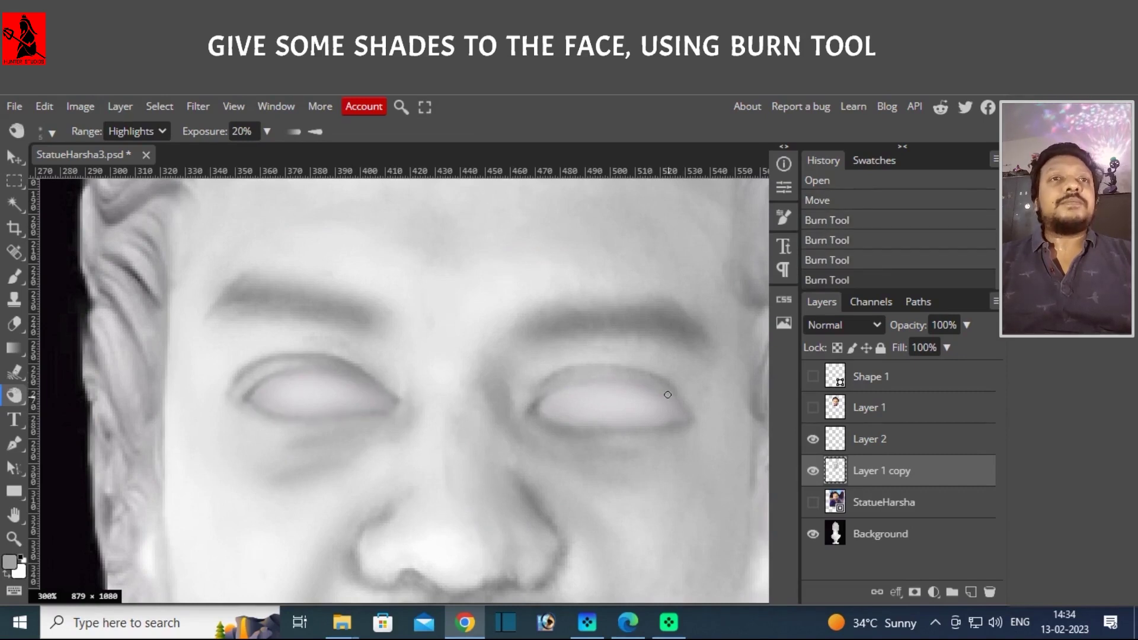
pyautogui.moveTo(574, 379)
pyautogui.mouseDown()
pyautogui.moveTo(655, 388)
pyautogui.moveTo(608, 376)
pyautogui.mouseUp()
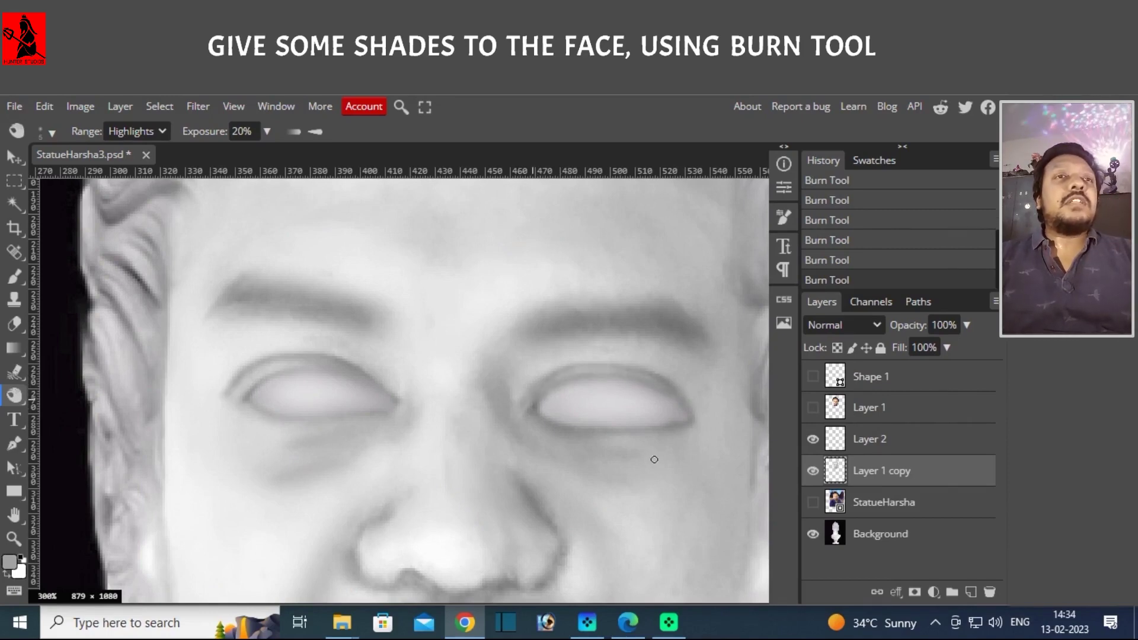
pyautogui.hotkey('ctrl', '0')
pyautogui.hotkey('ctrl', '1')
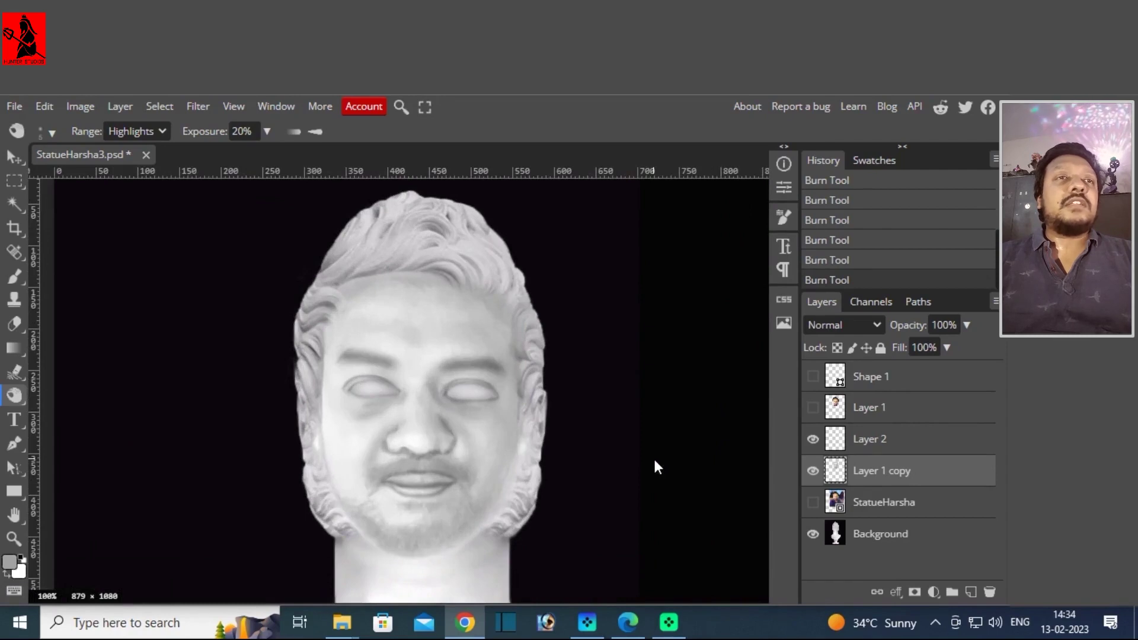
pyautogui.scroll(-3, 654, 461)
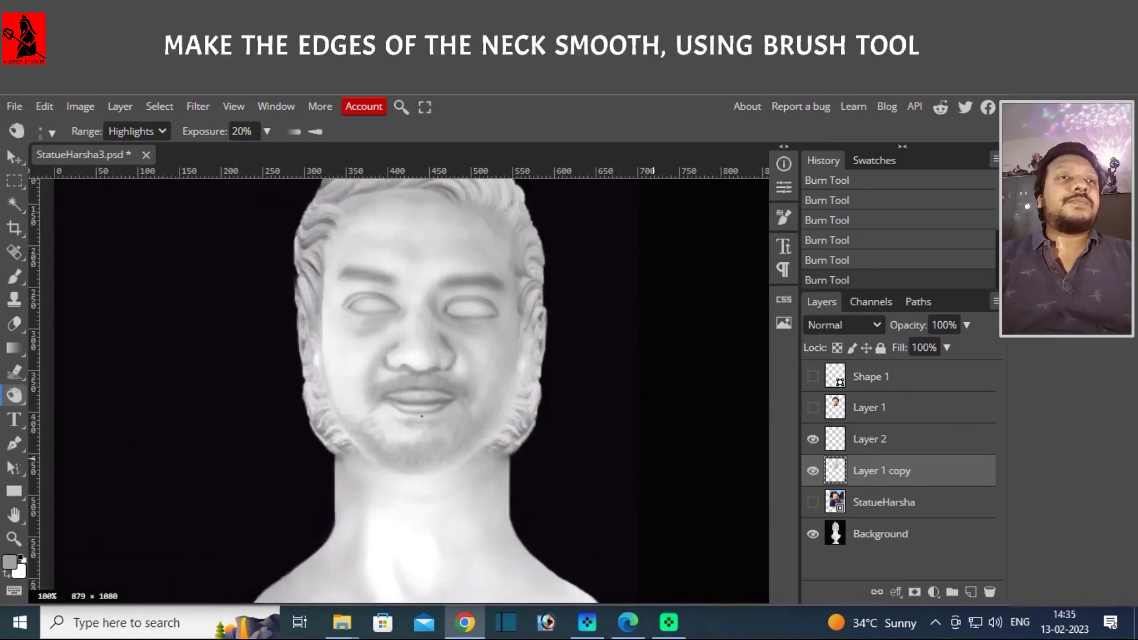
# Add a new empty layer above Background and set a black Brush for painting.
pyautogui.press('v')
pyautogui.click(482, 524)
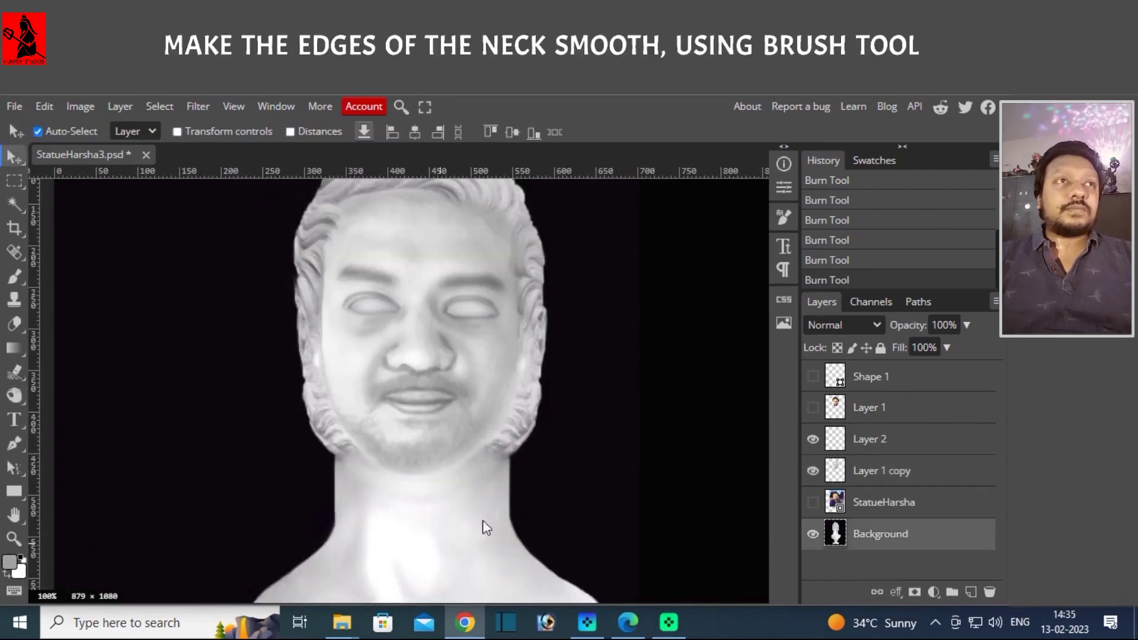
pyautogui.click(970, 592)
pyautogui.click(9, 562)
pyautogui.click(249, 533)
pyautogui.press('b')
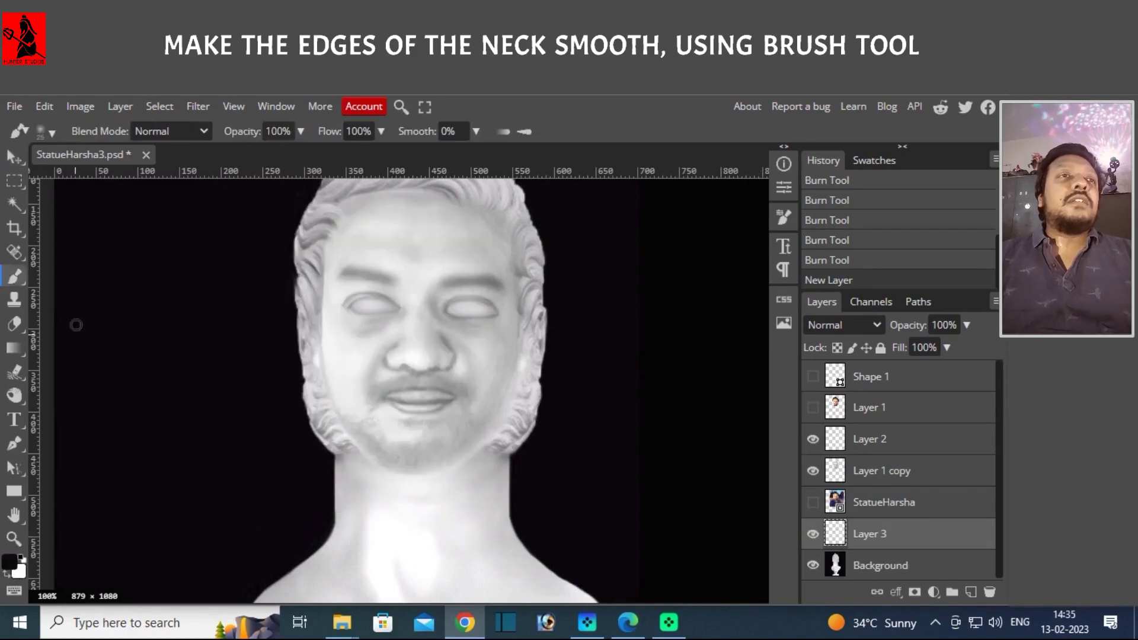
# Paint black strokes along the left and right edges of the statue's neck.
pyautogui.scroll(2, 301, 483)
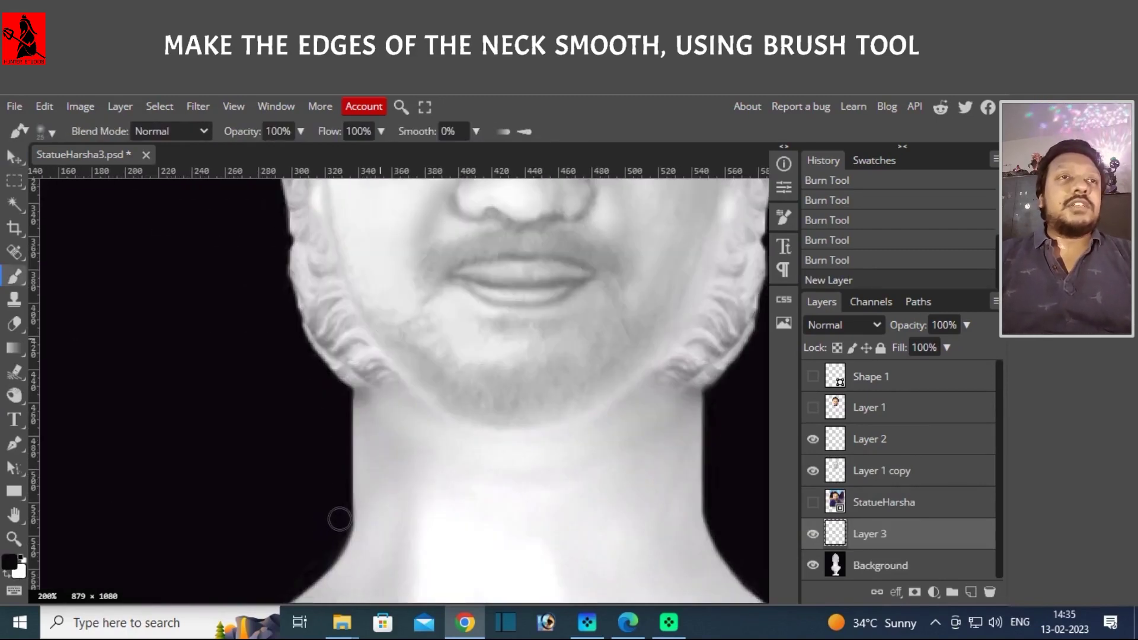
pyautogui.moveTo(342, 417); pyautogui.dragTo(330, 463)
pyautogui.moveTo(333, 421); pyautogui.dragTo(337, 397)
pyautogui.moveTo(289, 481); pyautogui.dragTo(218, 481)
pyautogui.moveTo(639, 472)
pyautogui.mouseDown()
pyautogui.moveTo(630, 384)
pyautogui.moveTo(671, 394)
pyautogui.mouseUp()
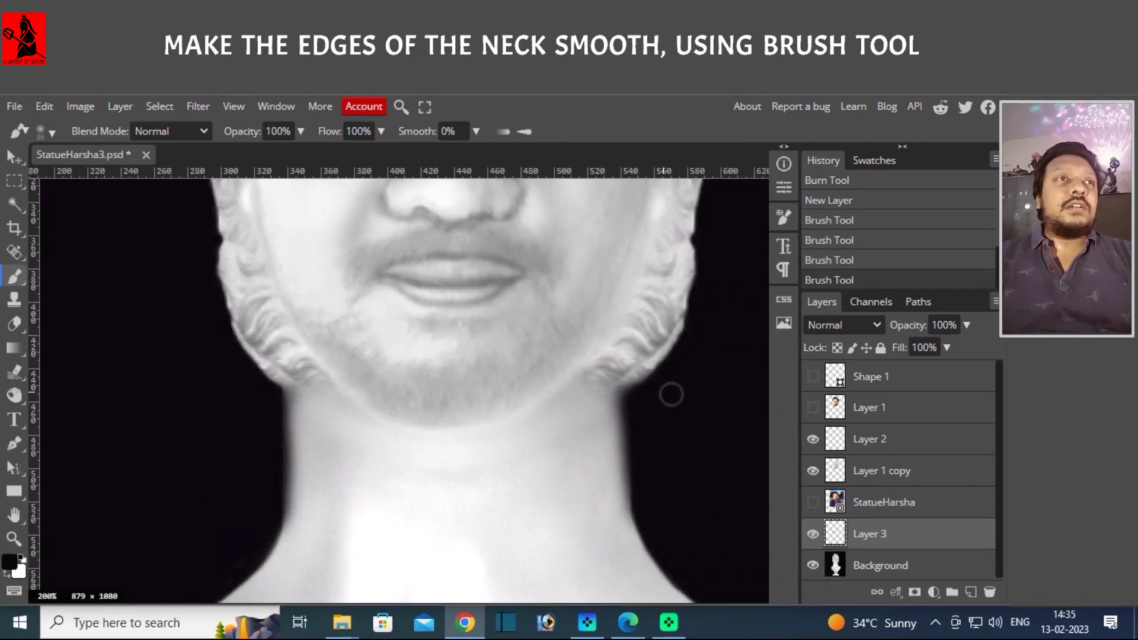
# Soften both neck edges with more black strokes, then zoom out to check the bust.
pyautogui.scroll(-2, 688, 431)
pyautogui.scroll(-3, 688, 432)
pyautogui.scroll(2, 688, 431)
pyautogui.scroll(1, 688, 431)
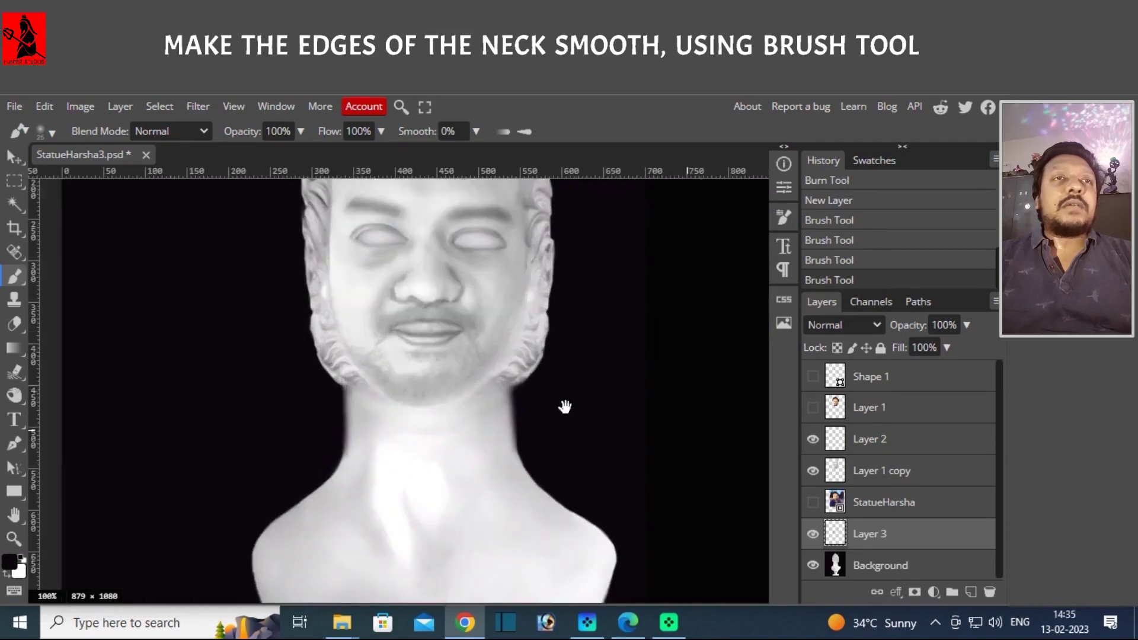
pyautogui.moveTo(565, 407); pyautogui.dragTo(578, 306)
pyautogui.moveTo(337, 352); pyautogui.dragTo(346, 385)
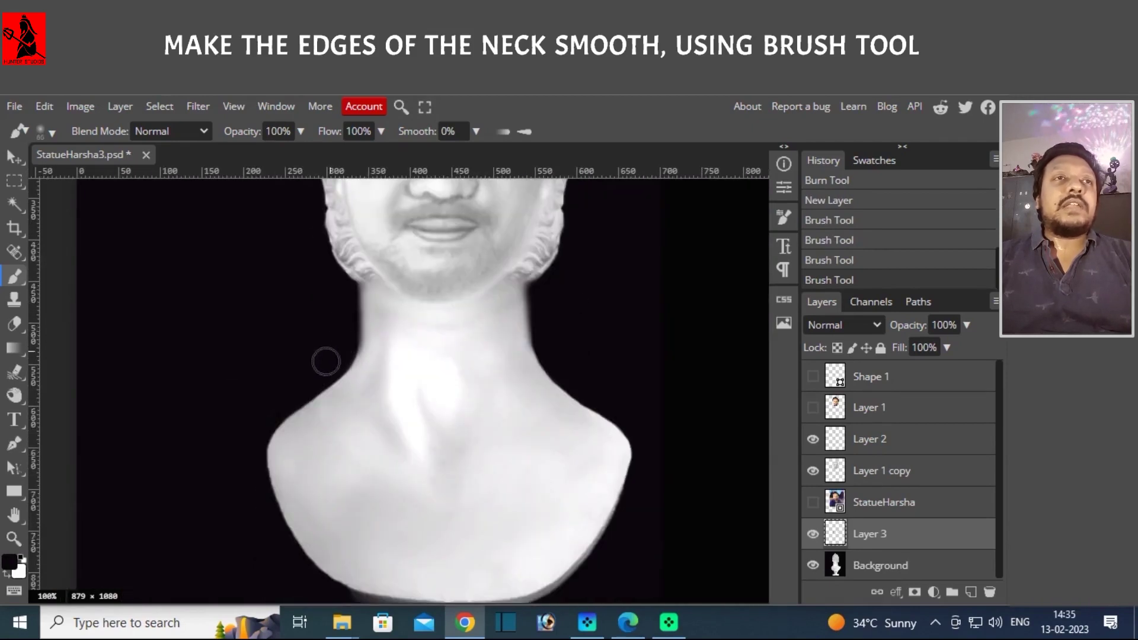
pyautogui.moveTo(541, 325)
pyautogui.mouseDown()
pyautogui.moveTo(583, 378)
pyautogui.moveTo(576, 356)
pyautogui.mouseUp()
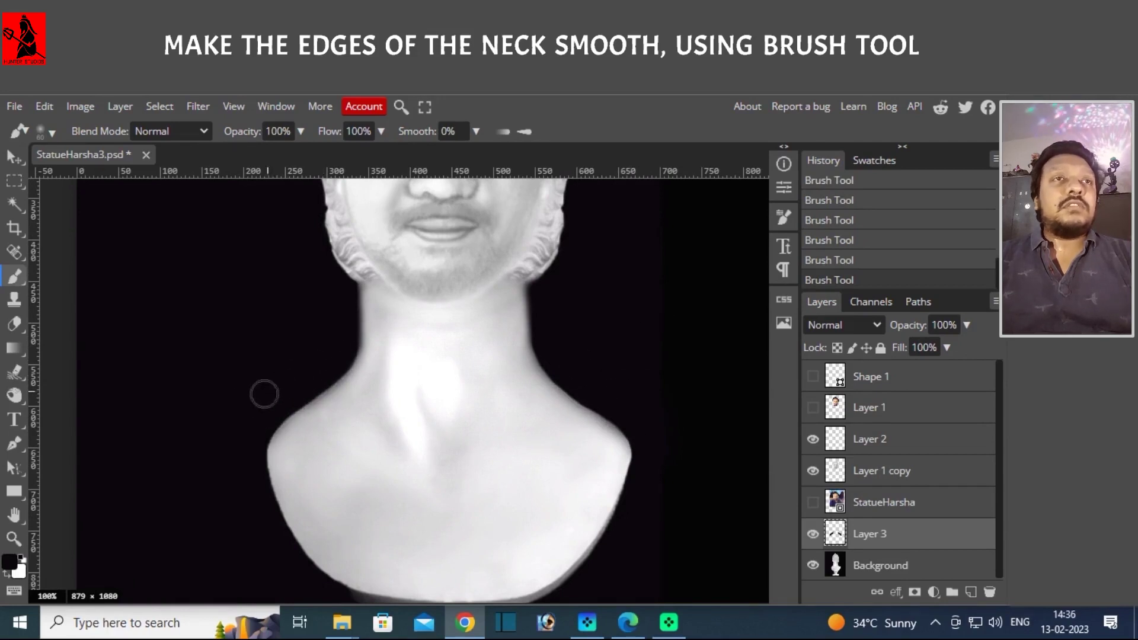
pyautogui.scroll(2, 653, 297)
pyautogui.scroll(5, 551, 470)
pyautogui.scroll(3, 614, 476)
pyautogui.hotkey('ctrl', '-')
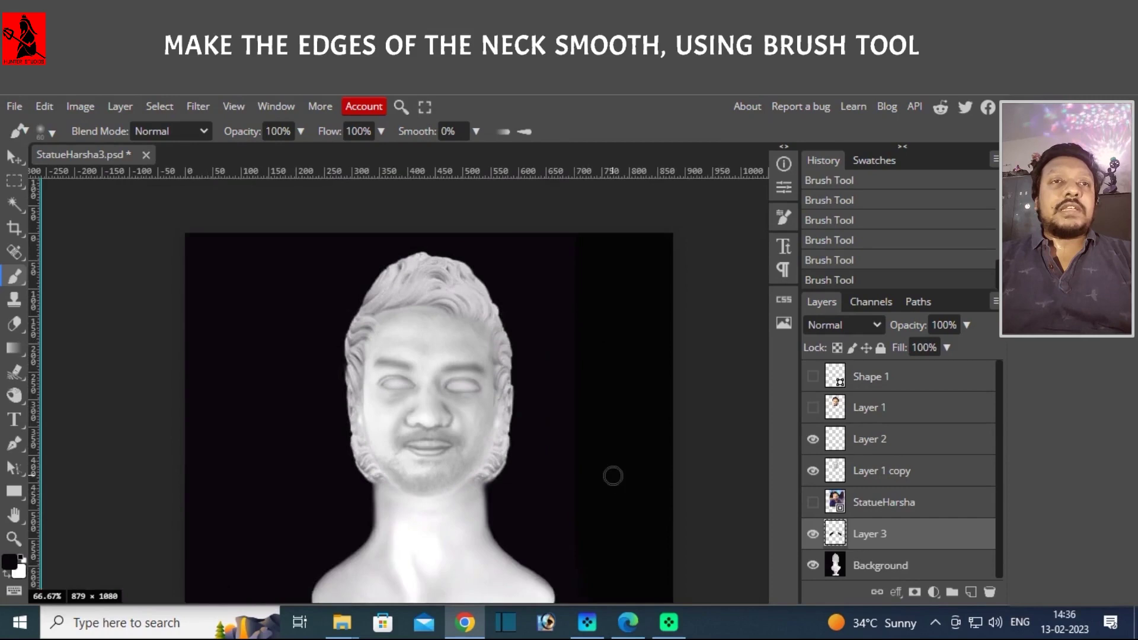
pyautogui.hotkey('ctrl', '-')
pyautogui.hotkey('ctrl', '+')
pyautogui.hotkey('ctrl', '+')
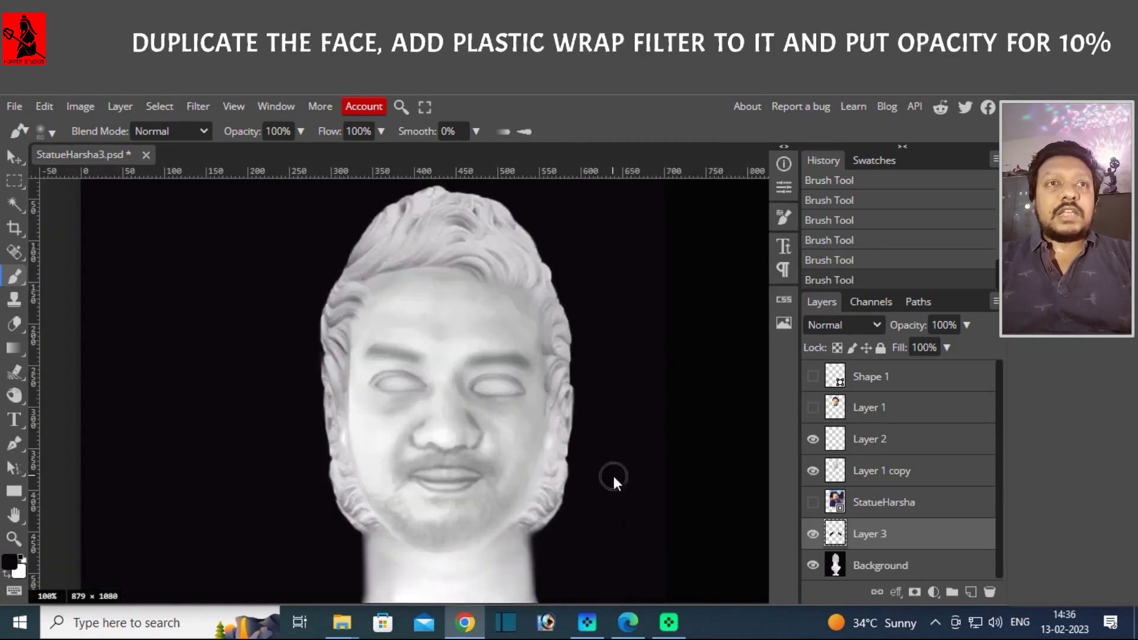
# Duplicate the Layer 1 copy face layer as Layer 1 copy 2.
pyautogui.press('v')
pyautogui.click(865, 471)
pyautogui.rightClick(859, 471)
pyautogui.click(922, 272)
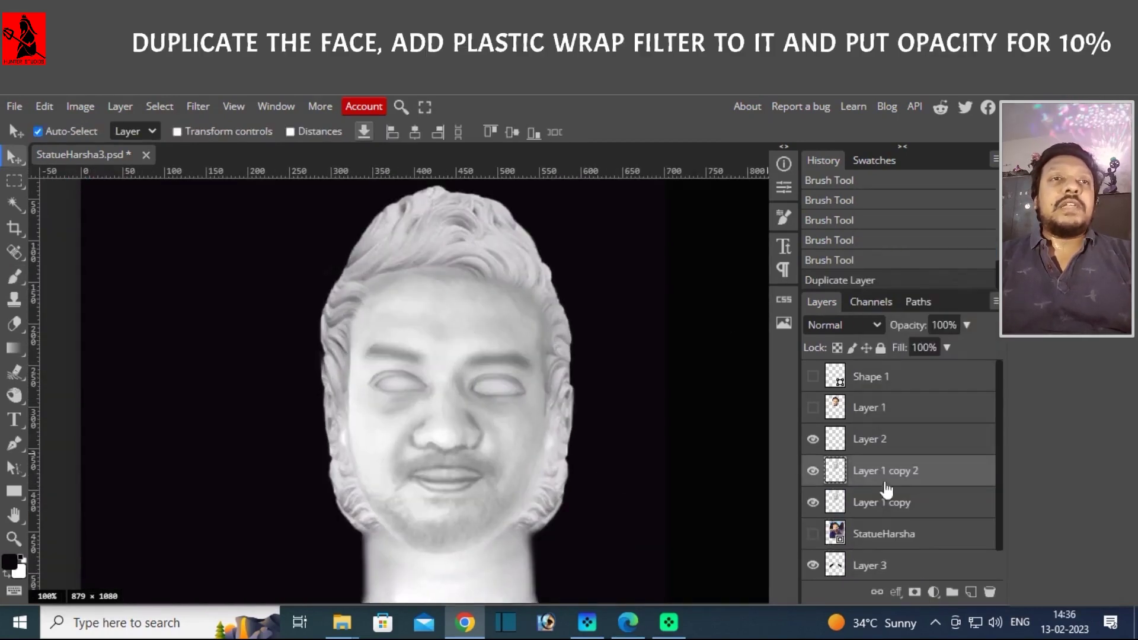
# Apply the Filter Gallery's Plastic Wrap filter to the duplicate face layer.
pyautogui.click(202, 107)
pyautogui.click(231, 155)
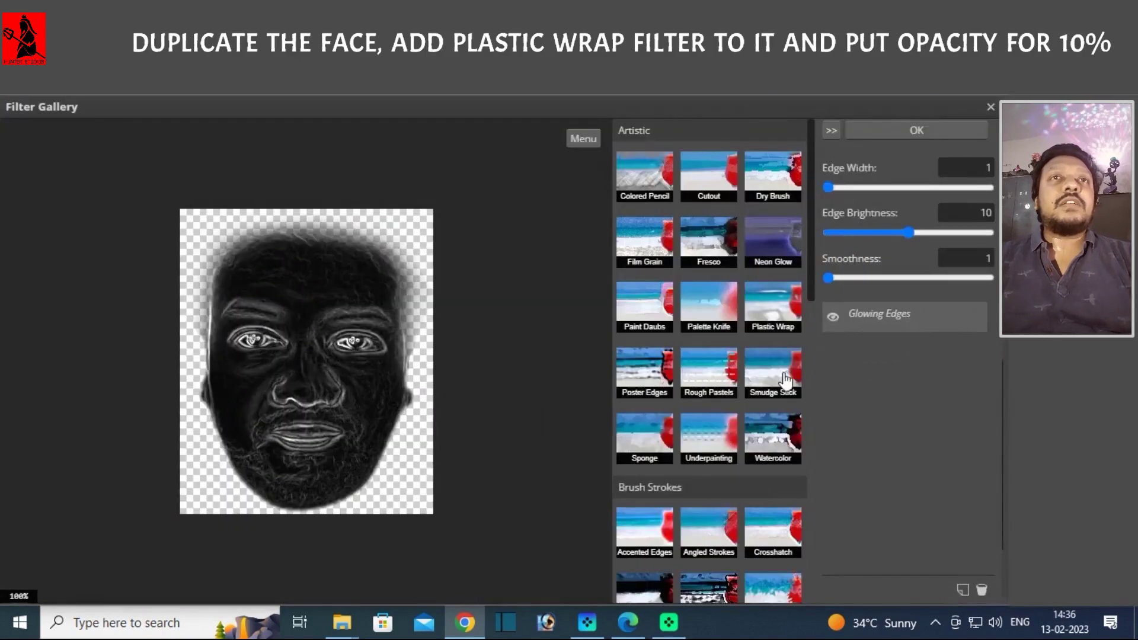
pyautogui.click(768, 309)
pyautogui.click(924, 130)
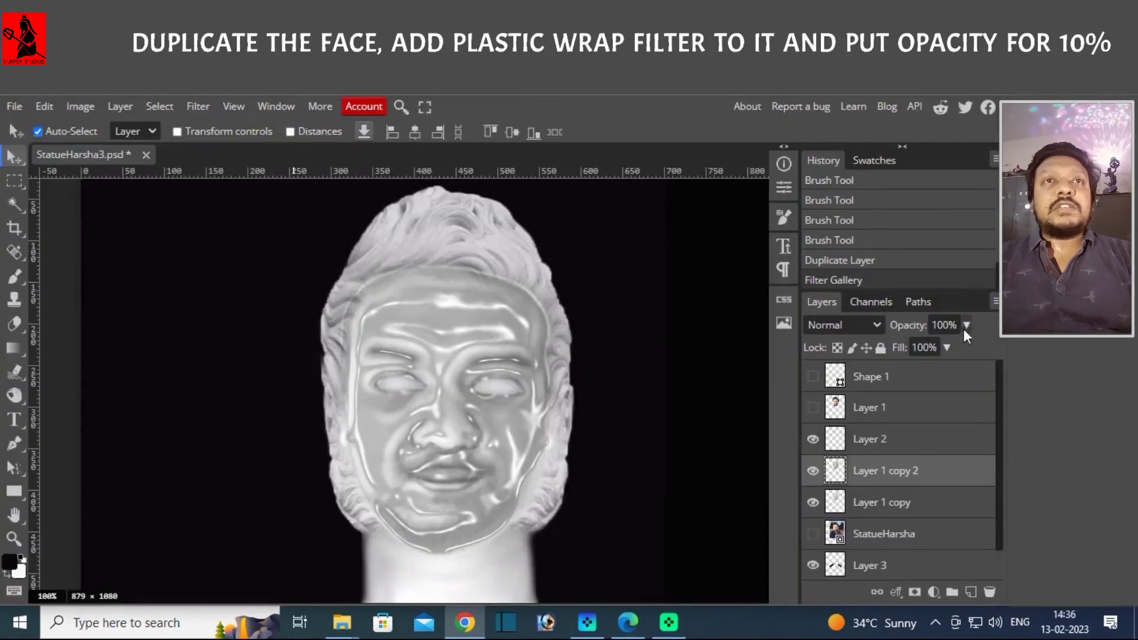
# Set the Plastic Wrap layer to 10% opacity and toggle it to compare.
pyautogui.write('10')
pyautogui.press('Return')
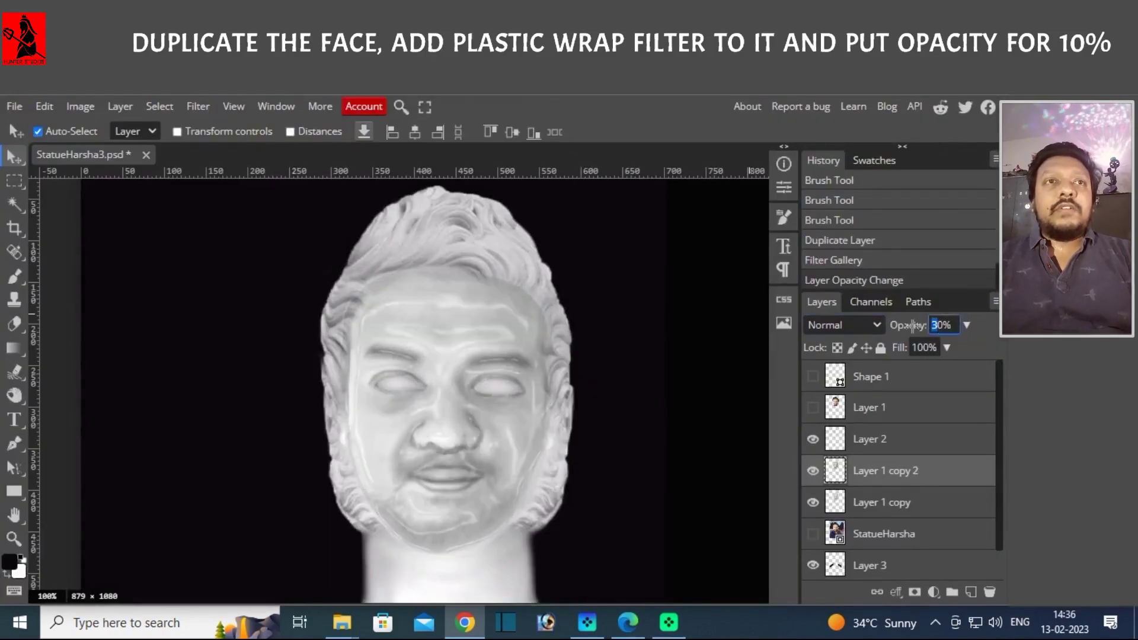
pyautogui.click(812, 478)
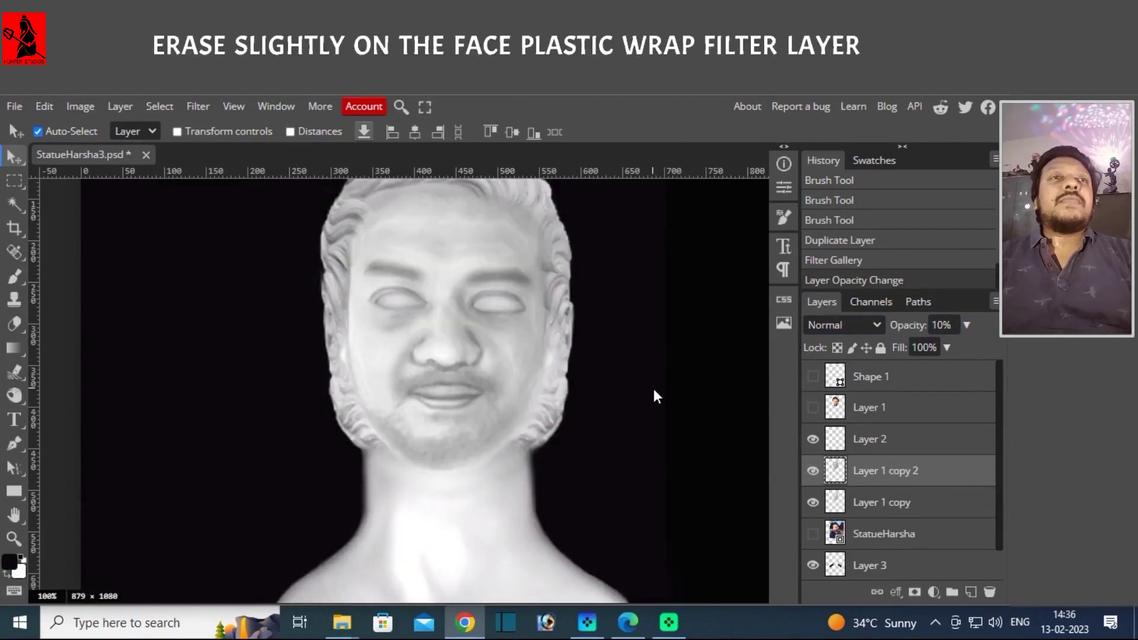
pyautogui.scroll(-2, 653, 386)
pyautogui.scroll(2, 652, 387)
pyautogui.scroll(-1, 652, 387)
# Erase some of the plastic-wrap sheen across the lower face.
pyautogui.press('e')
pyautogui.moveTo(406, 453); pyautogui.dragTo(439, 455)
pyautogui.moveTo(445, 455); pyautogui.dragTo(477, 461)
pyautogui.moveTo(478, 463); pyautogui.dragTo(481, 466)
pyautogui.moveTo(482, 467); pyautogui.dragTo(485, 468)
pyautogui.moveTo(397, 441); pyautogui.dragTo(592, 511)
pyautogui.scroll(2, 644, 414)
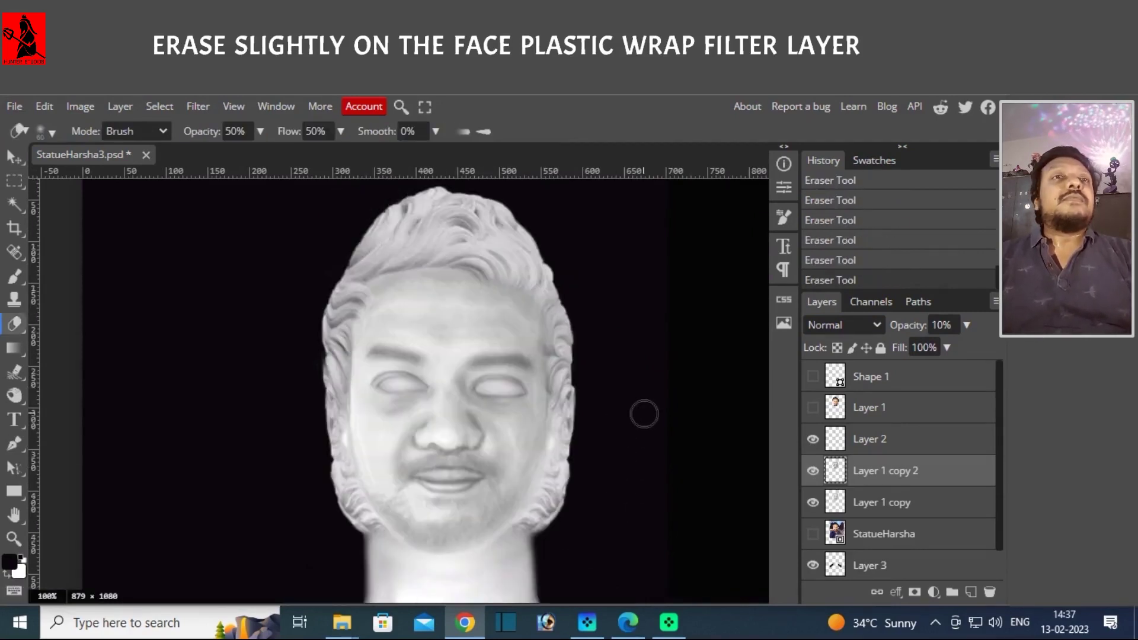
pyautogui.press('v')
pyautogui.scroll(-2, 609, 431)
pyautogui.scroll(-4, 499, 465)
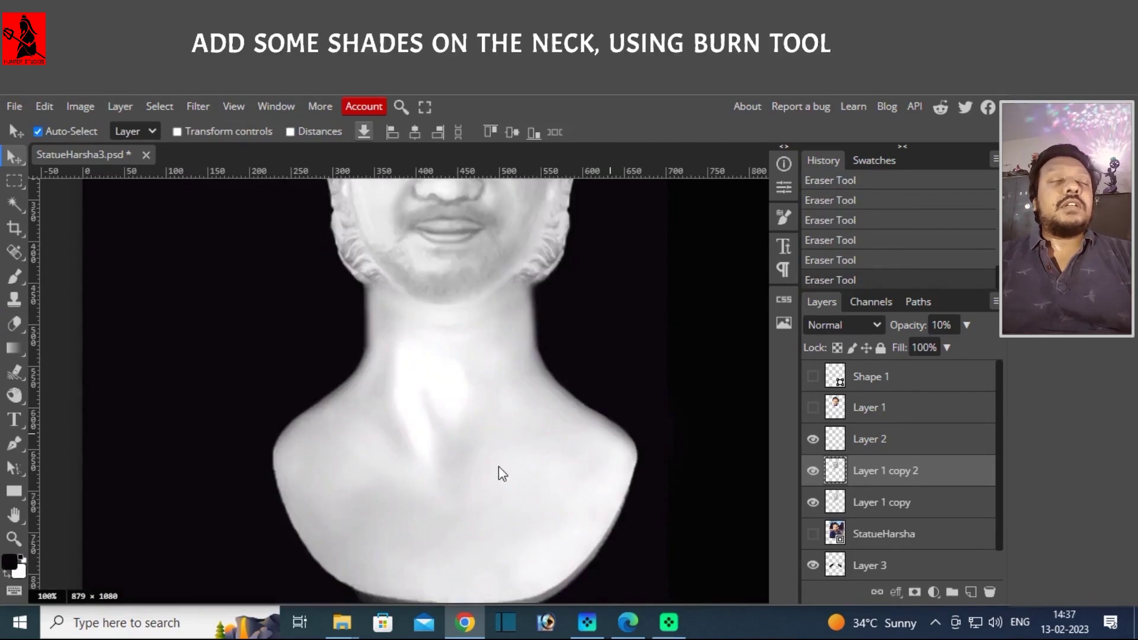
# On the Background layer, burn shading into the neck and upper chest.
pyautogui.click(499, 466)
pyautogui.click(15, 395)
pyautogui.moveTo(396, 341)
pyautogui.mouseDown()
pyautogui.moveTo(381, 384)
pyautogui.moveTo(424, 469)
pyautogui.mouseUp()
pyautogui.moveTo(417, 398)
pyautogui.mouseDown()
pyautogui.moveTo(457, 450)
pyautogui.moveTo(474, 497)
pyautogui.mouseUp()
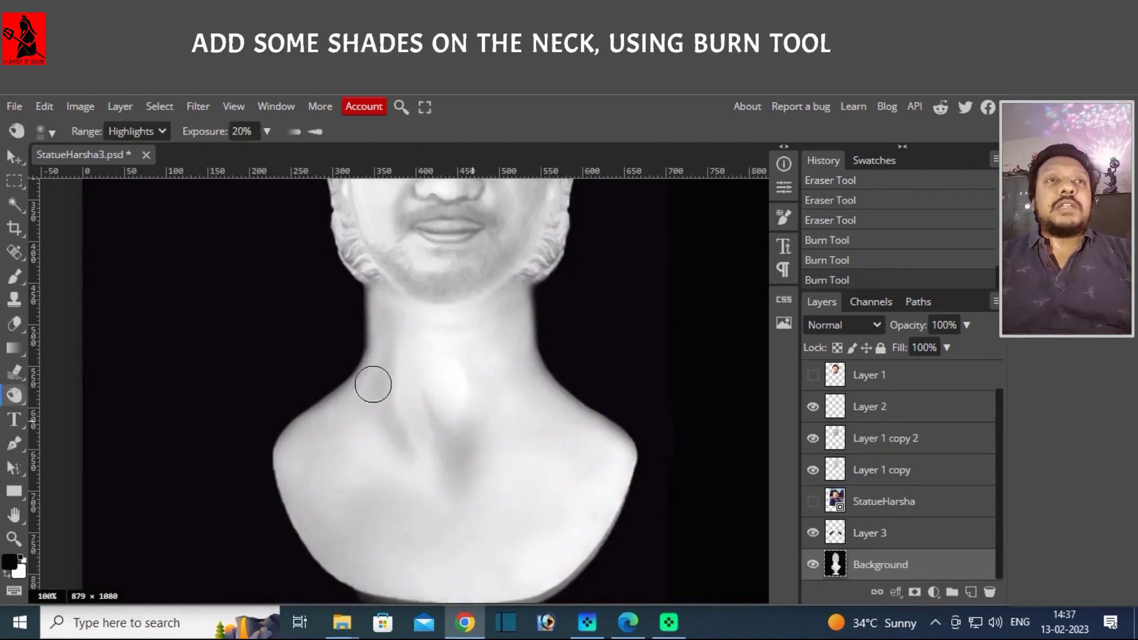
pyautogui.moveTo(373, 385); pyautogui.dragTo(332, 414)
pyautogui.moveTo(456, 462)
pyautogui.mouseDown()
pyautogui.moveTo(447, 399)
pyautogui.moveTo(423, 365)
pyautogui.mouseUp()
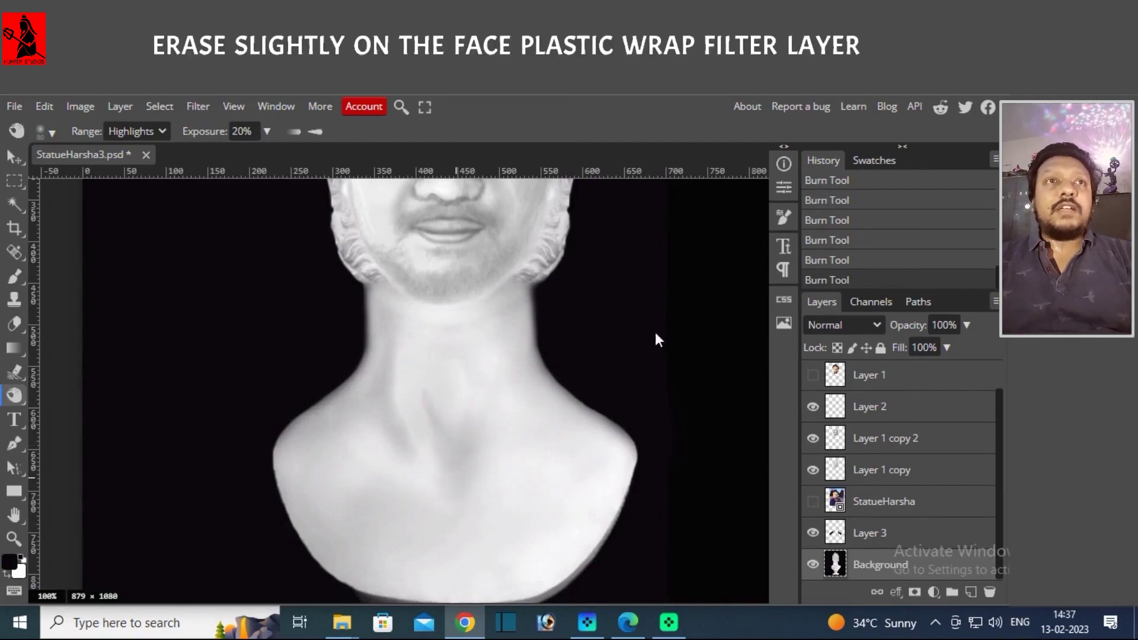
pyautogui.hotkey('ctrl', '-')
pyautogui.scroll(3, 655, 338)
pyautogui.scroll(2, 655, 338)
pyautogui.scroll(2, 655, 338)
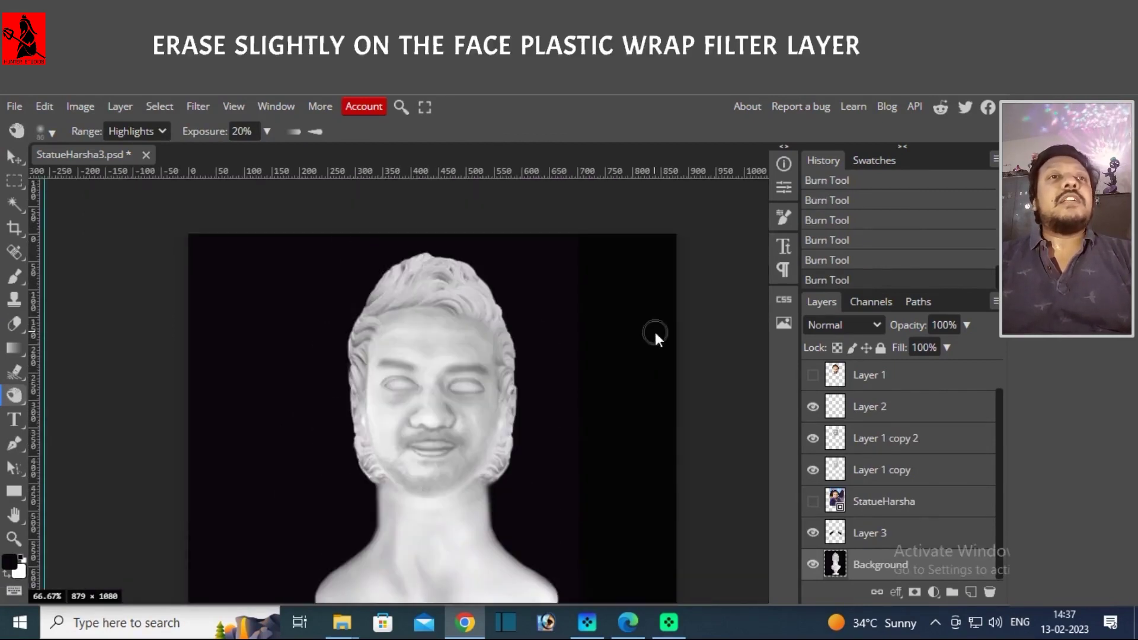
# Erase more plastic-wrap sheen from the forehead on Layer 1 copy 2.
pyautogui.press('v')
pyautogui.hotkey('ctrl', '+')
pyautogui.hotkey('ctrl', '+')
pyautogui.hotkey('ctrl', '+')
pyautogui.click(693, 393)
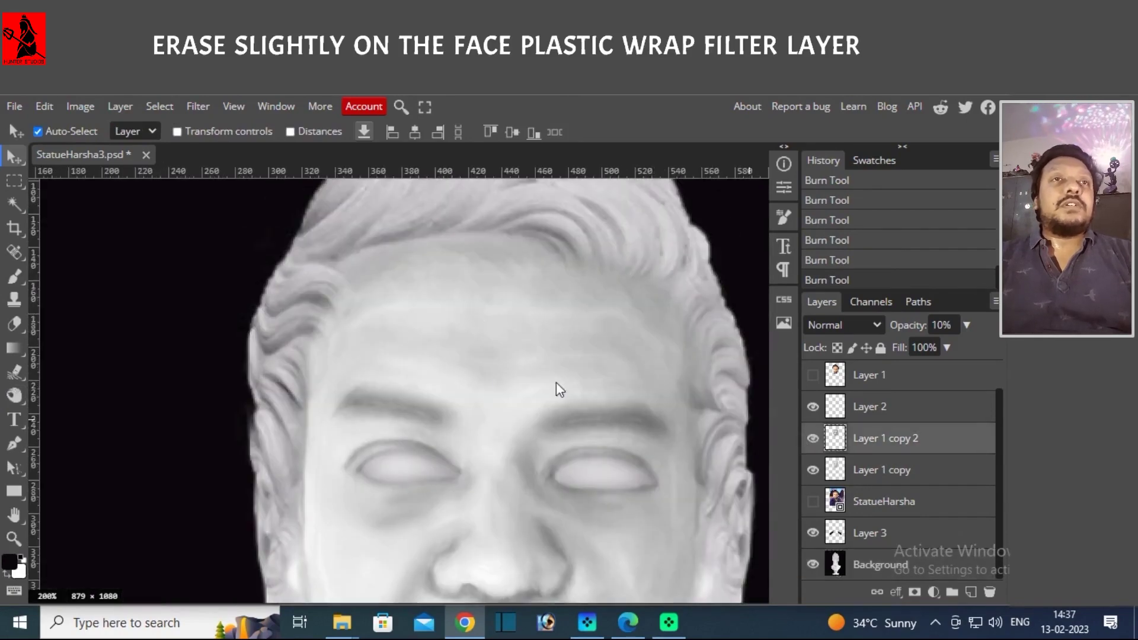
pyautogui.press('e')
pyautogui.moveTo(443, 301); pyautogui.dragTo(421, 308)
pyautogui.click(649, 329)
pyautogui.click(702, 325)
pyautogui.click(546, 354)
pyautogui.hotkey('ctrl', '-')
pyautogui.hotkey('ctrl', '-')
pyautogui.hotkey('ctrl', '-')
pyautogui.press('v')
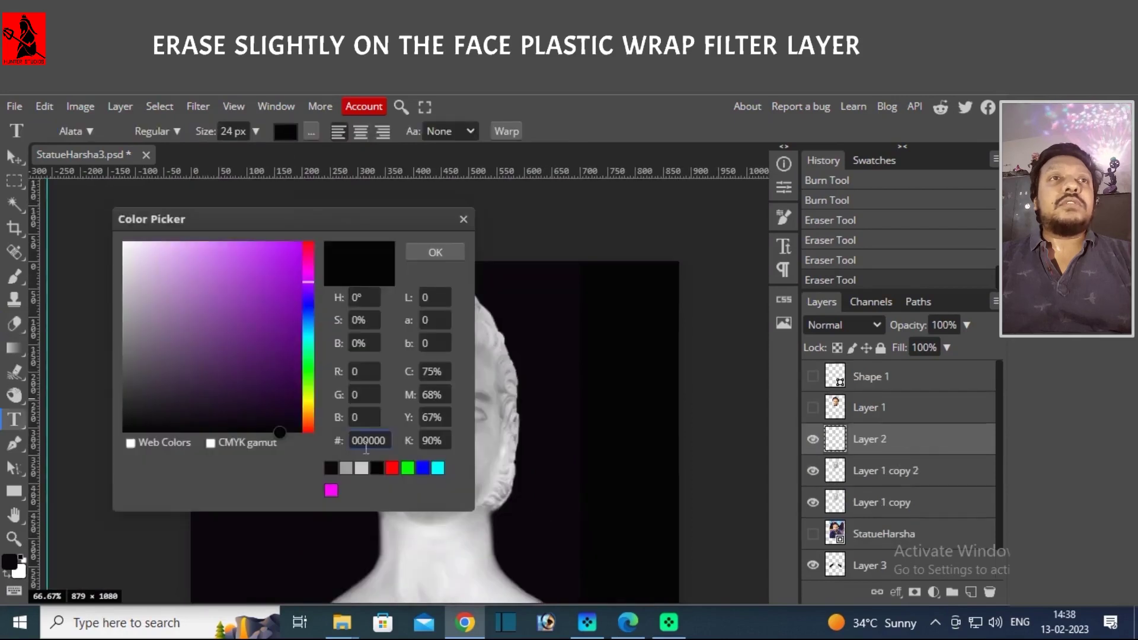
pyautogui.click(122, 241)
# Type 'EDITED BY' in white text at the image's top left.
pyautogui.click(431, 251)
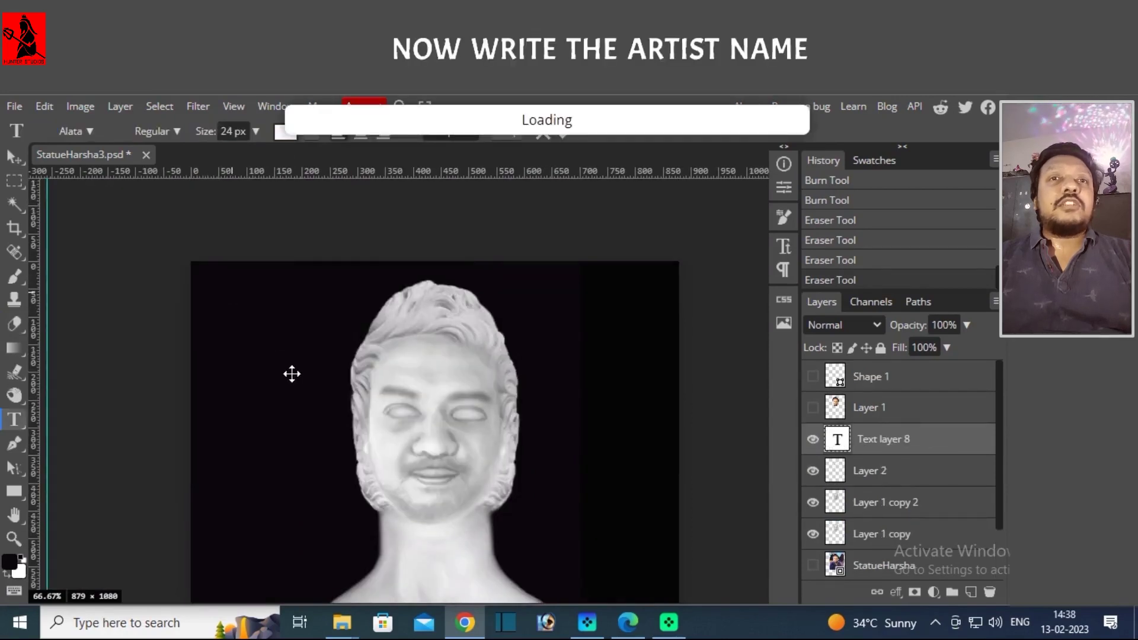
pyautogui.write('BY')
pyautogui.click(165, 393)
# Add the artist's name below, size its last two words to 30 px, and align it under EDITED BY.
pyautogui.click(225, 332)
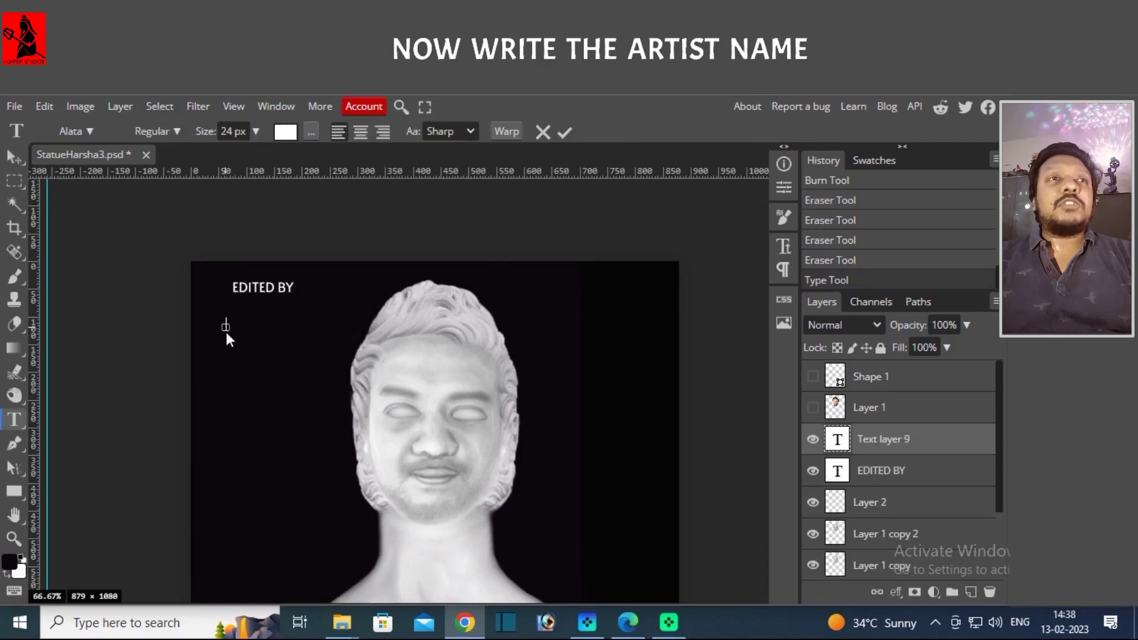
pyautogui.write('PANJ')
pyautogui.hotkey('shift', 'Left')
pyautogui.hotkey('shift', 'Left')
pyautogui.hotkey('shift', 'Left')
pyautogui.hotkey('shift', 'Left')
pyautogui.hotkey('shift', 'Left')
pyautogui.hotkey('shift', 'Left')
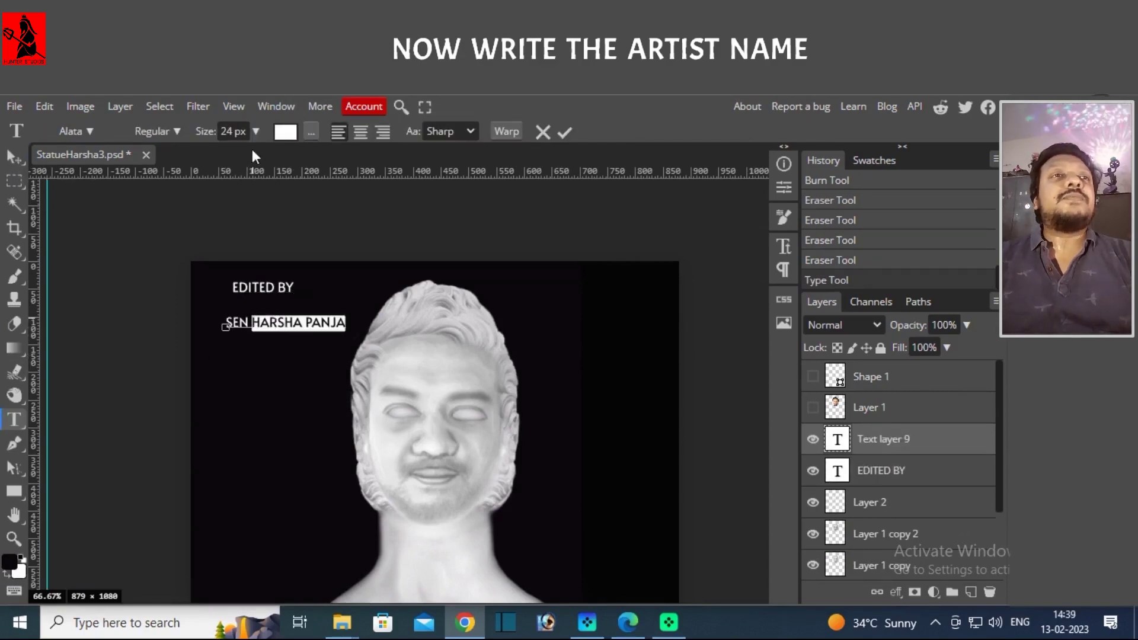
pyautogui.write('30')
pyautogui.press('Return')
pyautogui.click(15, 157)
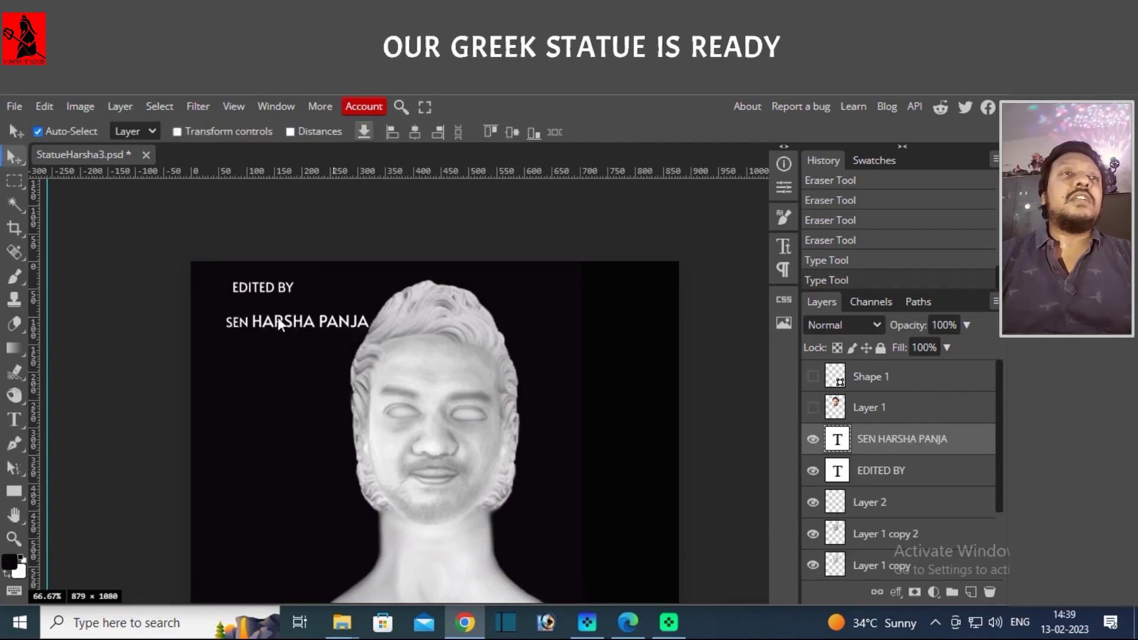
pyautogui.moveTo(318, 322)
pyautogui.mouseDown()
pyautogui.moveTo(302, 313)
pyautogui.moveTo(303, 286)
pyautogui.mouseUp()
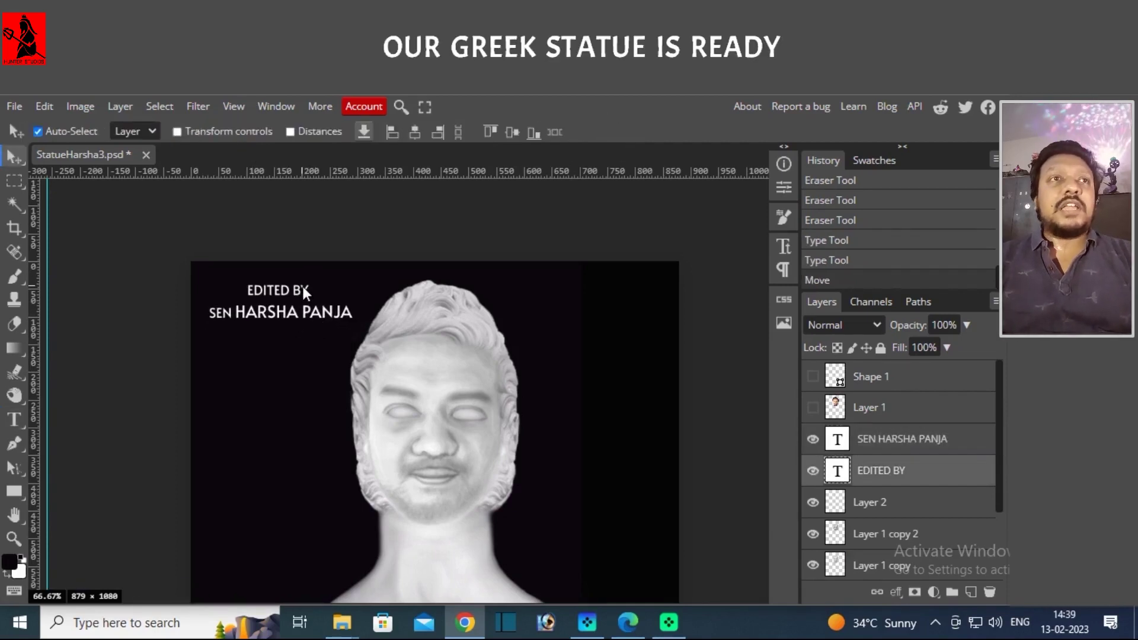